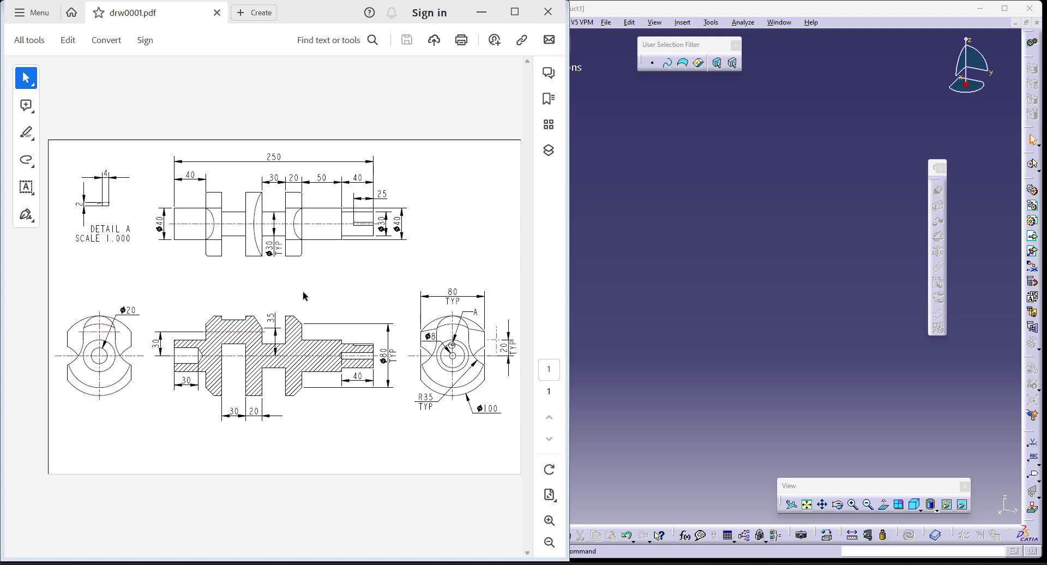
# - Switch to CATIA and create a new part in the Part Design workbench
pyautogui.click(746, 284)
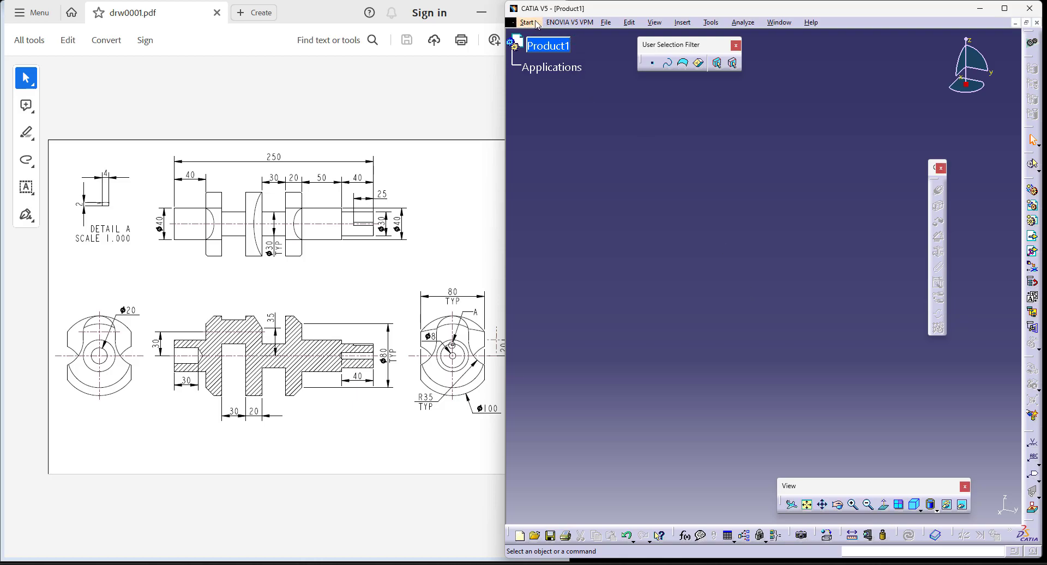
pyautogui.click(536, 22)
pyautogui.moveTo(562, 48)
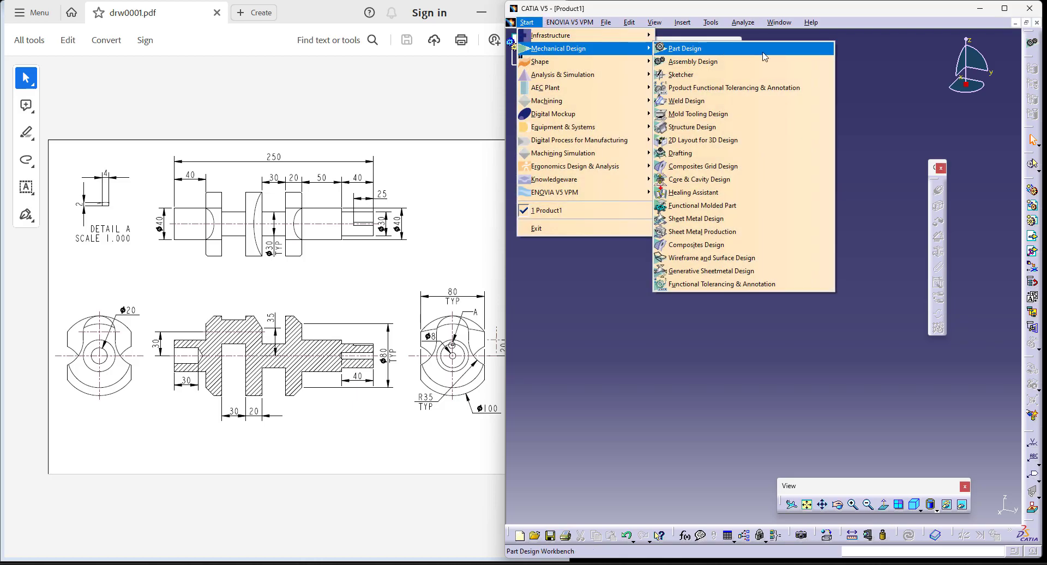
pyautogui.click(763, 52)
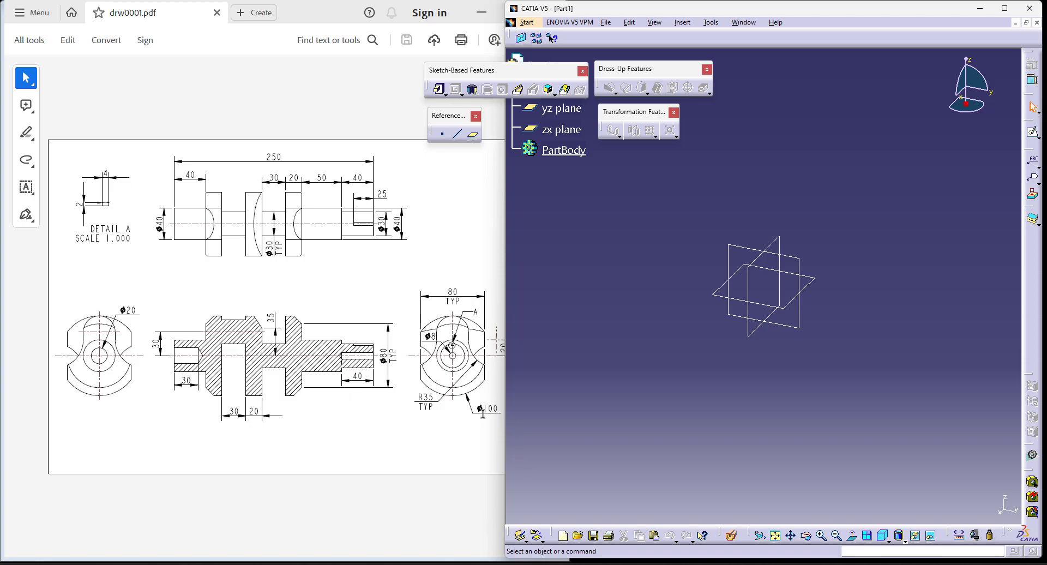
# - Start a Shaft feature and open its profile sketch on the yz plane
pyautogui.click(561, 108)
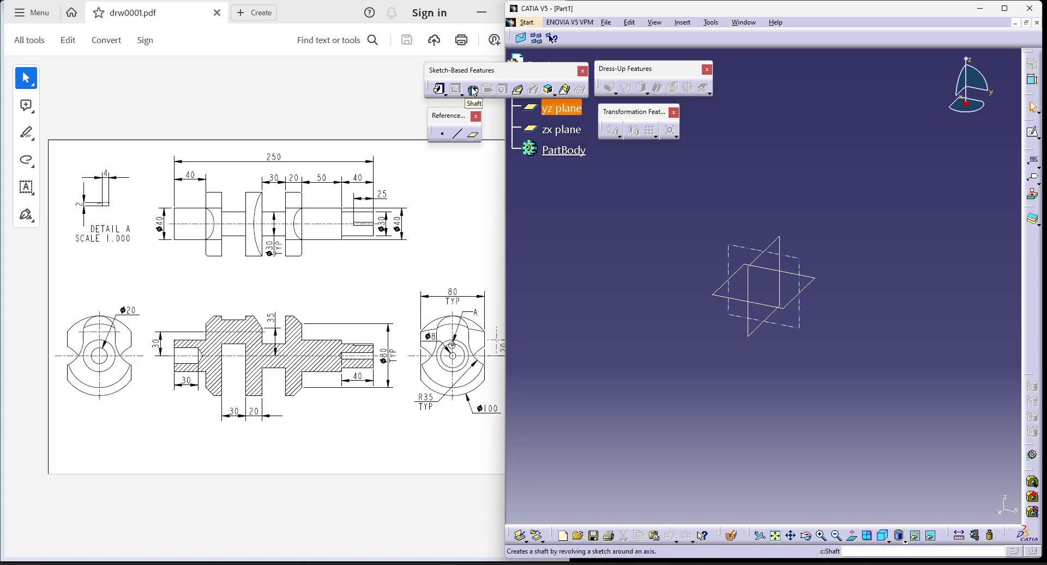
pyautogui.click(473, 89)
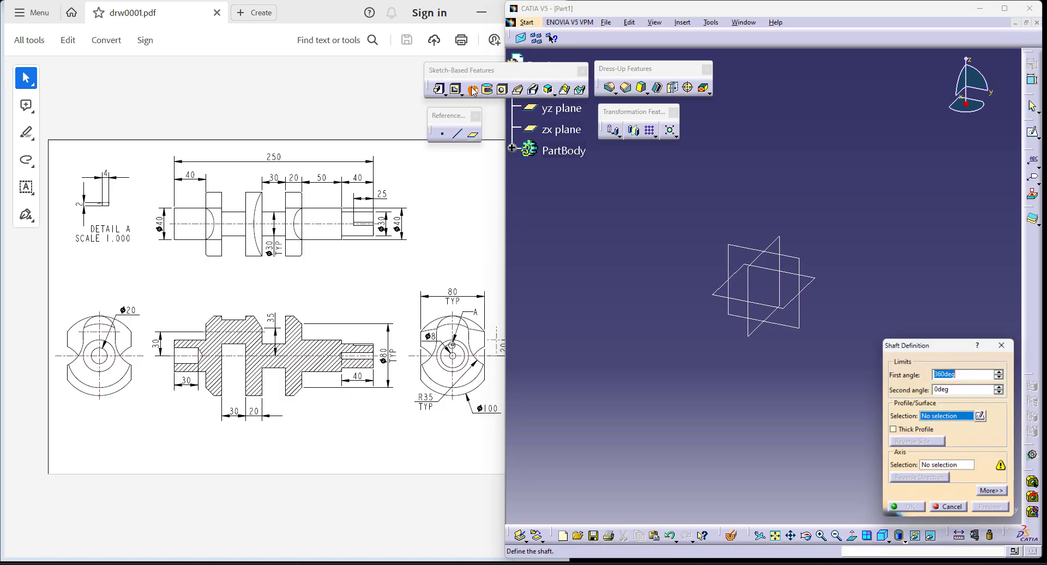
pyautogui.click(981, 418)
pyautogui.click(744, 250)
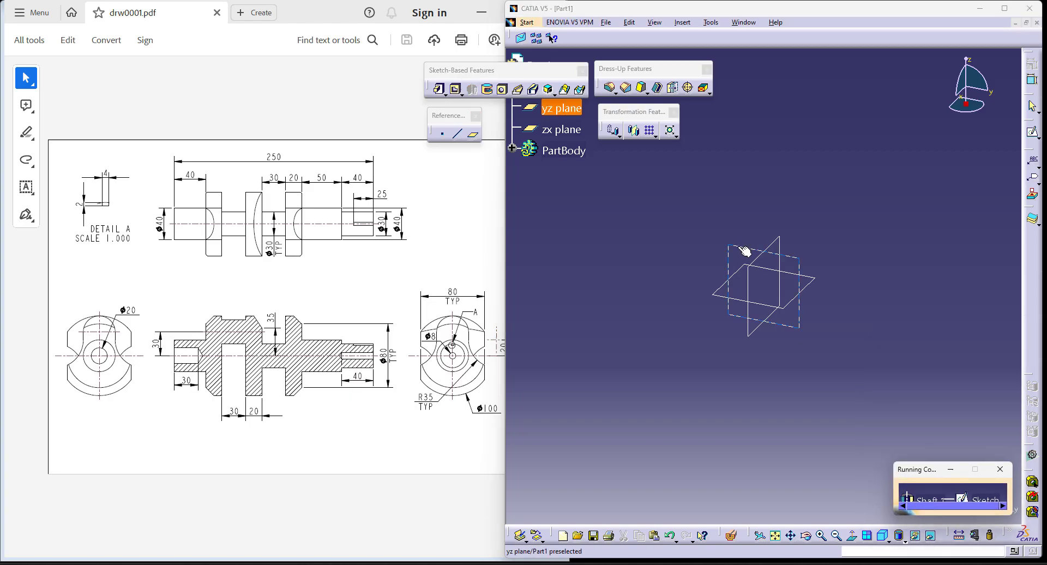
# - Sketch a horizontal axis through the origin and a rectangle about 122 mm long with its base on that axis
pyautogui.click(393, 76)
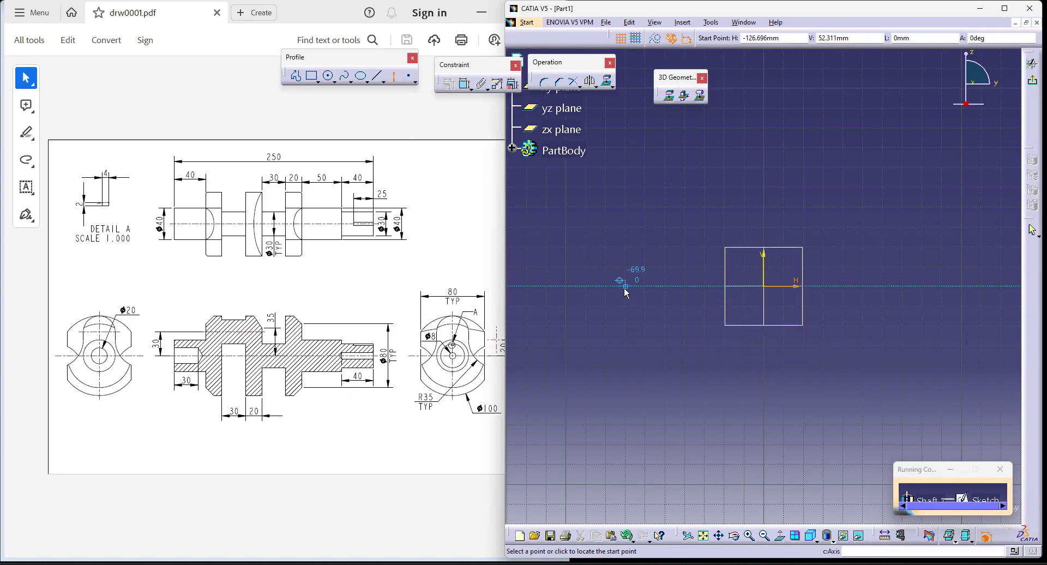
pyautogui.click(610, 286)
pyautogui.click(957, 287)
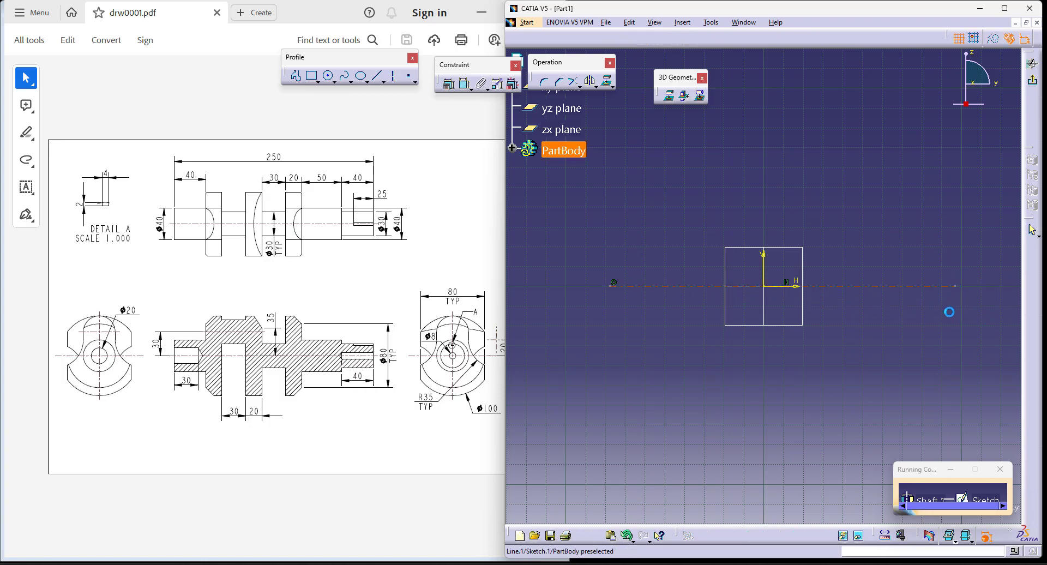
pyautogui.click(312, 76)
pyautogui.click(666, 282)
pyautogui.click(904, 244)
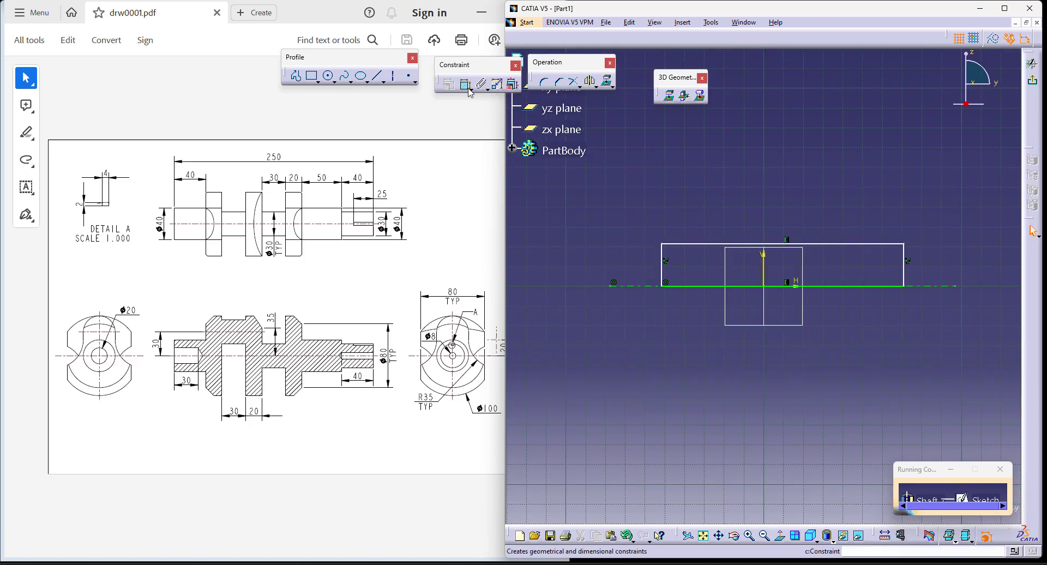
# - Add a diameter dimension between the rectangle's upper edge and the axis and set it to 100 mm
pyautogui.click(468, 87)
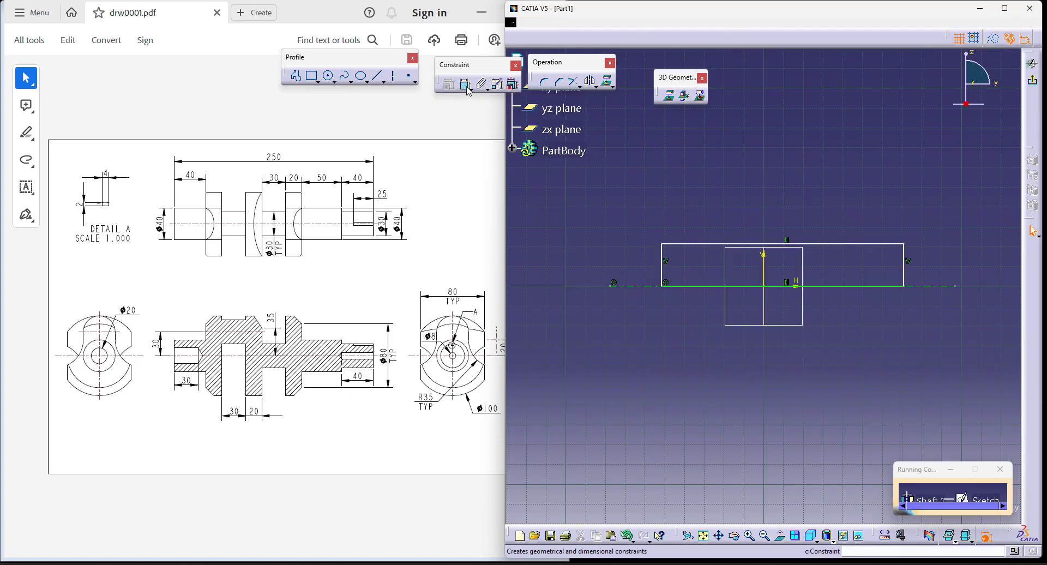
pyautogui.click(883, 244)
pyautogui.click(945, 287)
pyautogui.rightClick(947, 264)
pyautogui.click(991, 311)
pyautogui.click(993, 282)
pyautogui.doubleClick(1000, 286)
pyautogui.write('100')
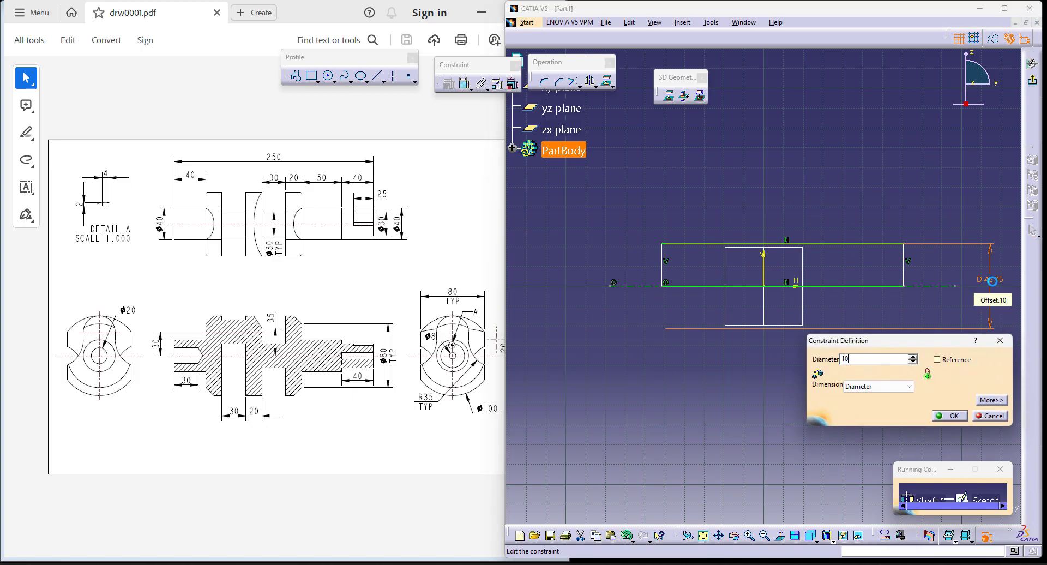
pyautogui.press('Return')
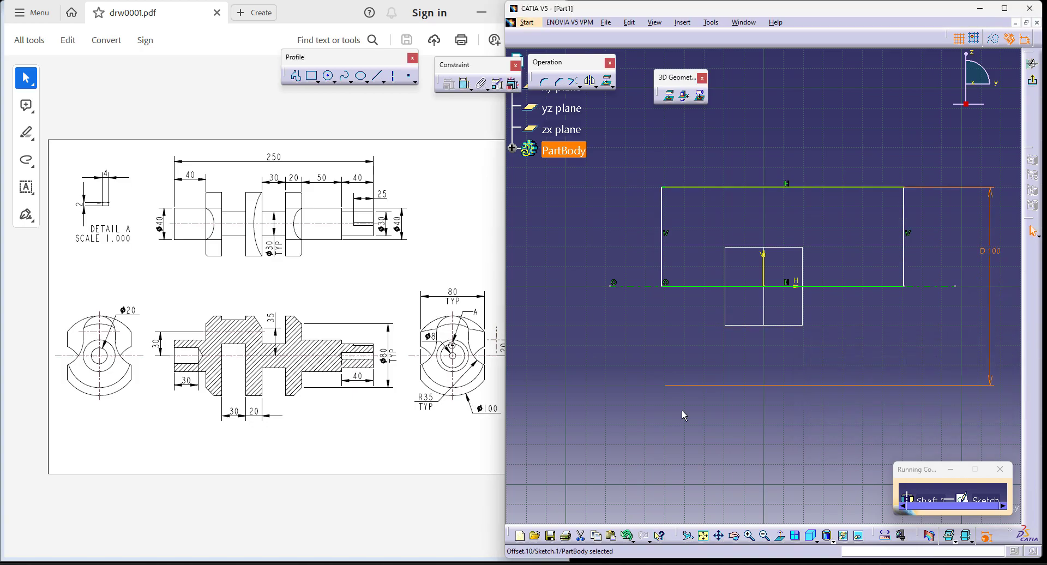
pyautogui.click(703, 398)
# - Try to constrain the rectangle's two vertical sides symmetrically about the vertical axis
pyautogui.click(464, 83)
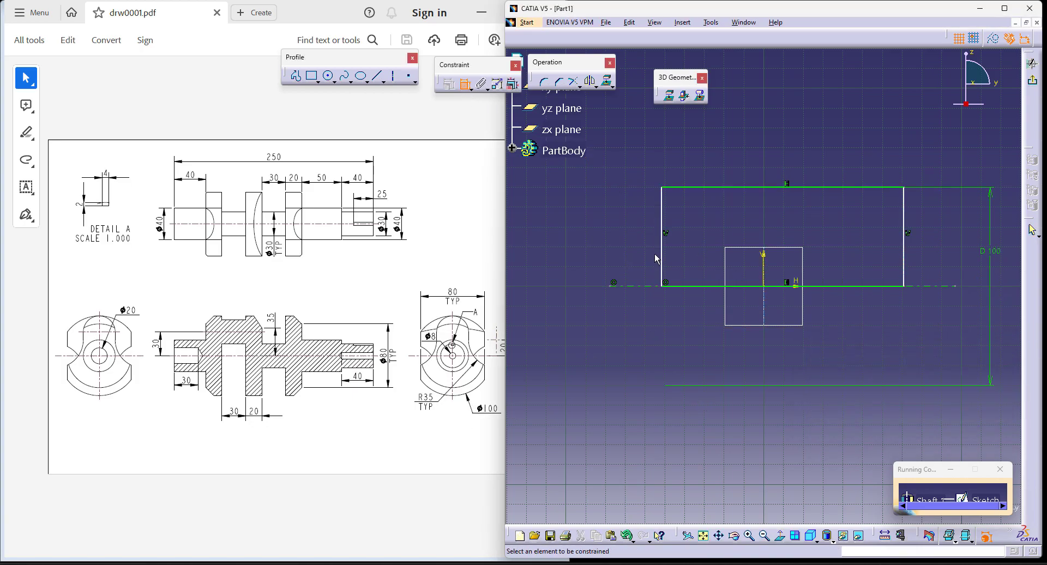
pyautogui.click(661, 255)
pyautogui.click(904, 248)
pyautogui.rightClick(801, 149)
pyautogui.click(835, 253)
pyautogui.click(765, 270)
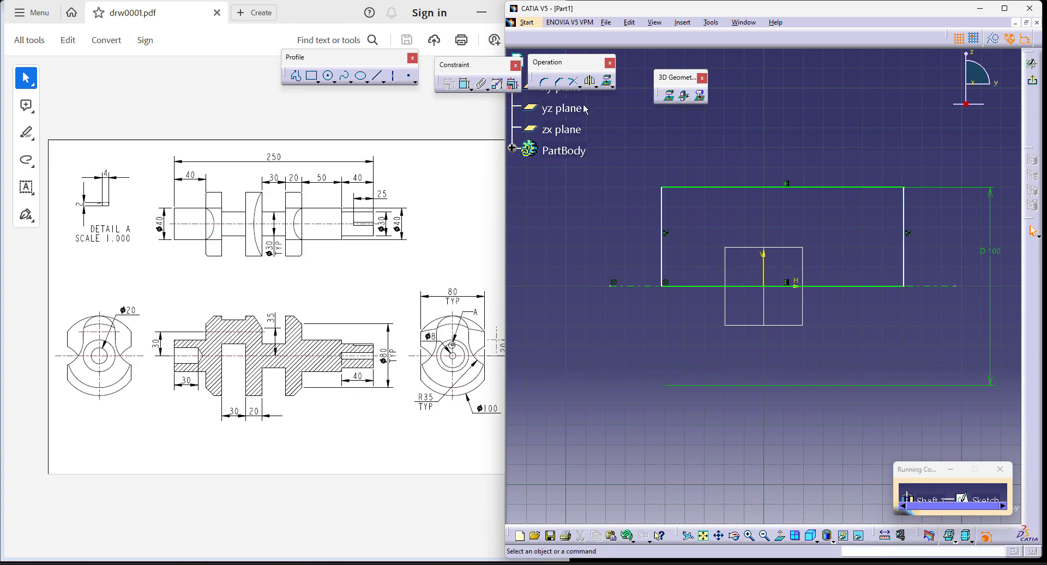
# - Constrain both vertical sides of the rectangle to be symmetric about the V axis using Allow symmetry line
pyautogui.click(664, 237)
pyautogui.click(903, 243)
pyautogui.rightClick(818, 139)
pyautogui.click(859, 244)
pyautogui.click(764, 270)
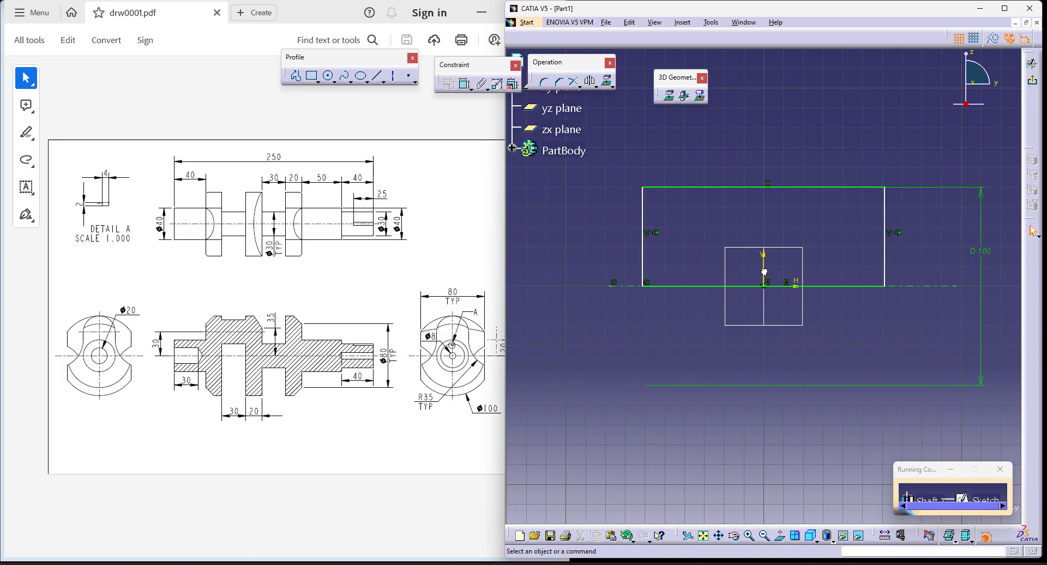
# - Dimension the rectangle's upper edge and set its length to 250 mm
pyautogui.click(744, 187)
pyautogui.click(464, 83)
pyautogui.click(716, 129)
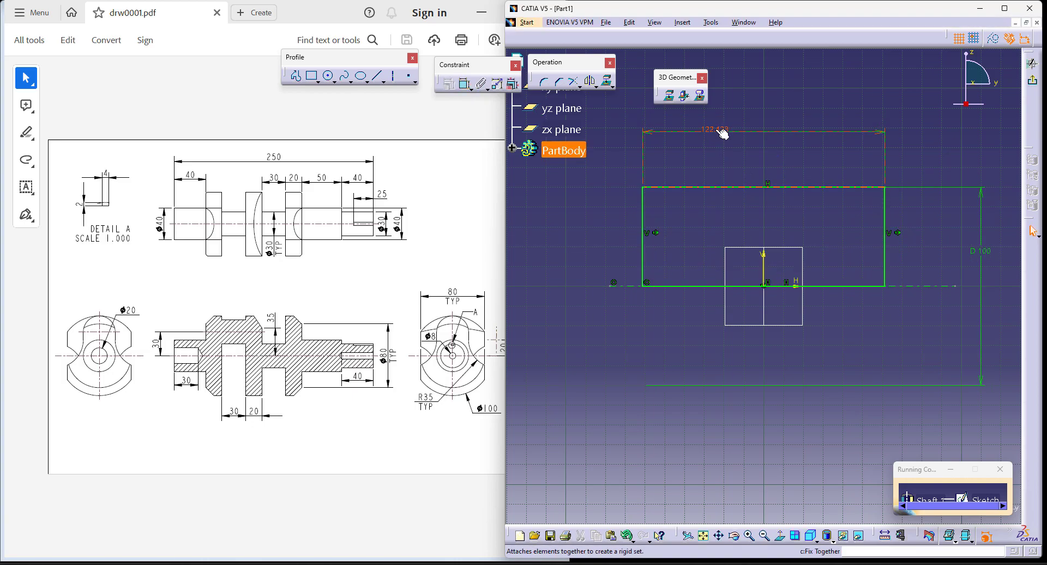
pyautogui.doubleClick(716, 129)
pyautogui.write('250')
pyautogui.press('Return')
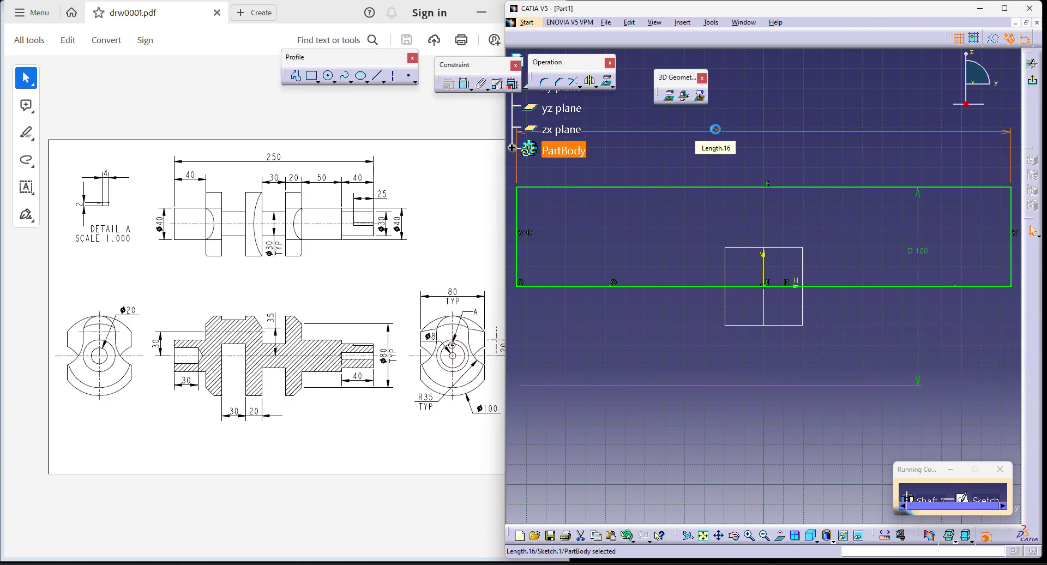
# - Exit the sketch and complete the Shaft as a 360-degree revolution around the sketch axis
pyautogui.keyDown('ctrl'); pyautogui.moveTo(775, 272); pyautogui.dragTo(778, 309, button='middle'); pyautogui.keyUp('ctrl')
pyautogui.click(1033, 80)
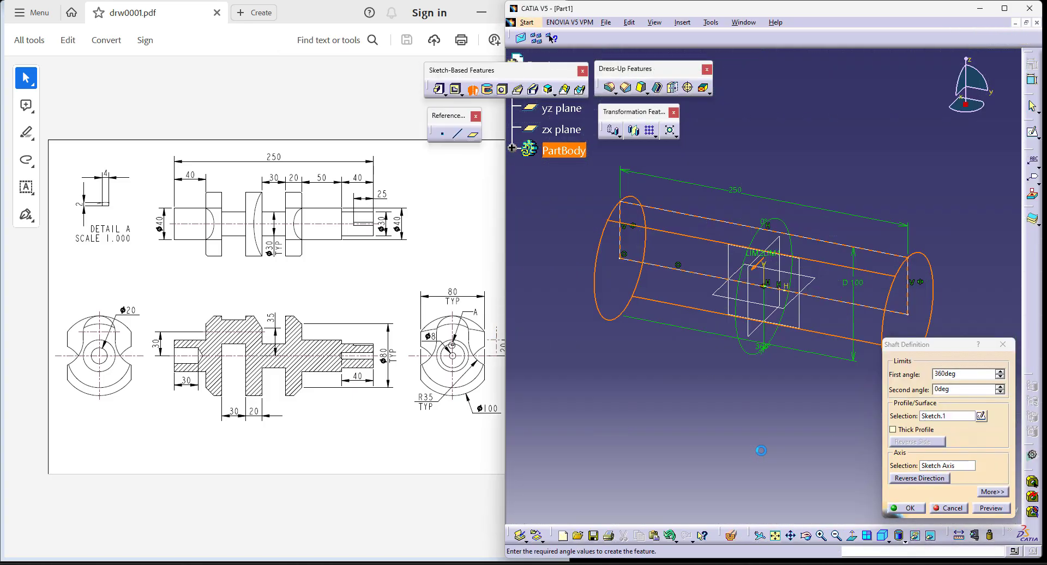
pyautogui.press('Return')
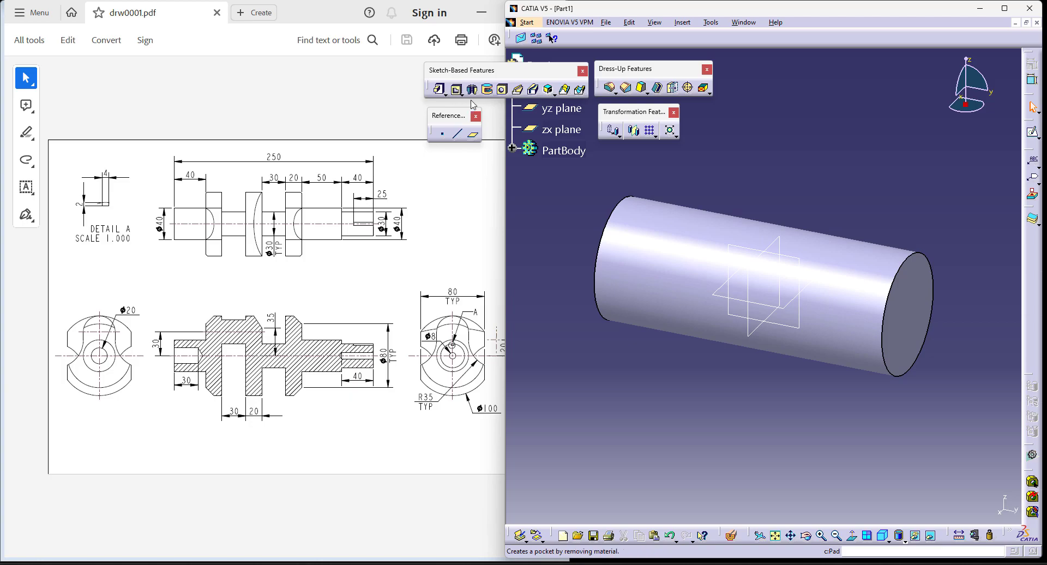
# - Start a Groove feature and open its profile sketch on the yz plane
pyautogui.click(488, 90)
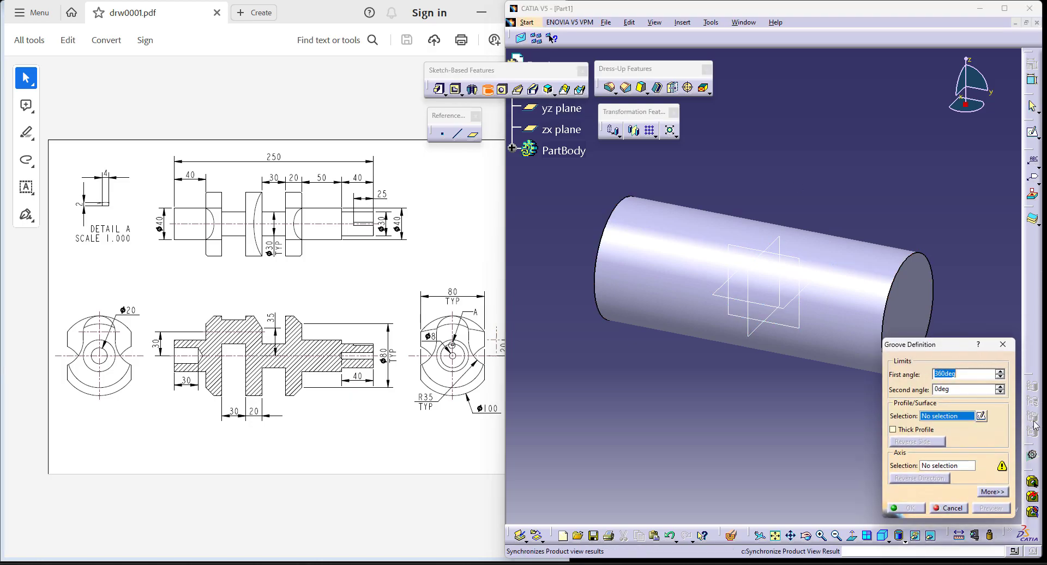
pyautogui.click(982, 415)
pyautogui.click(804, 332)
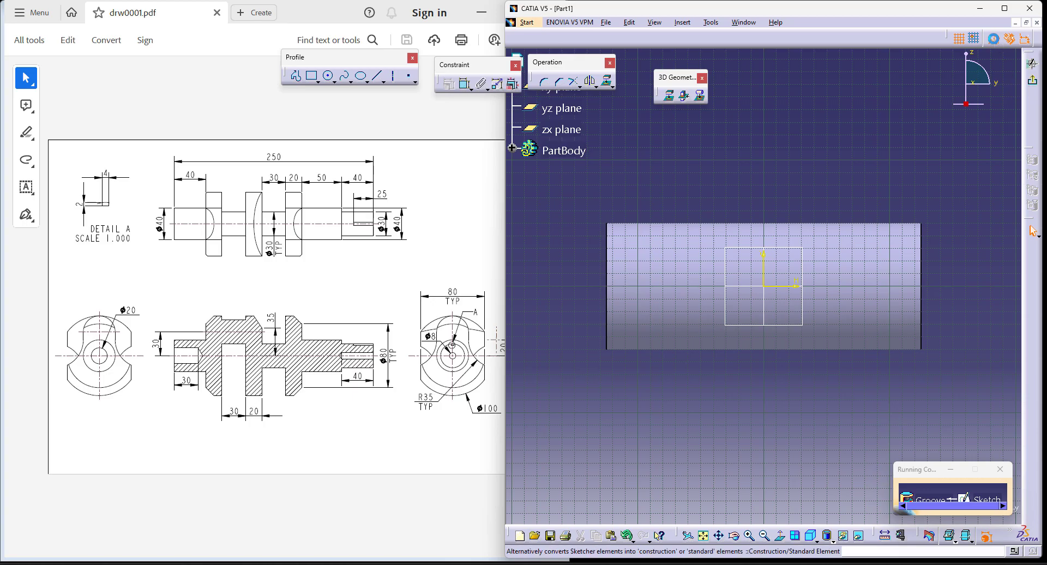
# - Project the cylinder's axis, silhouette edges and right end edge into the sketch as construction geometry
pyautogui.click(670, 96)
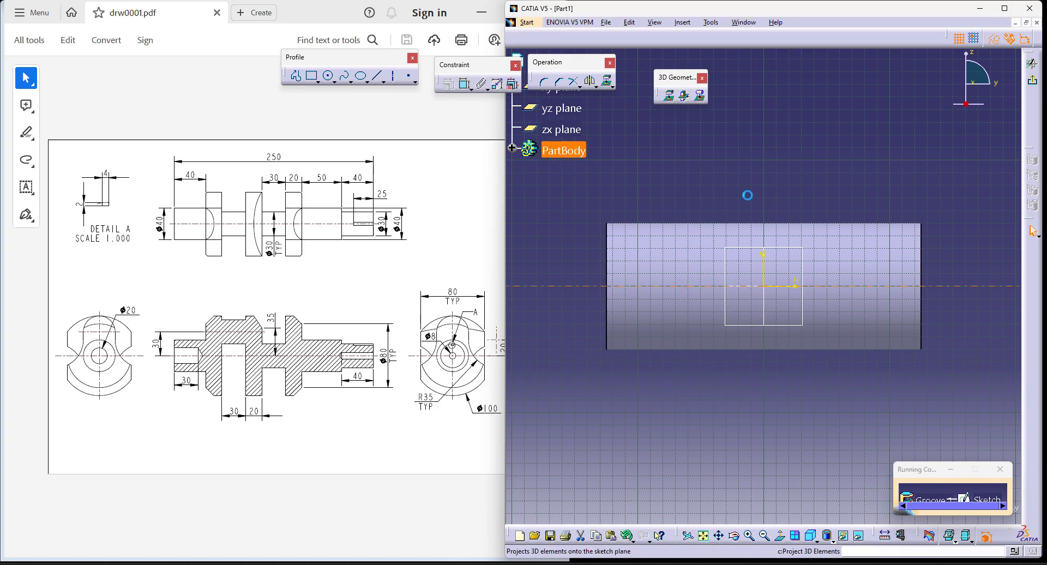
pyautogui.click(702, 99)
pyautogui.click(850, 232)
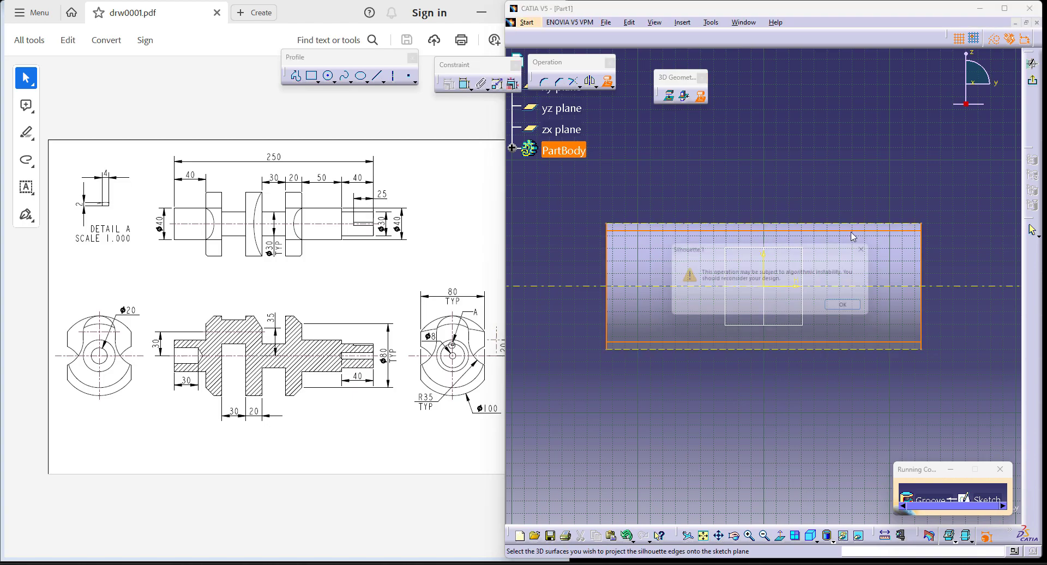
pyautogui.click(855, 309)
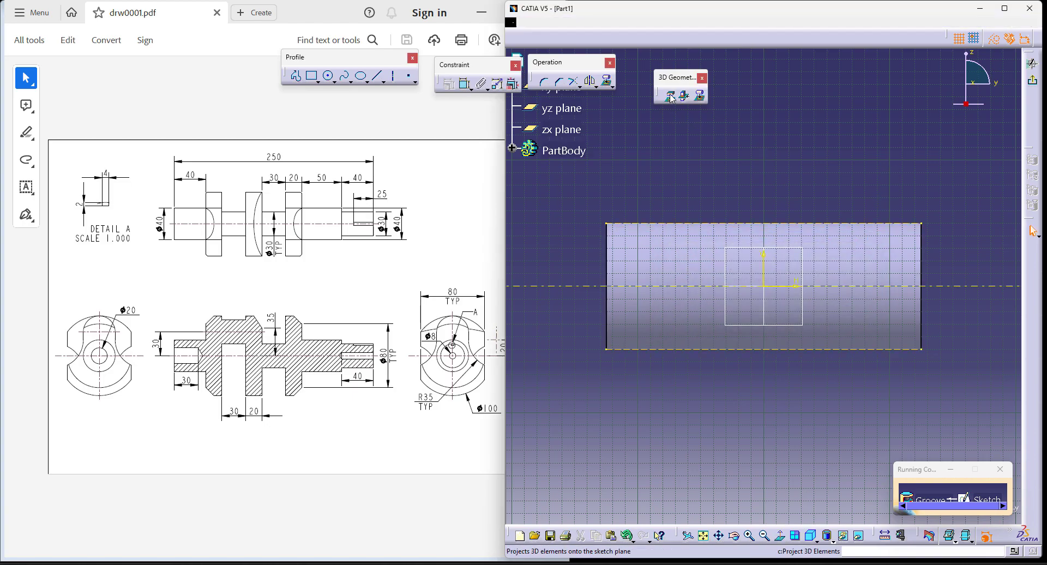
pyautogui.click(923, 248)
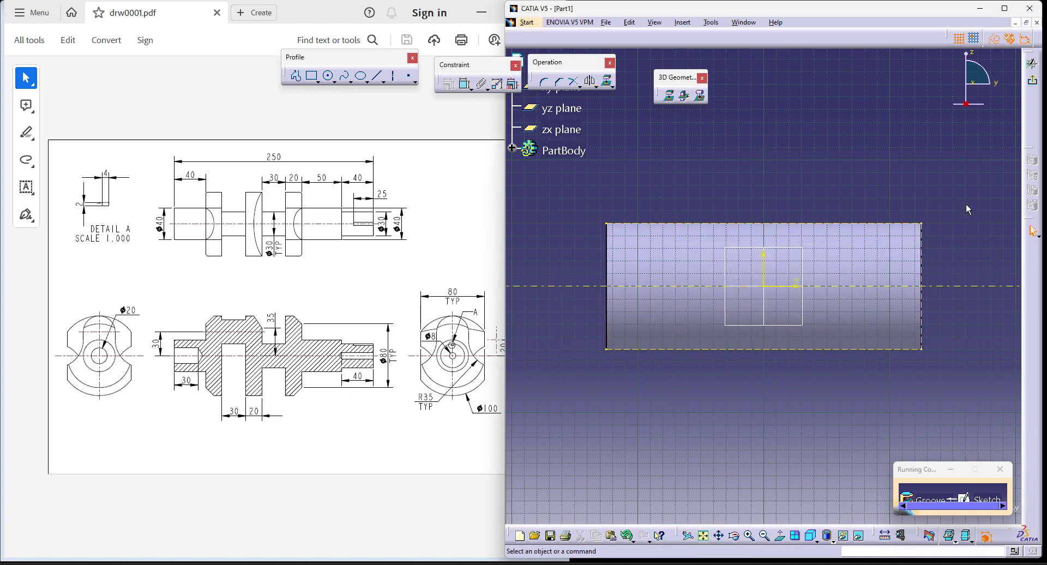
# - Sketch a closed two-step profile about 73 mm long at the cylinder's upper-right corner with the Profile tool
pyautogui.click(409, 76)
pyautogui.click(312, 77)
pyautogui.click(296, 77)
pyautogui.click(921, 248)
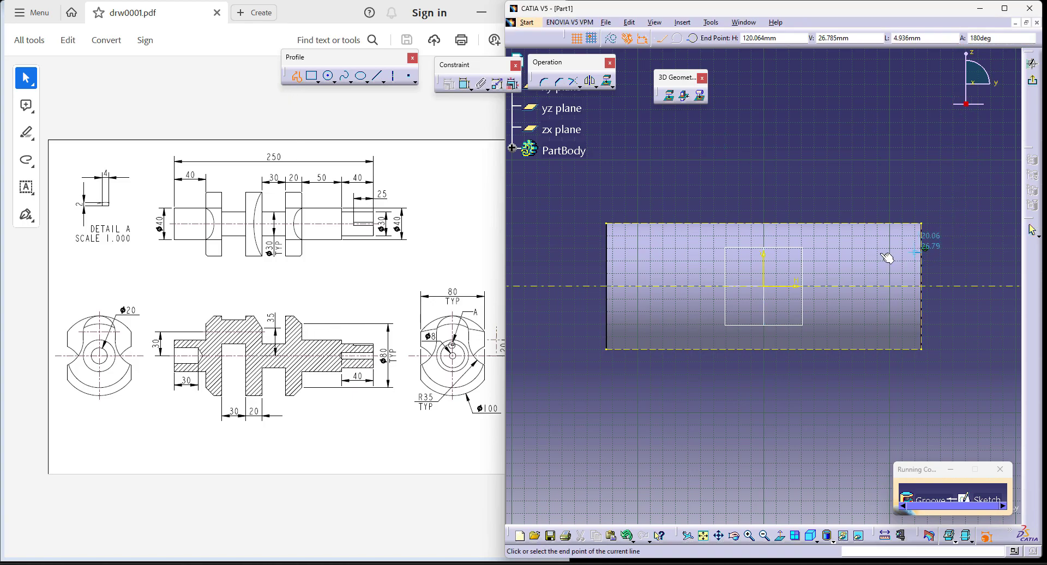
pyautogui.click(829, 244)
pyautogui.click(830, 223)
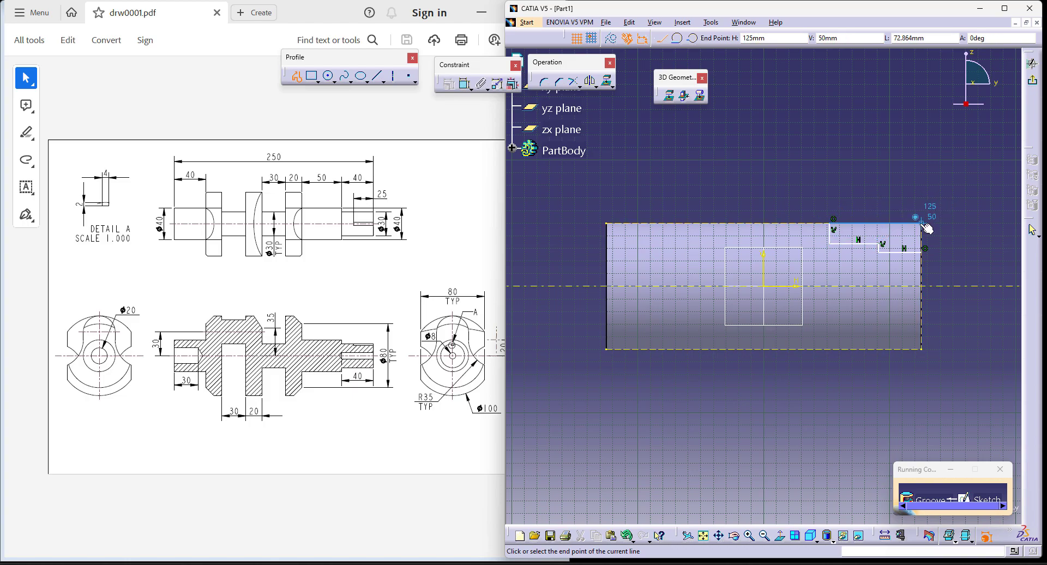
pyautogui.click(926, 252)
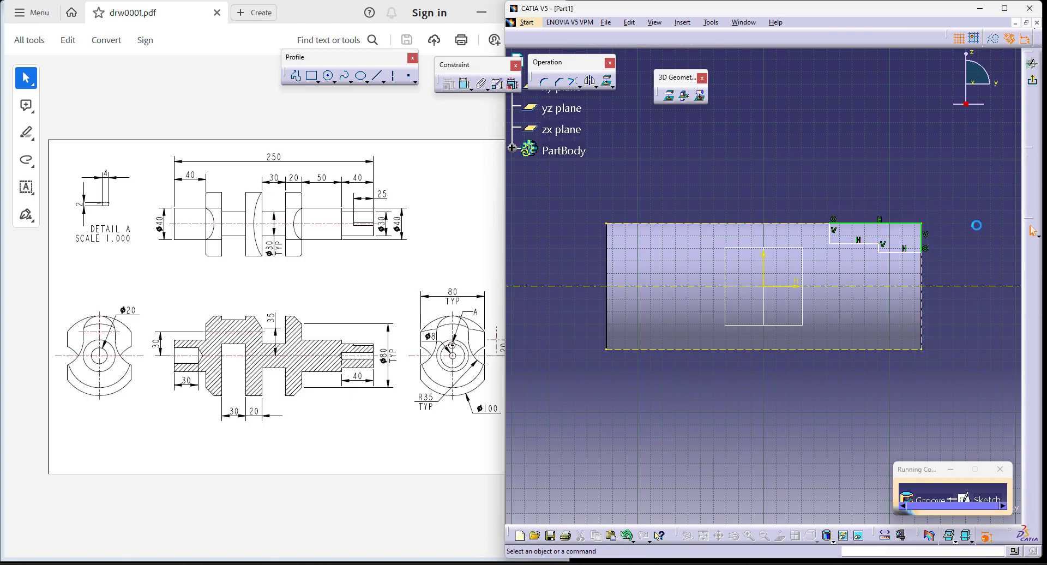
# - Dimension the outer step's horizontal line as a diameter about the axis and set it to 30 mm
pyautogui.click(465, 83)
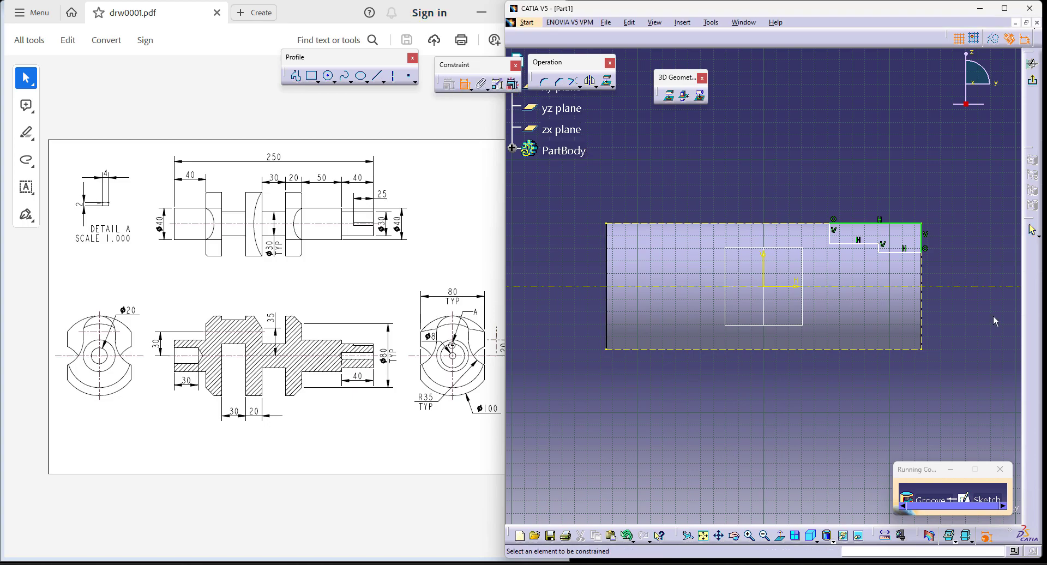
pyautogui.click(917, 253)
pyautogui.rightClick(959, 292)
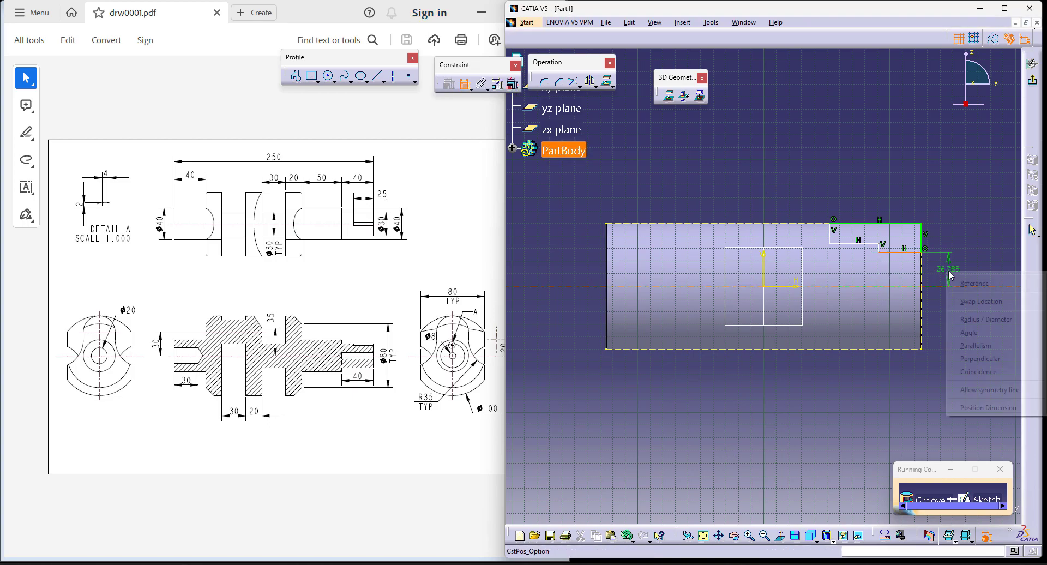
pyautogui.click(976, 320)
pyautogui.click(992, 278)
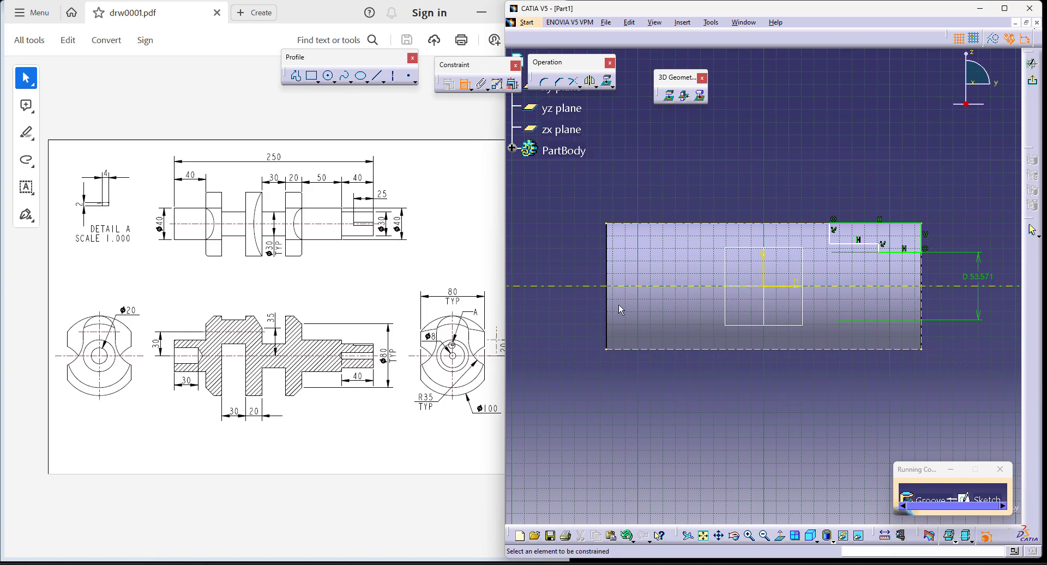
pyautogui.doubleClick(965, 278)
pyautogui.press('Return')
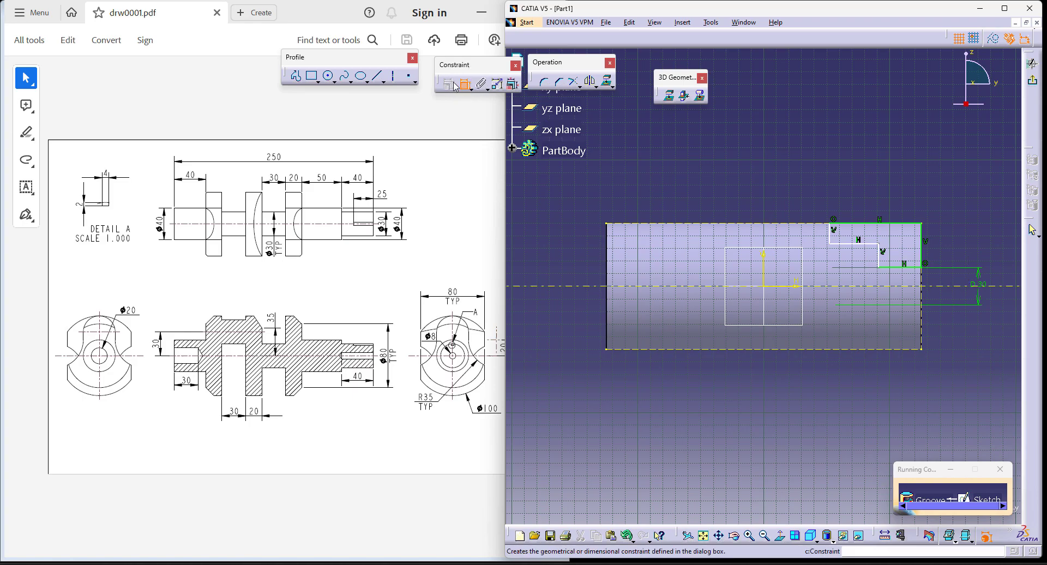
# - Dimension the inner step's horizontal line as a diameter about the axis and set it to 40 mm
pyautogui.click(860, 244)
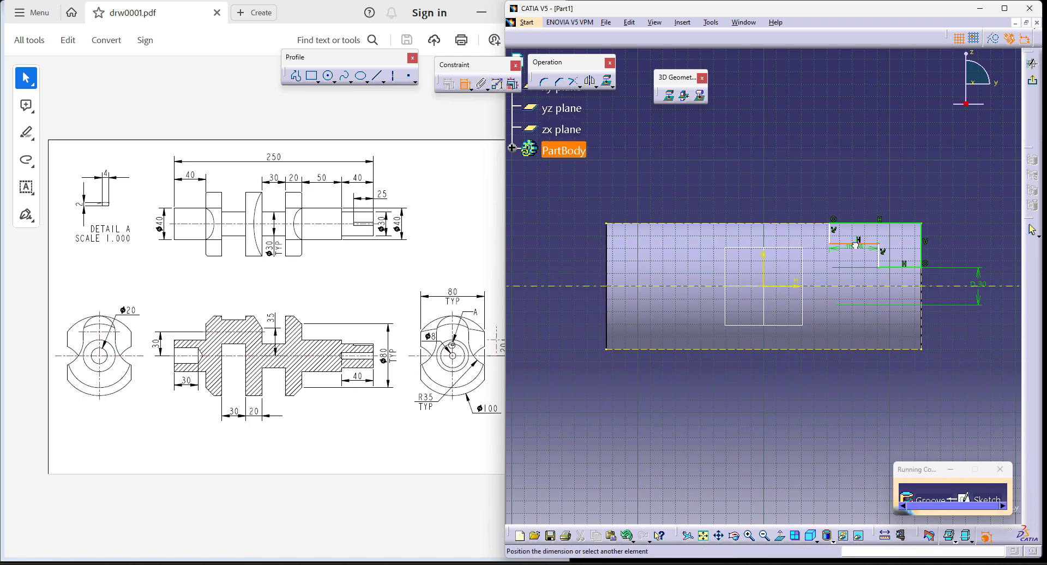
pyautogui.click(884, 286)
pyautogui.rightClick(947, 236)
pyautogui.click(1004, 286)
pyautogui.click(1002, 297)
pyautogui.doubleClick(1006, 304)
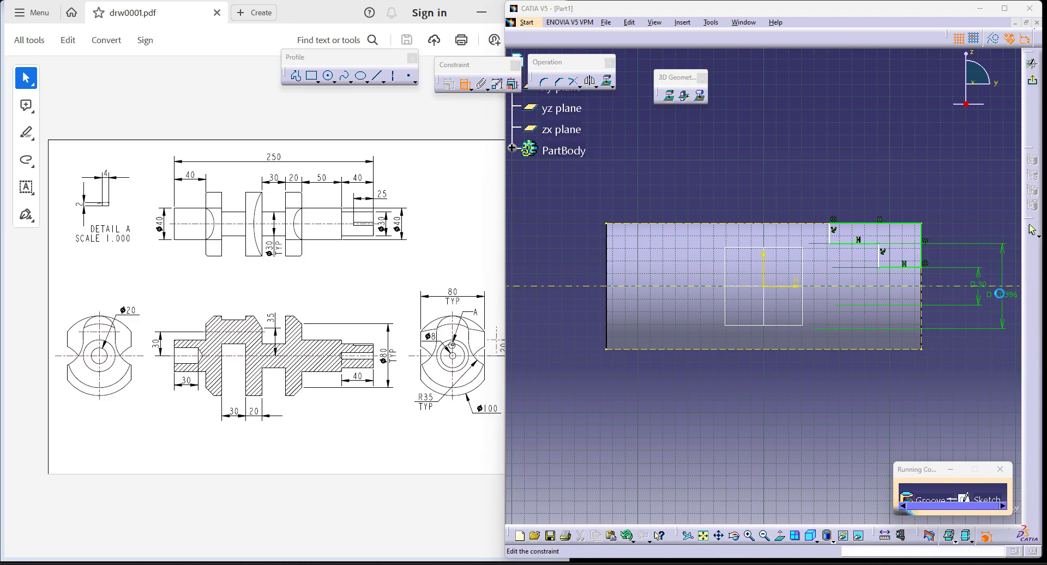
pyautogui.write('40mm')
pyautogui.press('Return')
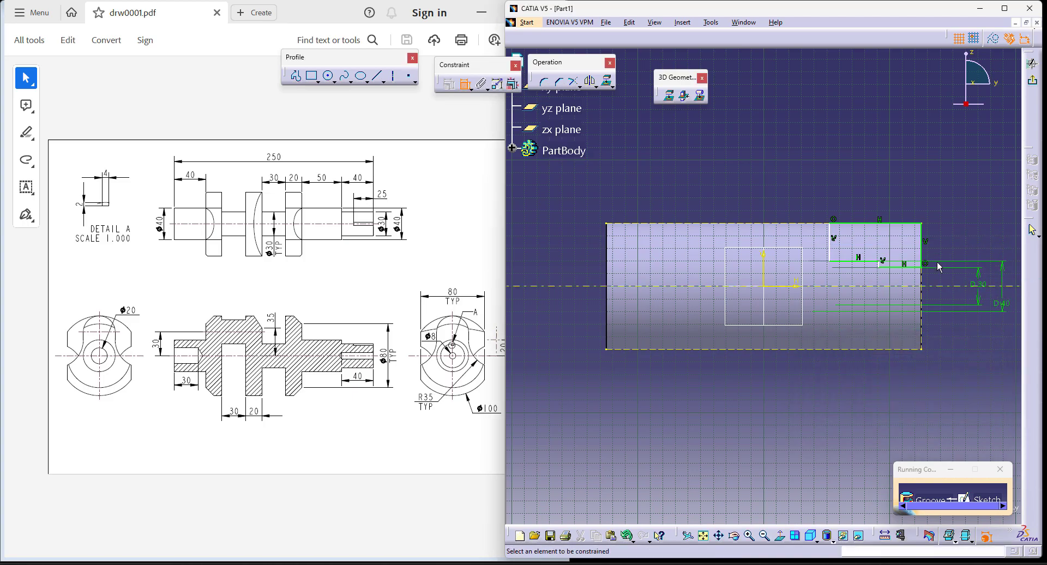
# - Dimension the length of the profile's outer step and set it to 40 mm
pyautogui.click(913, 267)
pyautogui.click(906, 172)
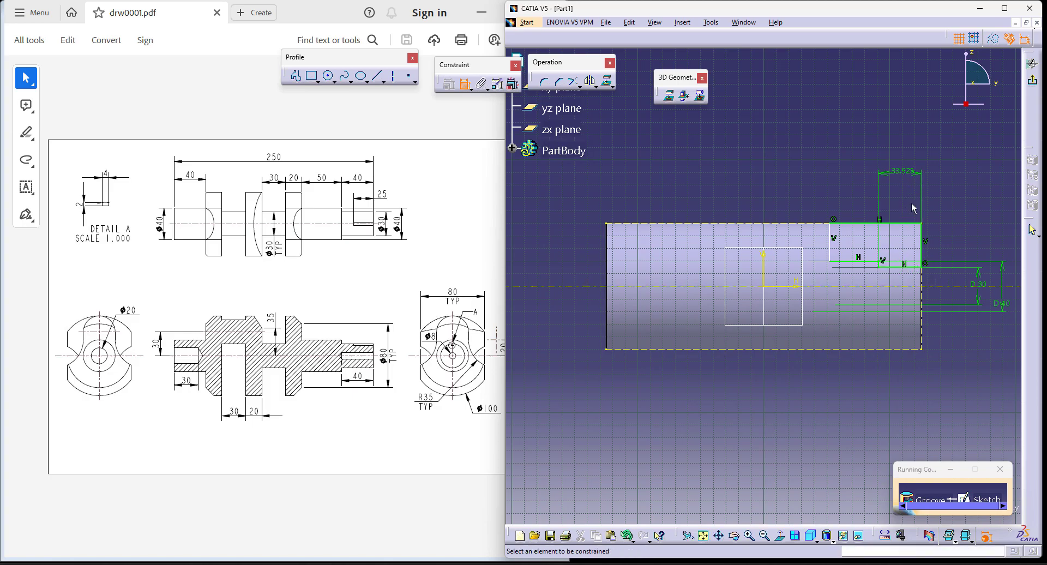
pyautogui.doubleClick(905, 172)
pyautogui.write('40')
pyautogui.press('Return')
# - Dimension the length of the profile's inner step, set it to 50 mm, and cut the 360-degree groove from the finished sketch
pyautogui.click(857, 264)
pyautogui.click(844, 170)
pyautogui.doubleClick(844, 168)
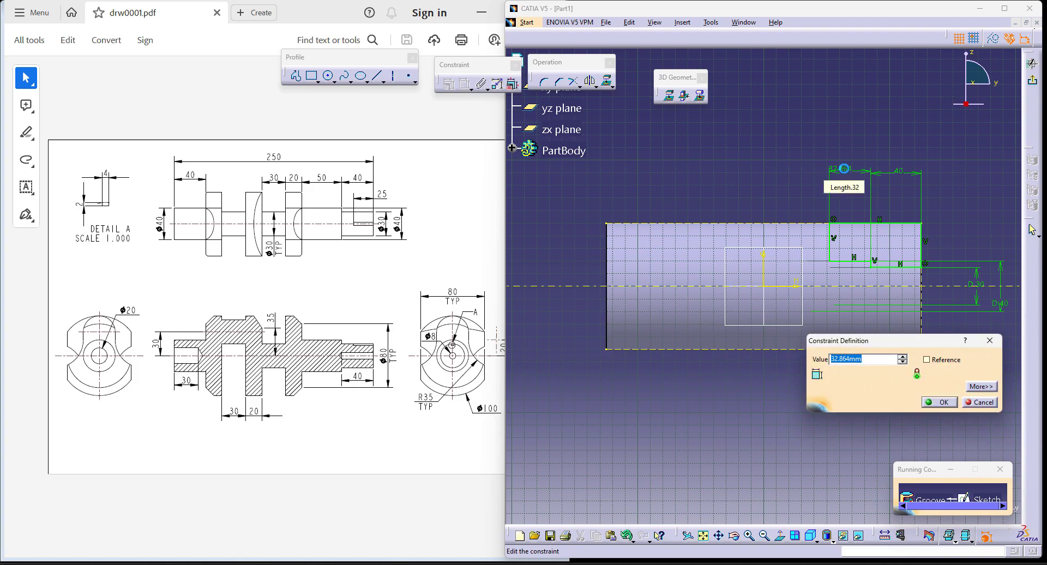
pyautogui.write('50')
pyautogui.press('Return')
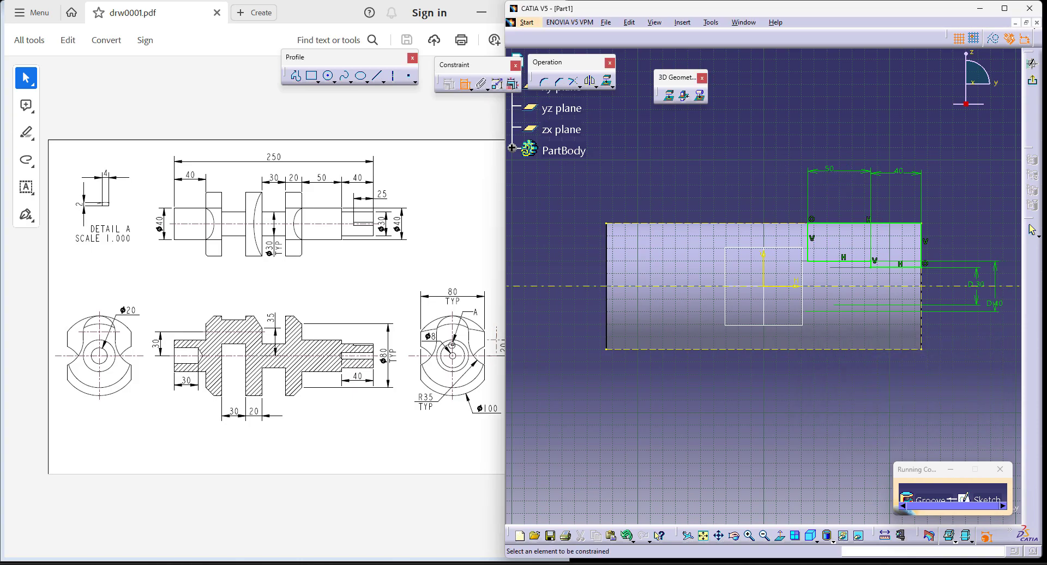
pyautogui.click(1033, 63)
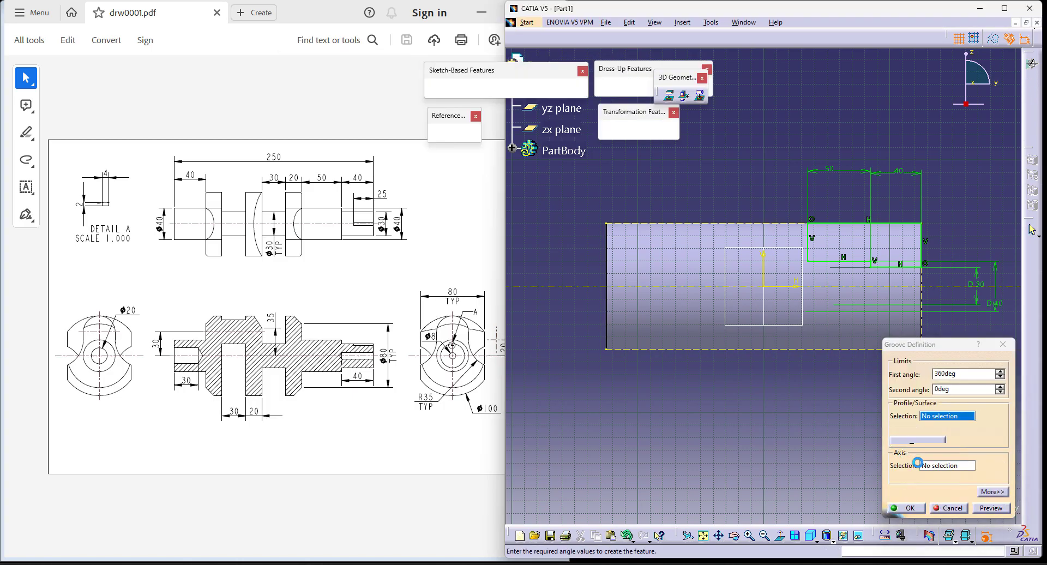
pyautogui.click(921, 509)
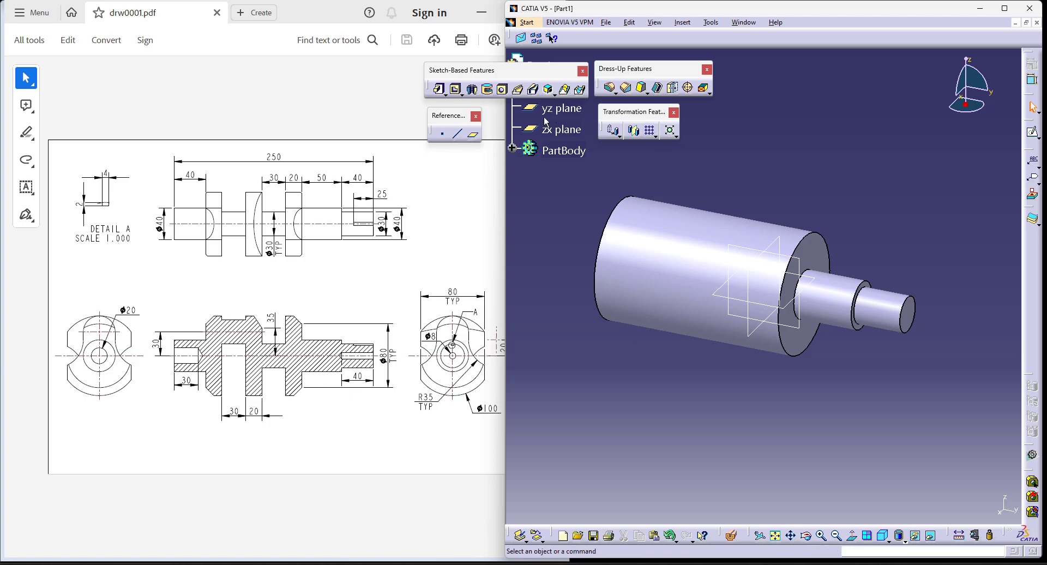
# - Start another groove sketch on the yz plane and project the large cylinder's axis and silhouette edges as construction geometry
pyautogui.click(487, 89)
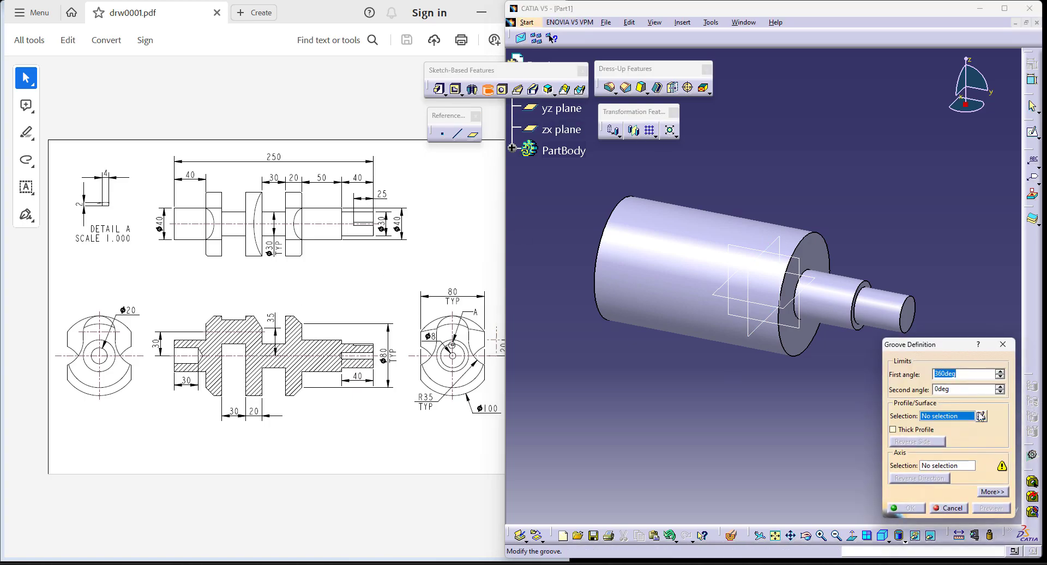
pyautogui.click(981, 417)
pyautogui.click(794, 388)
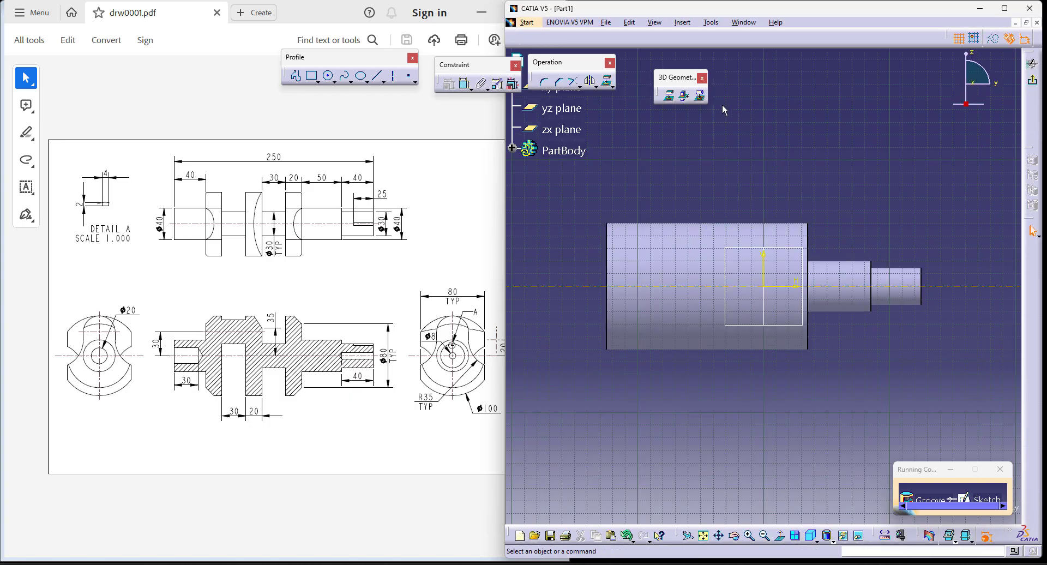
pyautogui.click(993, 39)
pyautogui.click(741, 255)
pyautogui.click(853, 309)
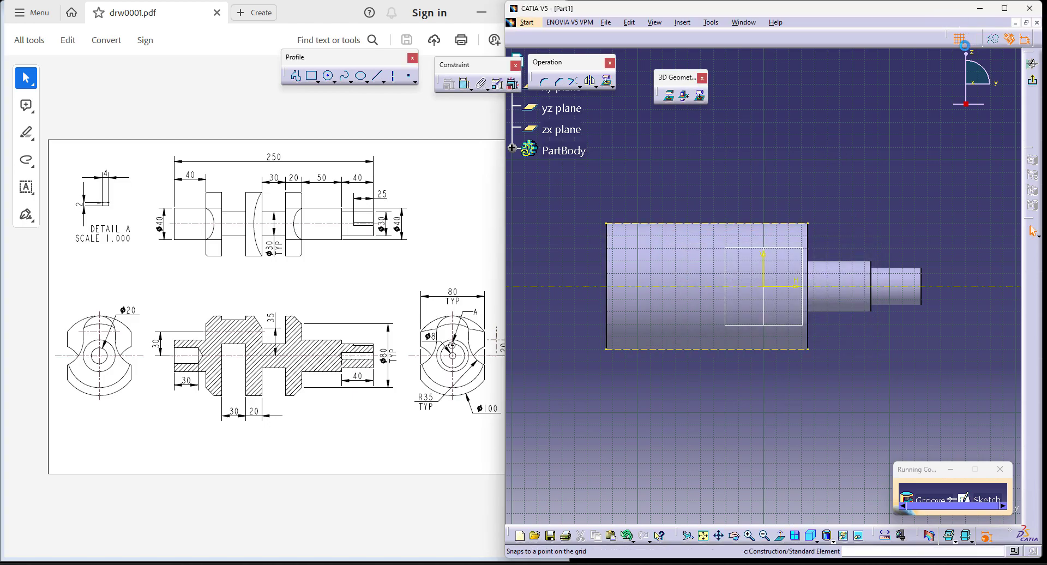
# - Sketch a rectangle hanging from the large cylinder's upper silhouette edge, with its right side 20 mm from the cylinder's right end face
pyautogui.click(312, 75)
pyautogui.click(713, 224)
pyautogui.click(753, 248)
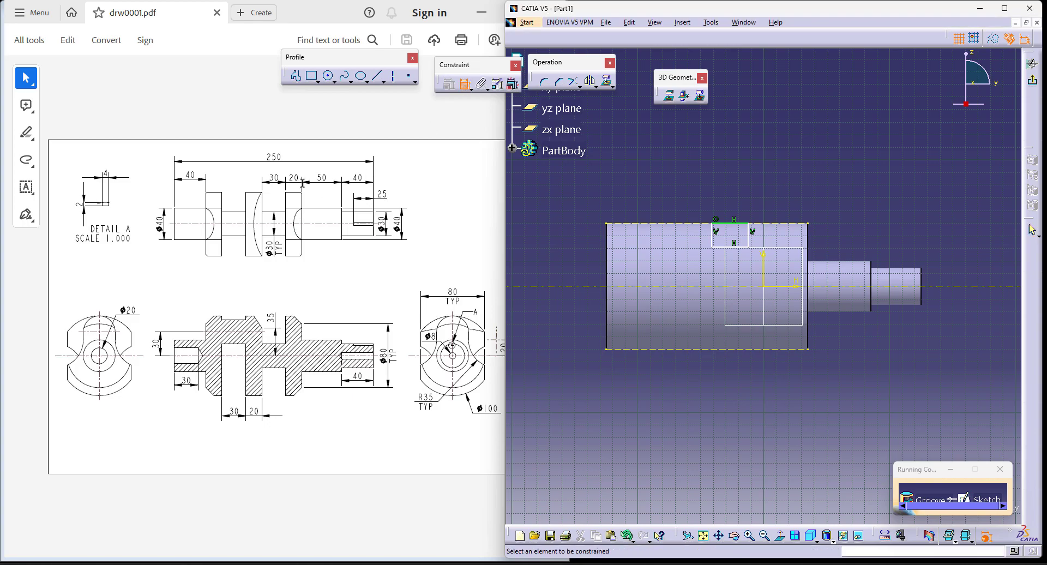
pyautogui.click(808, 235)
pyautogui.click(756, 238)
pyautogui.doubleClick(782, 199)
pyautogui.write('20')
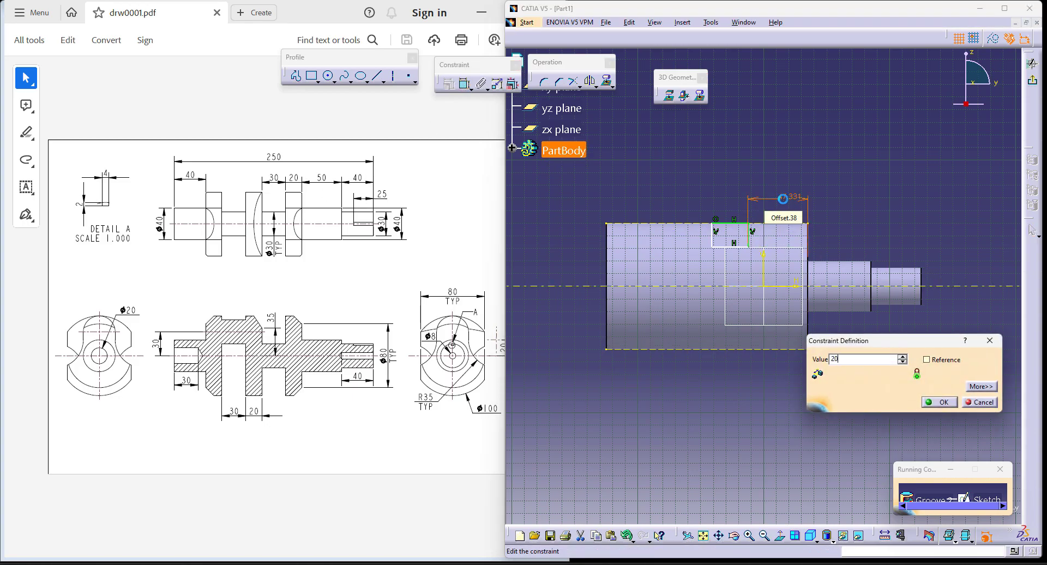
pyautogui.press('Return')
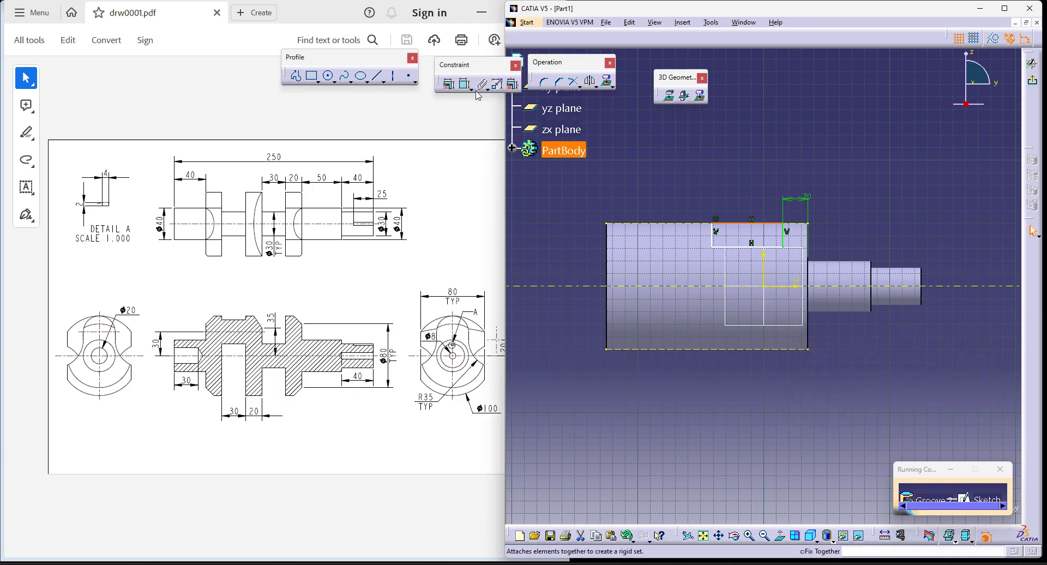
# - Dimension the rectangle's width along the upper silhouette edge and set it to 30 mm
pyautogui.click(464, 85)
pyautogui.click(747, 223)
pyautogui.doubleClick(751, 190)
pyautogui.write('30')
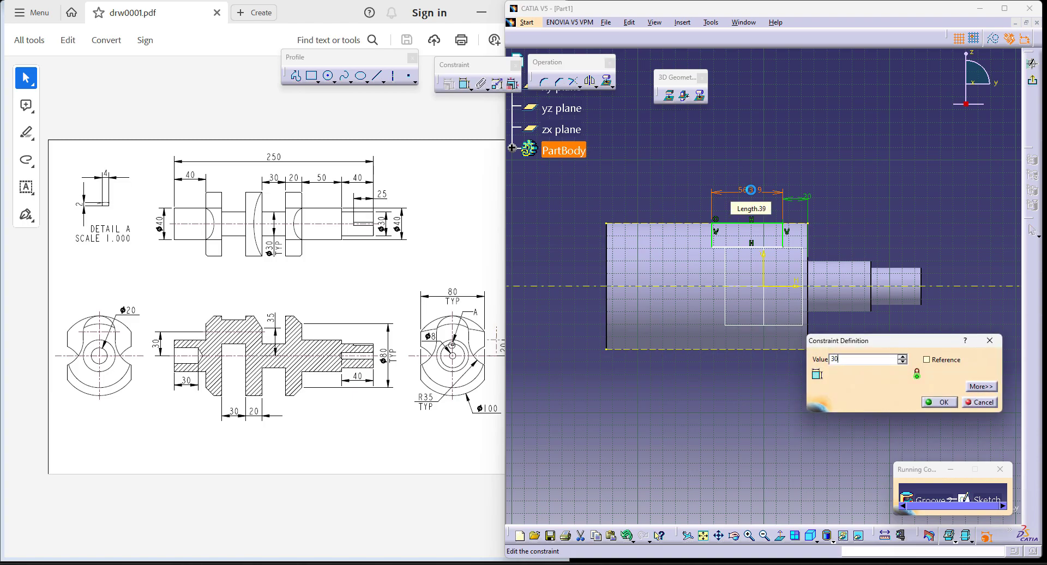
pyautogui.press('Return')
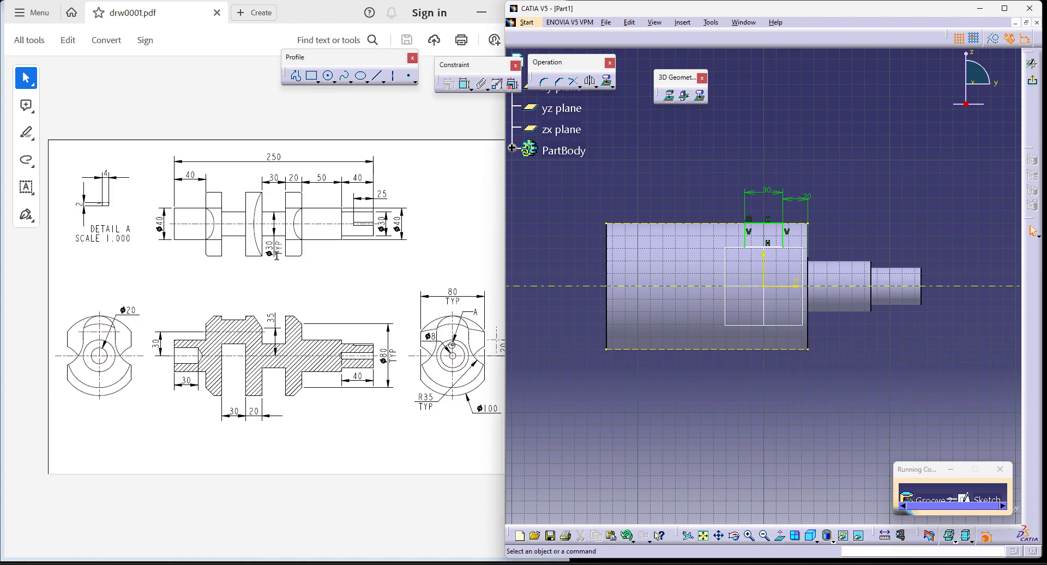
# - Dimension the rectangle's lower line as a diameter about the axis and set it to 30 mm
pyautogui.click(468, 85)
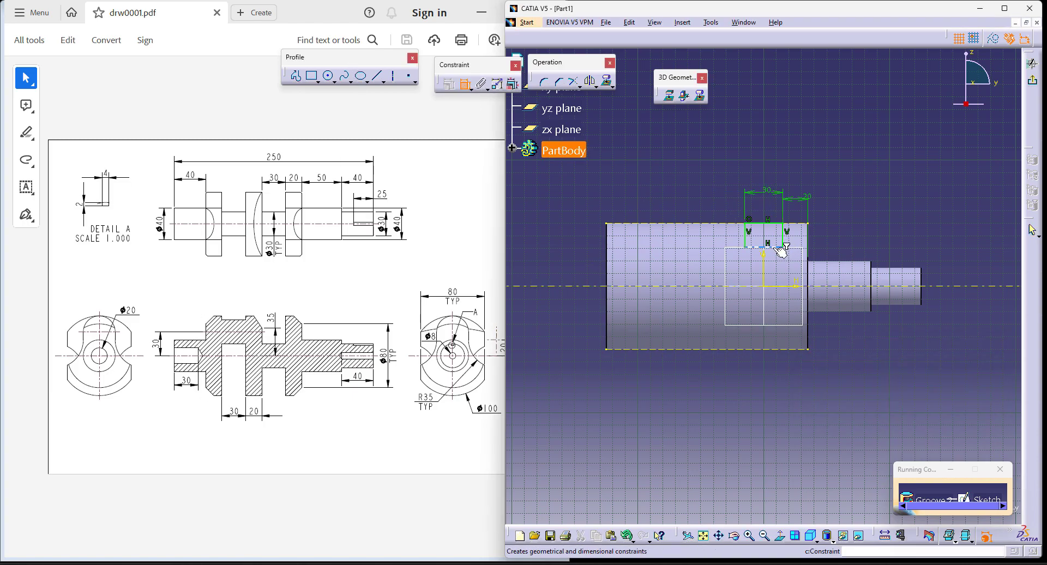
pyautogui.click(840, 287)
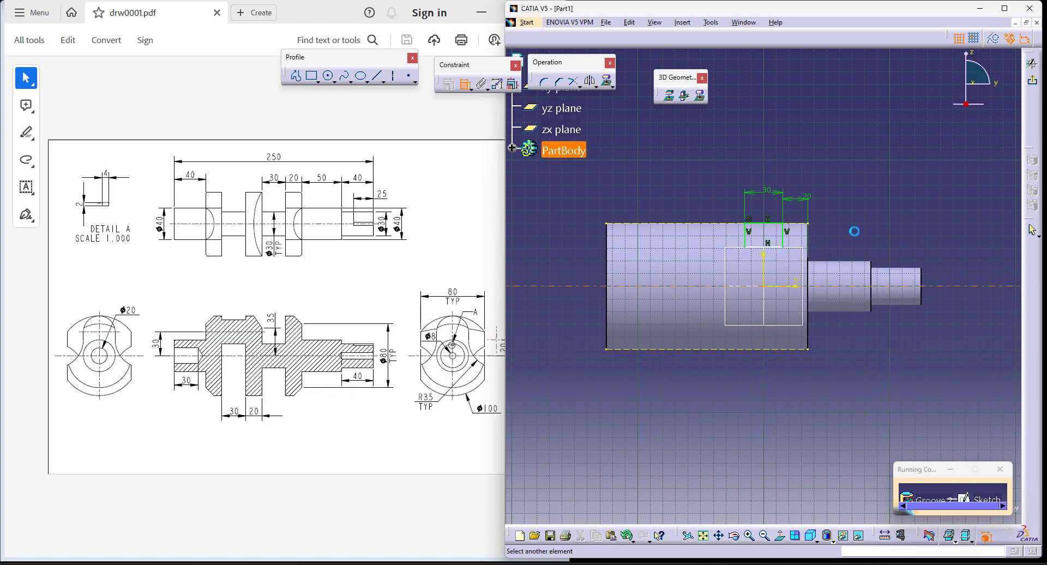
pyautogui.click(766, 247)
pyautogui.rightClick(894, 240)
pyautogui.click(933, 282)
pyautogui.doubleClick(908, 236)
pyautogui.write('30mm')
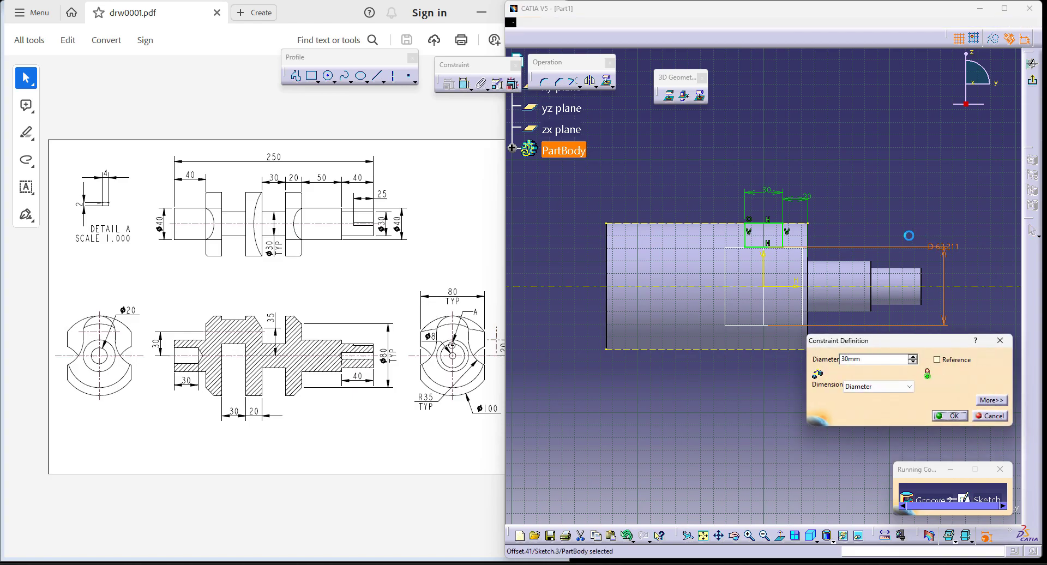
pyautogui.press('Return')
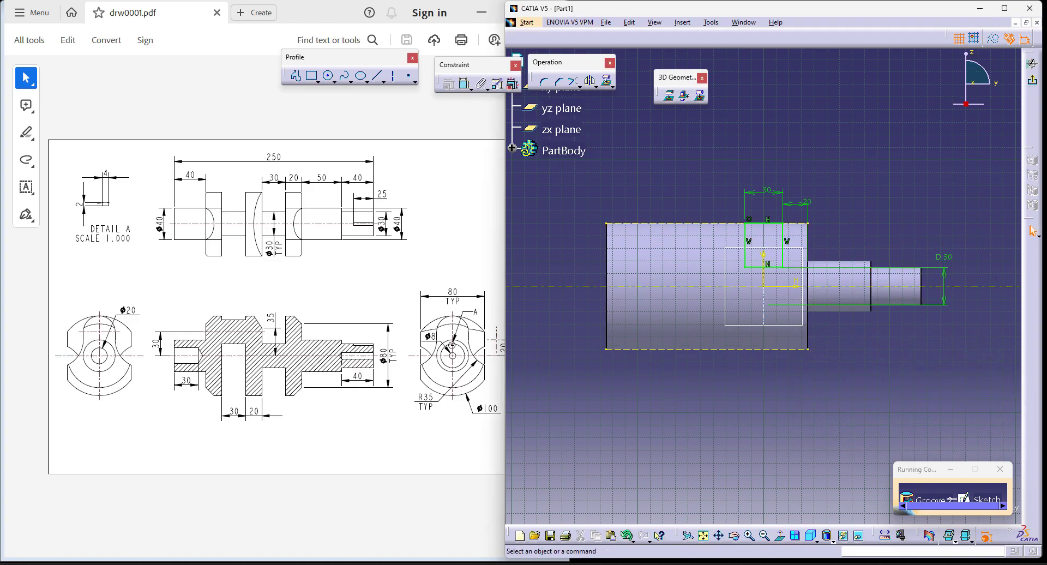
# - Finish the rectangle sketch and cut it as a 360-degree groove about the sketch axis
pyautogui.click(1033, 80)
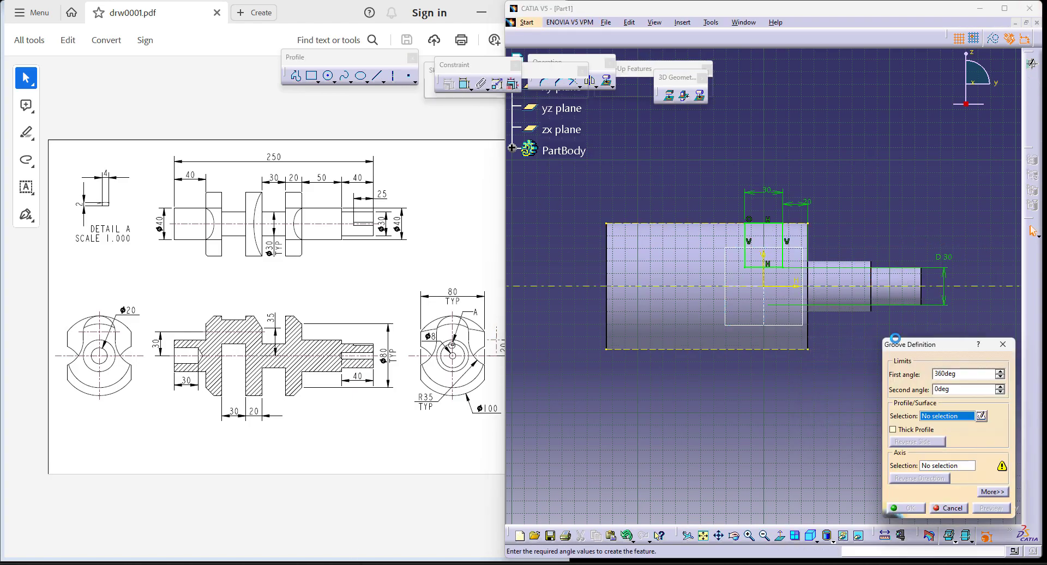
pyautogui.click(906, 508)
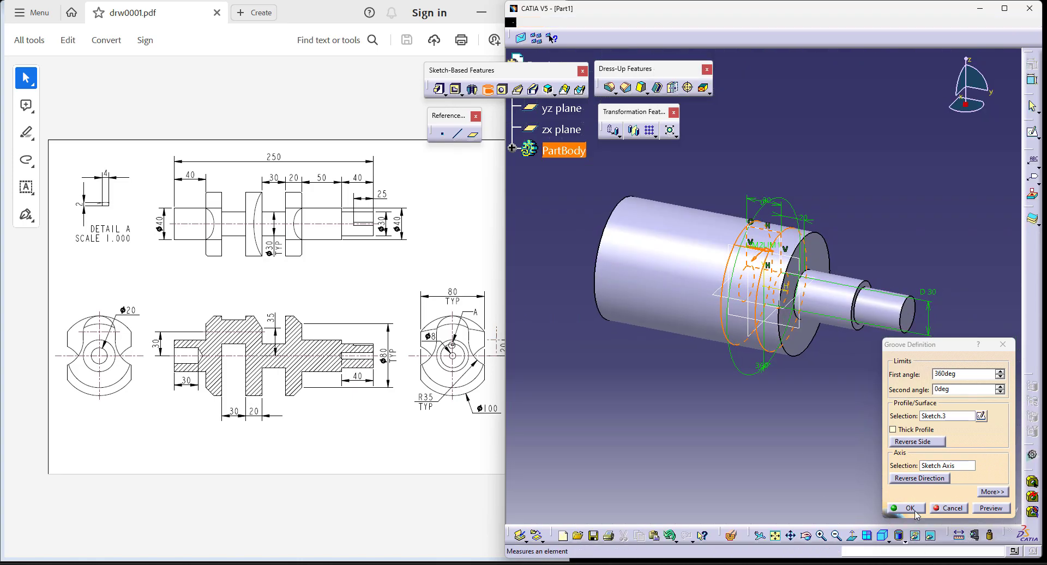
pyautogui.click(664, 414)
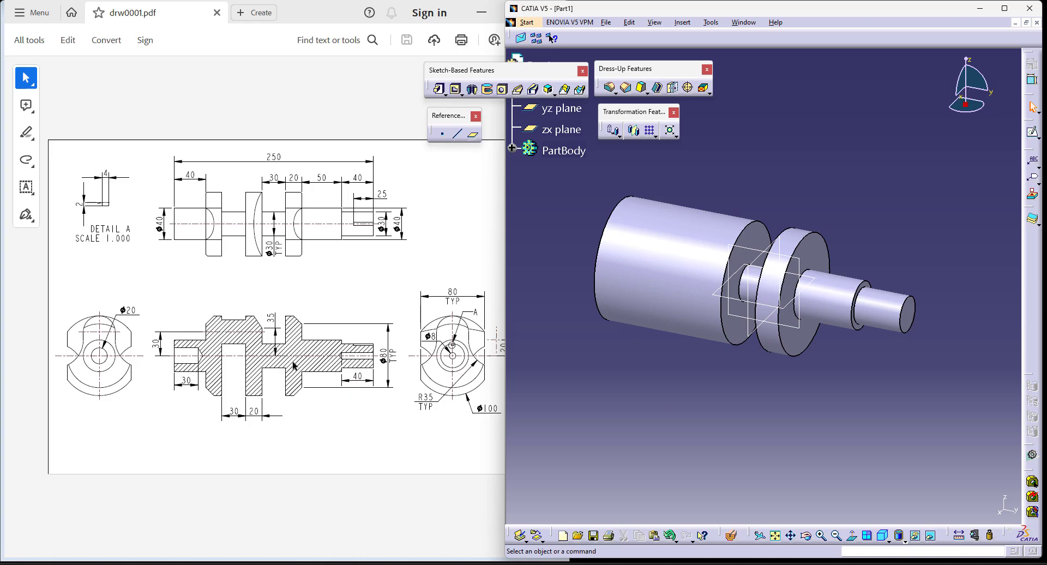
# - Start a new groove sketch on the yz plane and draw a horizontal axis above the part's centerline
pyautogui.click(487, 89)
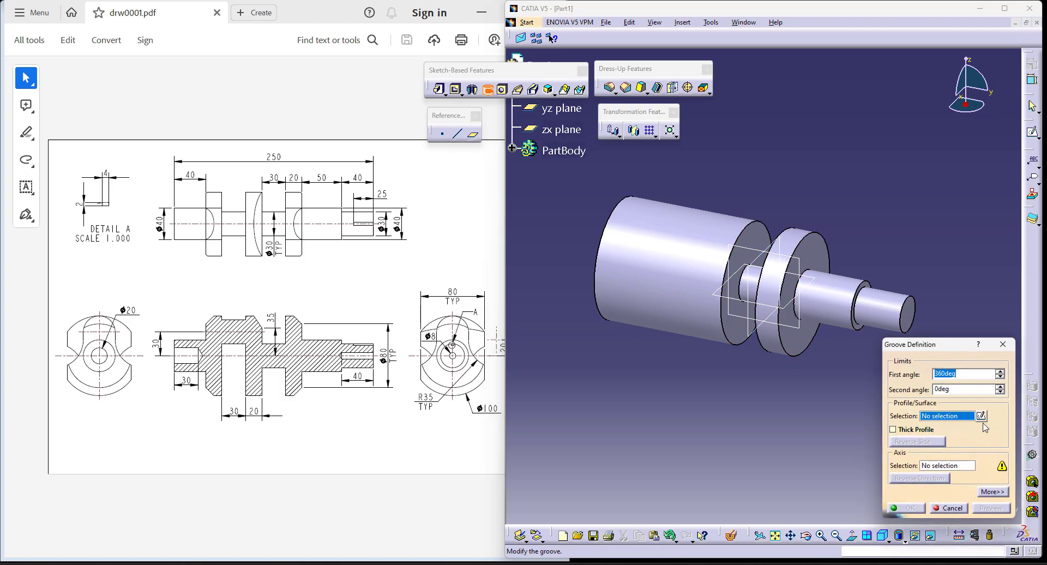
pyautogui.click(981, 416)
pyautogui.click(562, 108)
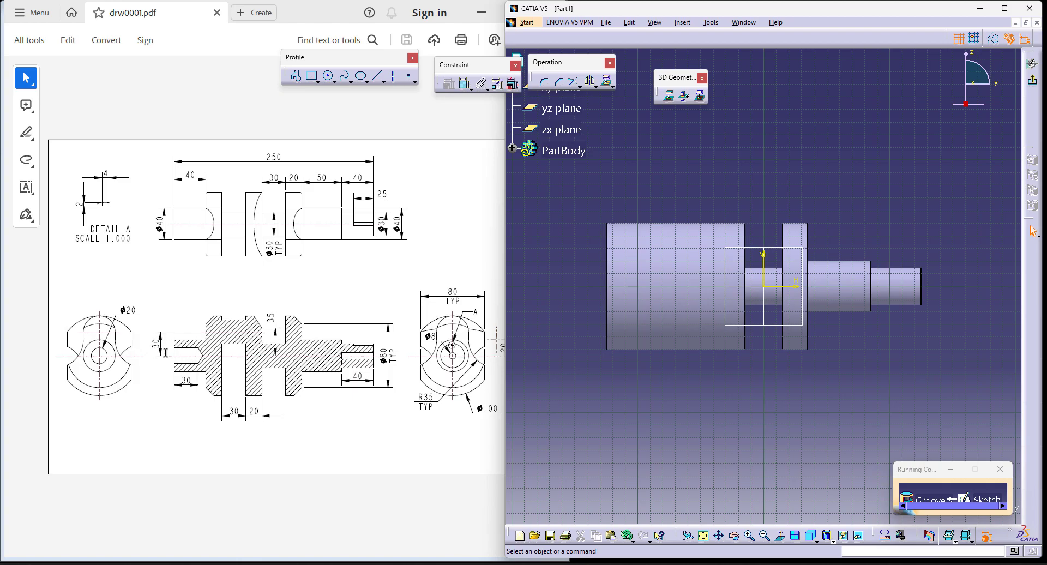
pyautogui.click(393, 78)
pyautogui.click(562, 248)
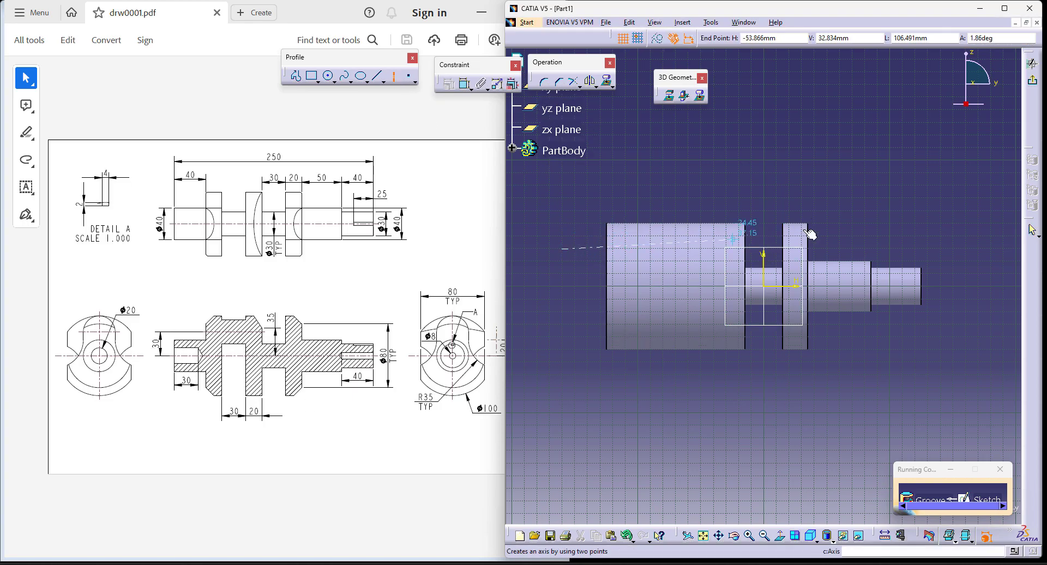
pyautogui.click(856, 251)
# - Dimension the distance between the new axis and the part's centerline and set it to 30 mm
pyautogui.click(465, 83)
pyautogui.click(625, 286)
pyautogui.click(550, 273)
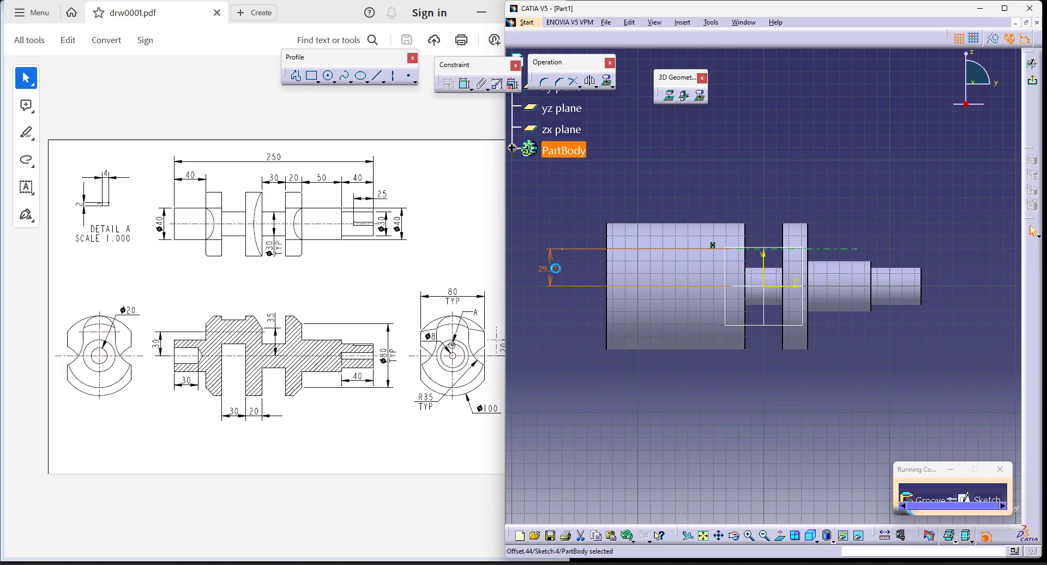
pyautogui.doubleClick(555, 268)
pyautogui.press('Return')
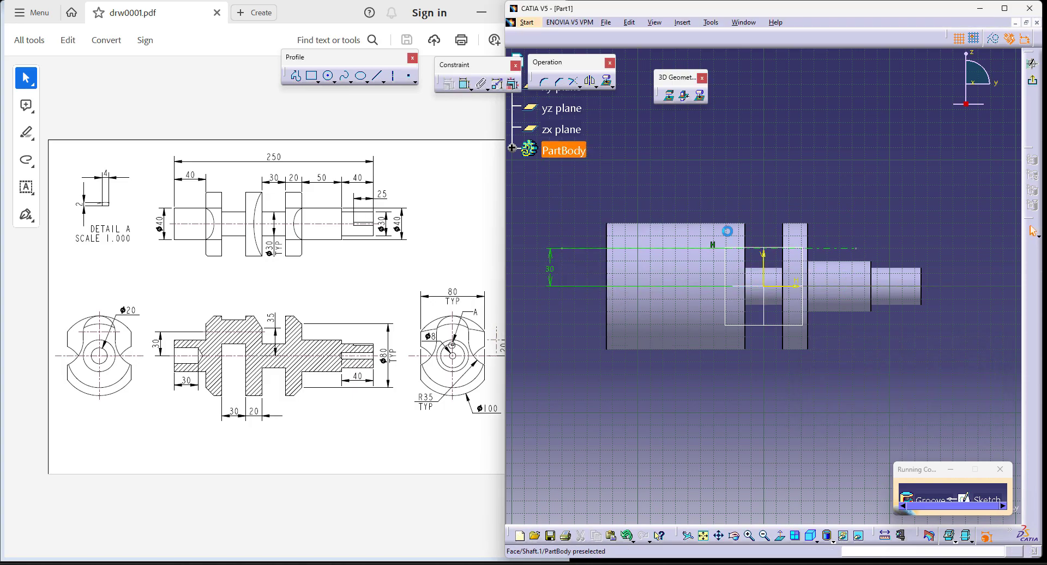
# - Project the silhouette edges of the remaining large cylinder into the sketch as construction geometry
pyautogui.click(685, 335)
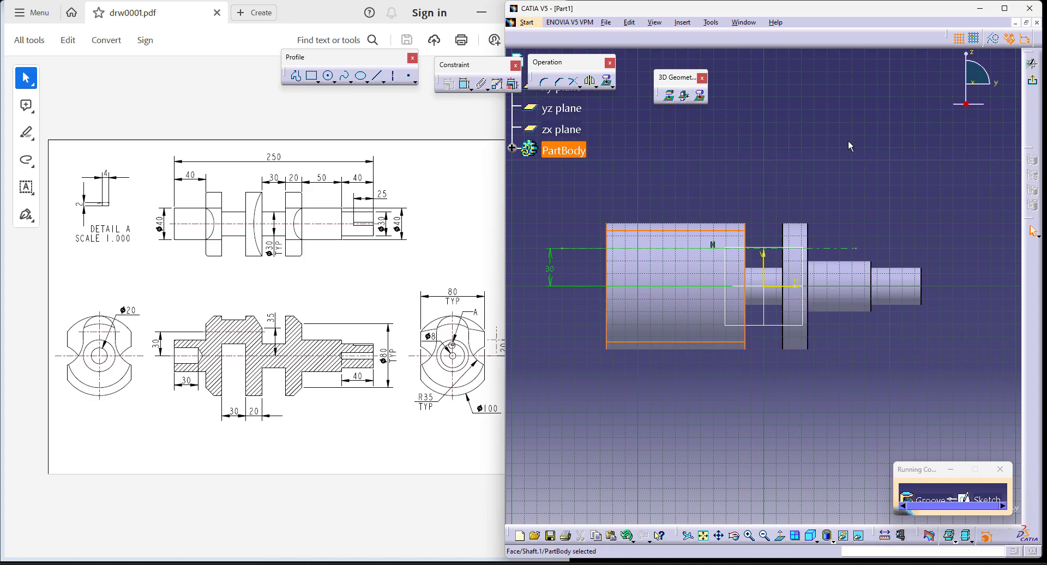
pyautogui.click(699, 96)
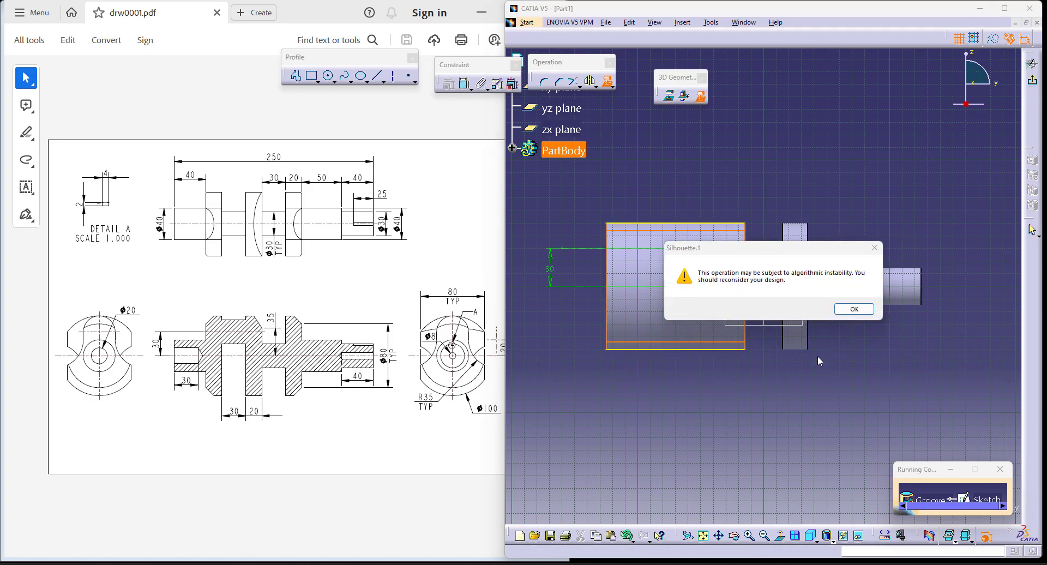
pyautogui.click(855, 308)
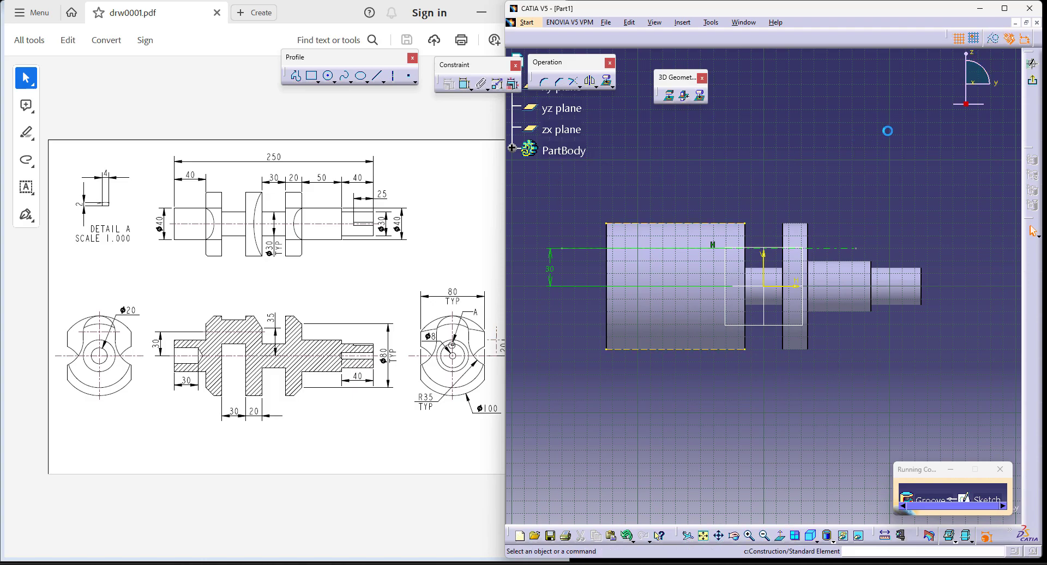
# - Sketch a rectangle up from the lower silhouette edge past the centerline, with its right side 20 mm from the large cylinder's right end
pyautogui.click(312, 76)
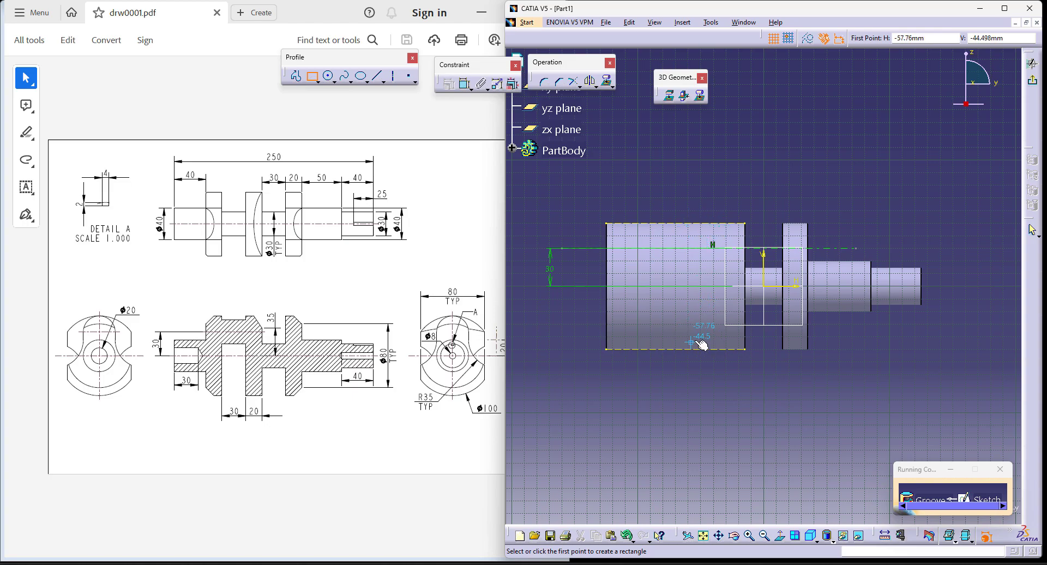
pyautogui.click(682, 349)
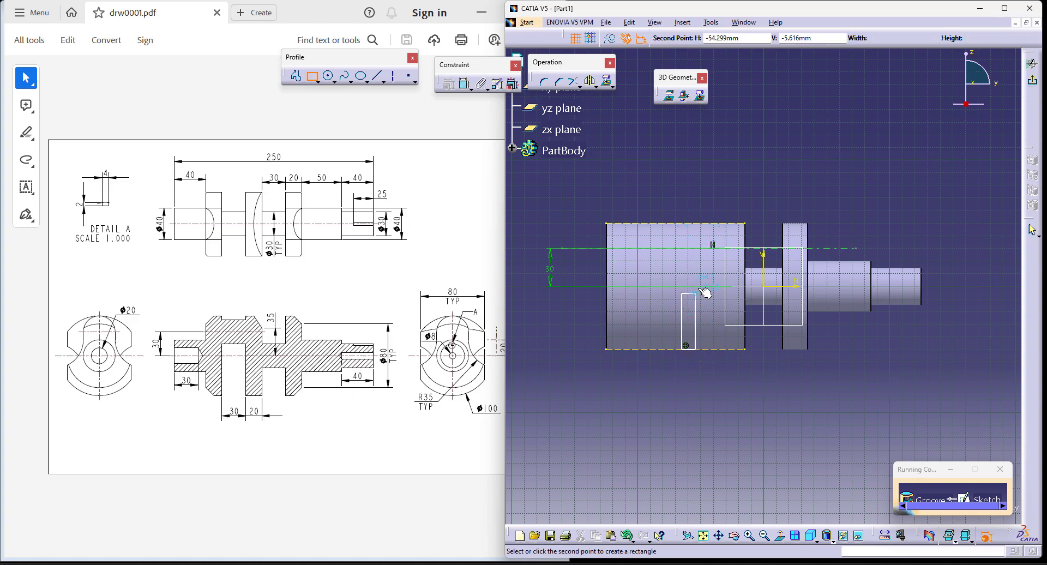
pyautogui.click(715, 264)
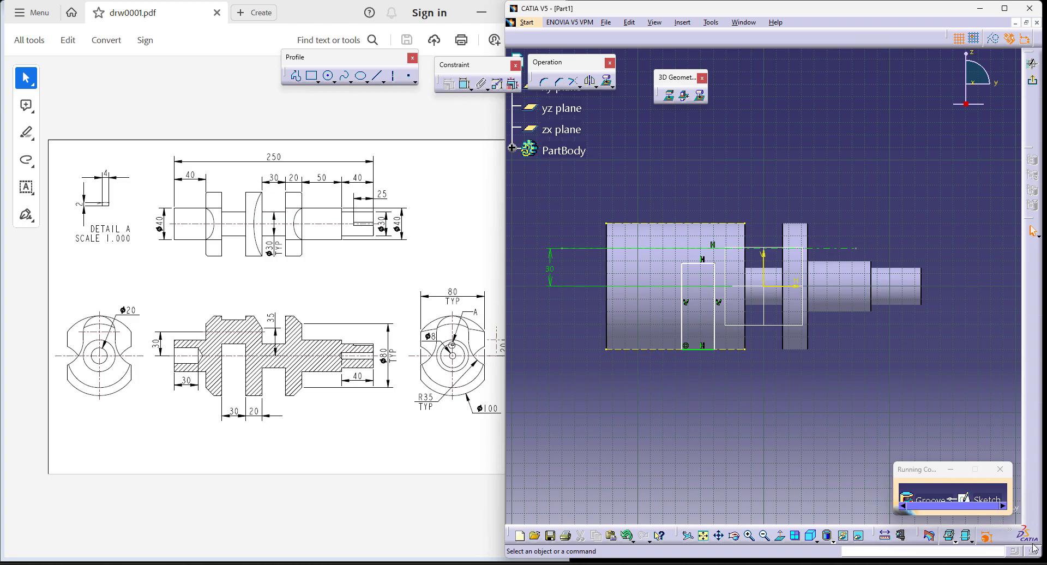
pyautogui.click(465, 83)
pyautogui.click(739, 392)
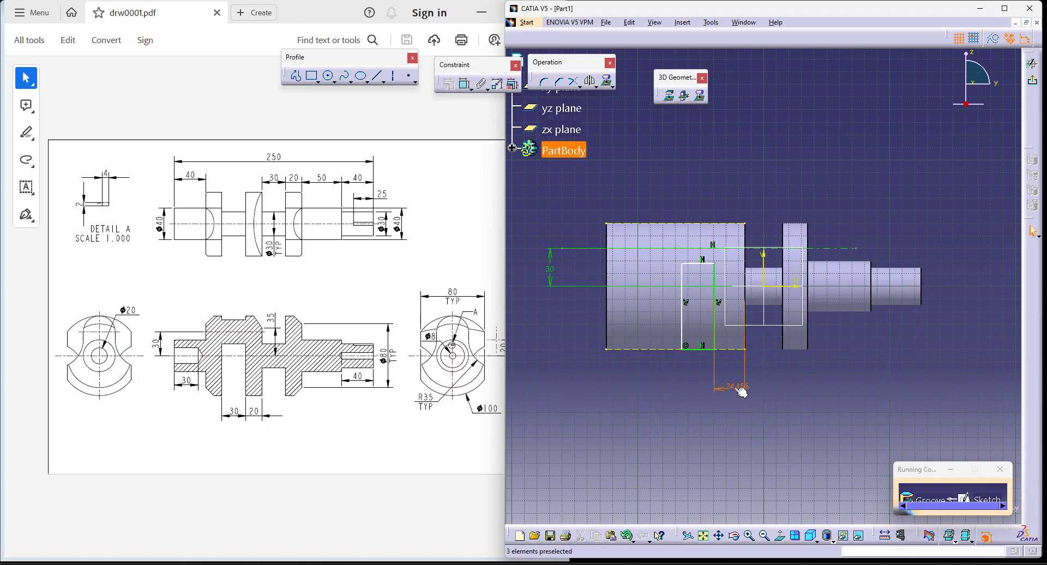
pyautogui.doubleClick(733, 387)
pyautogui.write('20')
pyautogui.press('Return')
# - Dimension the width of the rectangle's bottom edge and set it to 30 mm
pyautogui.click(464, 83)
pyautogui.click(701, 349)
pyautogui.click(700, 377)
pyautogui.doubleClick(700, 377)
pyautogui.click(934, 402)
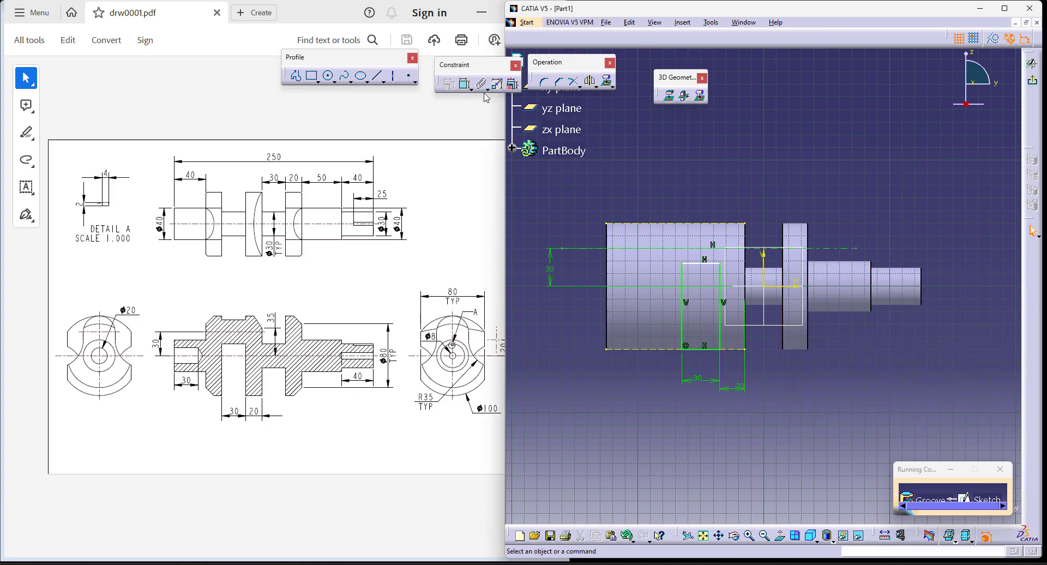
# - Dimension the rectangle's upper line as a diameter about the offset axis and set it to 30 mm
pyautogui.click(464, 82)
pyautogui.click(701, 265)
pyautogui.click(699, 248)
pyautogui.rightClick(711, 159)
pyautogui.click(751, 208)
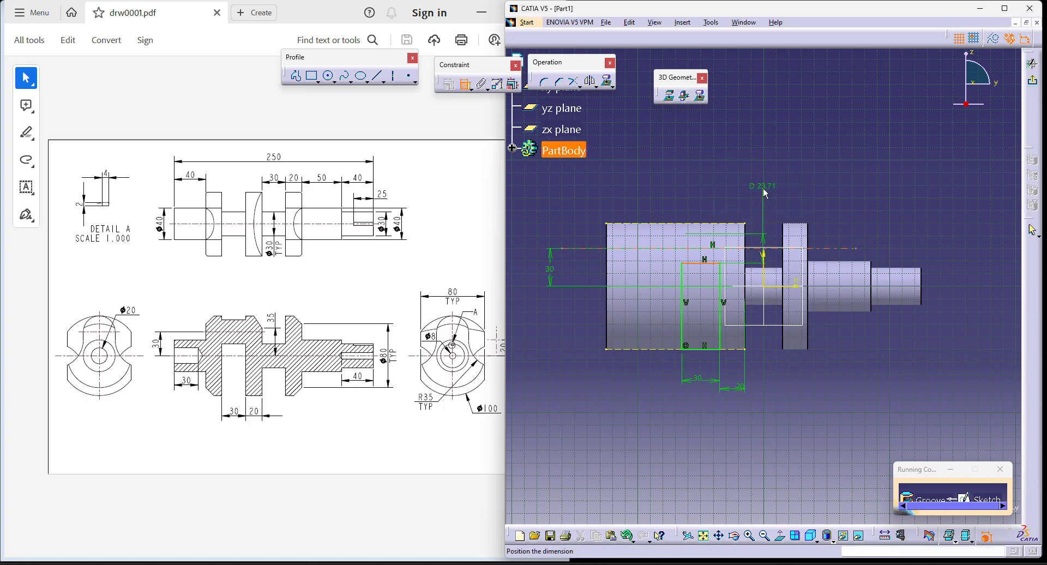
pyautogui.doubleClick(766, 187)
pyautogui.write('30mm')
pyautogui.press('Return')
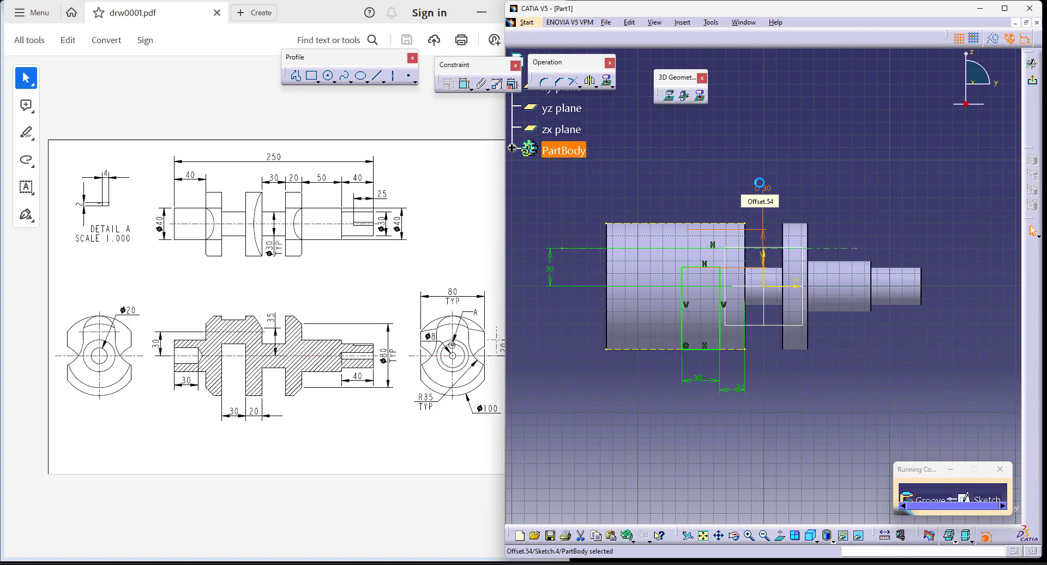
# - Finish the sketch and cut the eccentric crankpin as a 360-degree groove about the sketch axis
pyautogui.click(1033, 81)
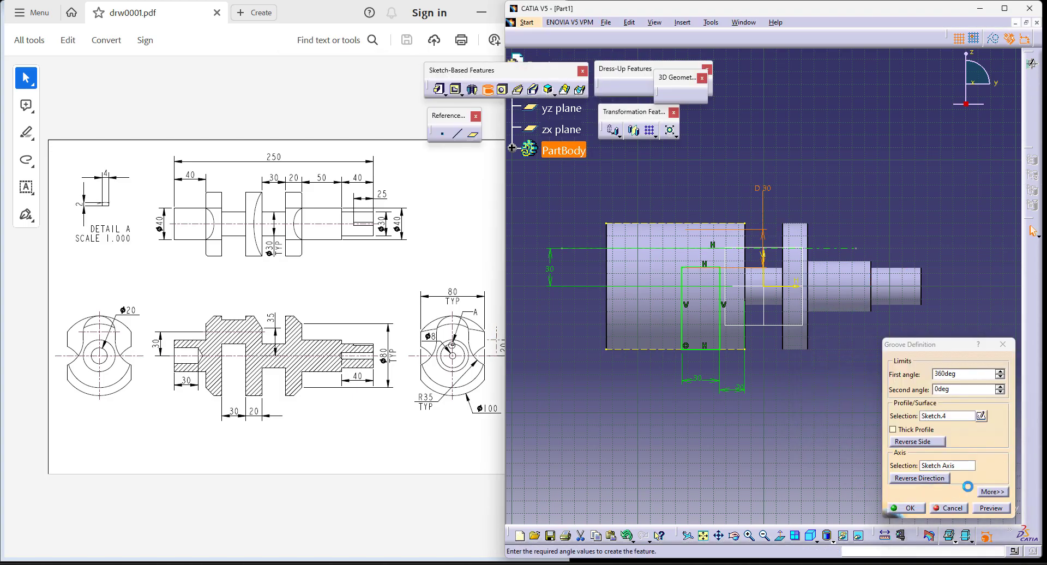
pyautogui.click(991, 508)
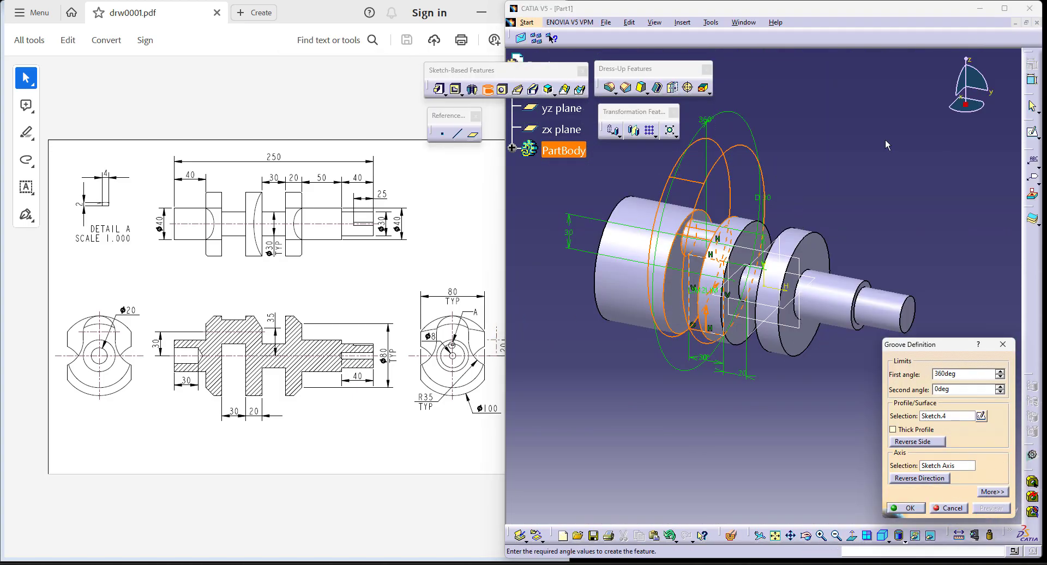
pyautogui.click(909, 509)
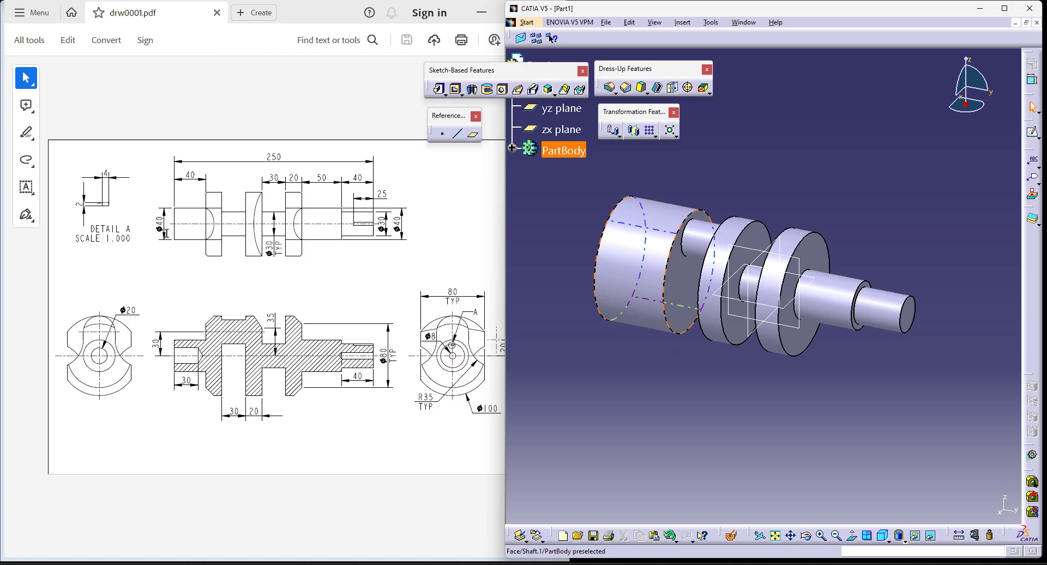
# - Start another groove sketch on the yz plane and project the silhouette edges of the remaining end cylinder as construction geometry
pyautogui.click(487, 89)
pyautogui.click(982, 416)
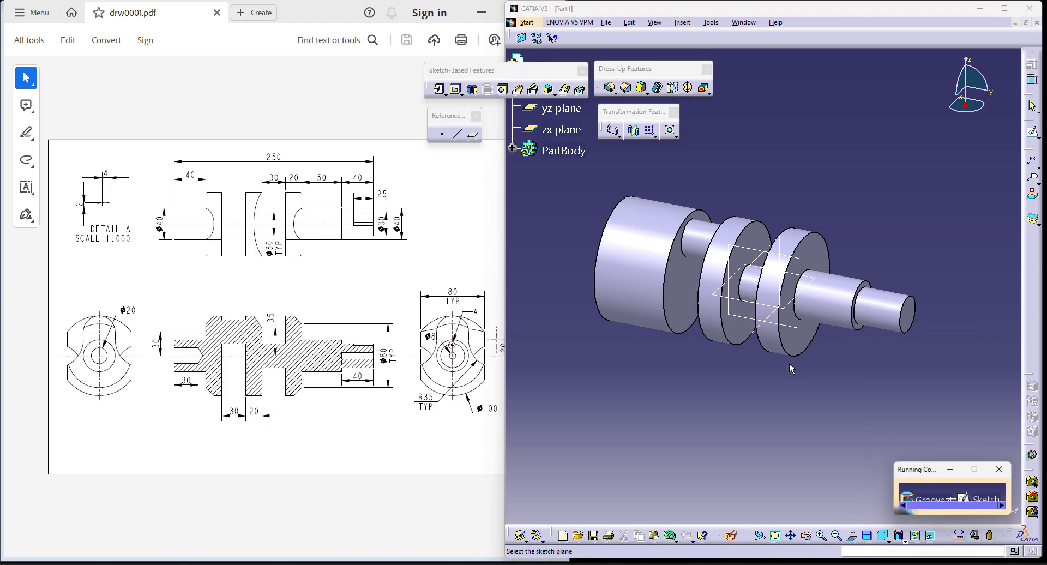
pyautogui.click(799, 326)
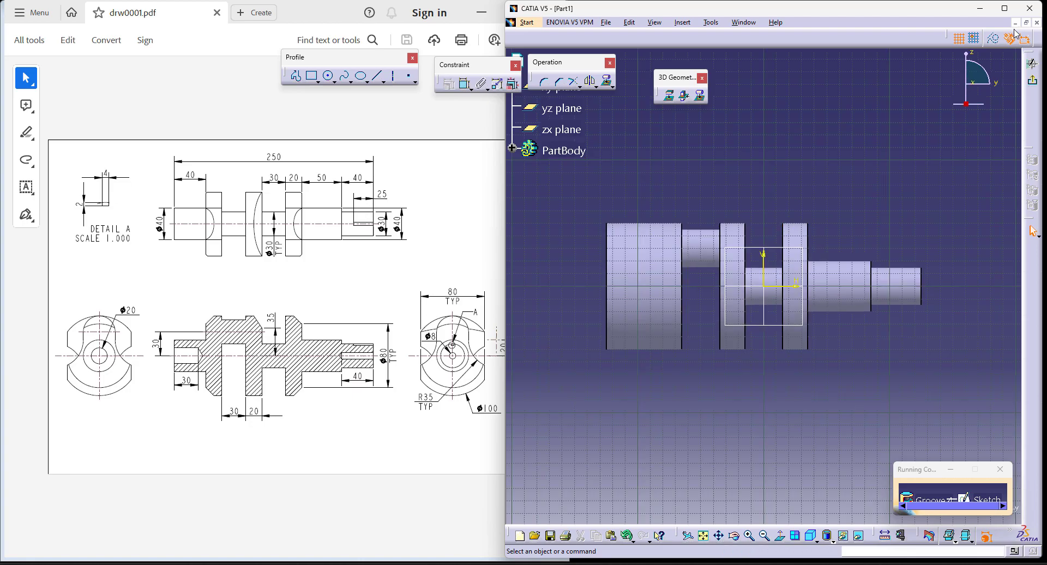
pyautogui.click(670, 96)
pyautogui.click(649, 238)
pyautogui.click(701, 96)
pyautogui.click(662, 251)
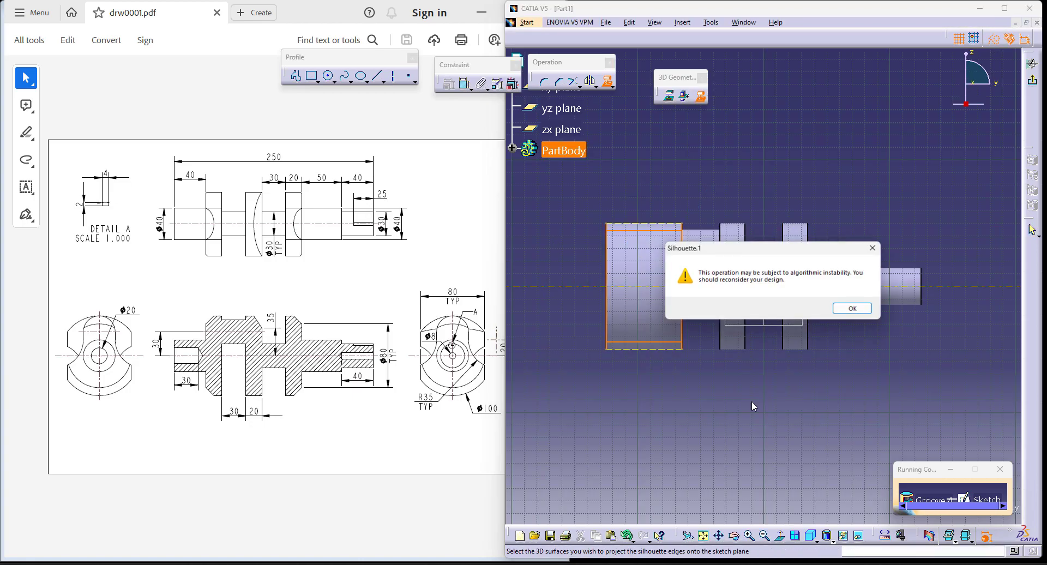
pyautogui.click(852, 309)
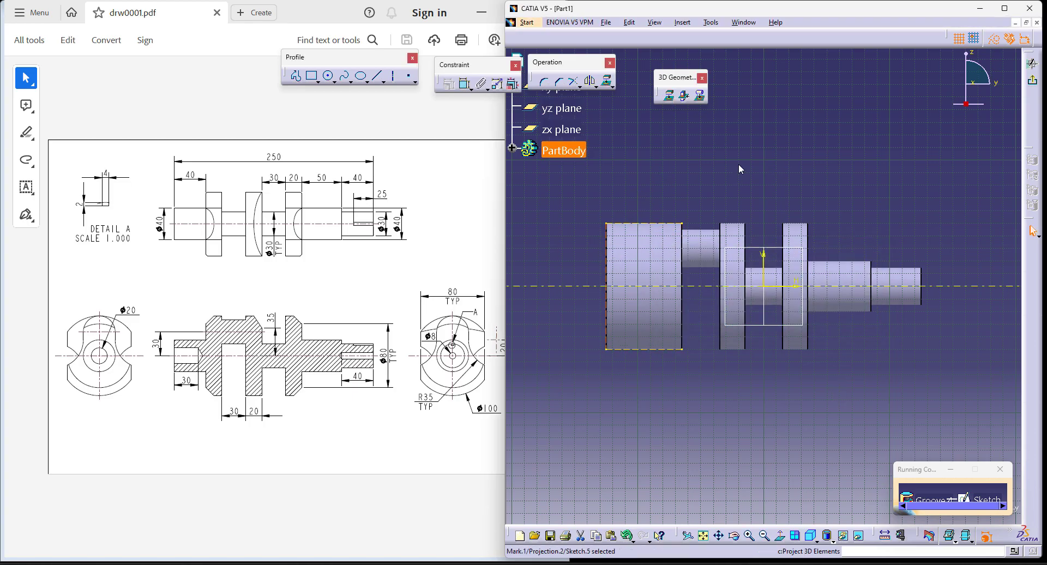
# - Sketch a rectangle about 35 mm wide inward from the upper outer corner of the end cylinder's projected outline
pyautogui.click(313, 78)
pyautogui.click(606, 223)
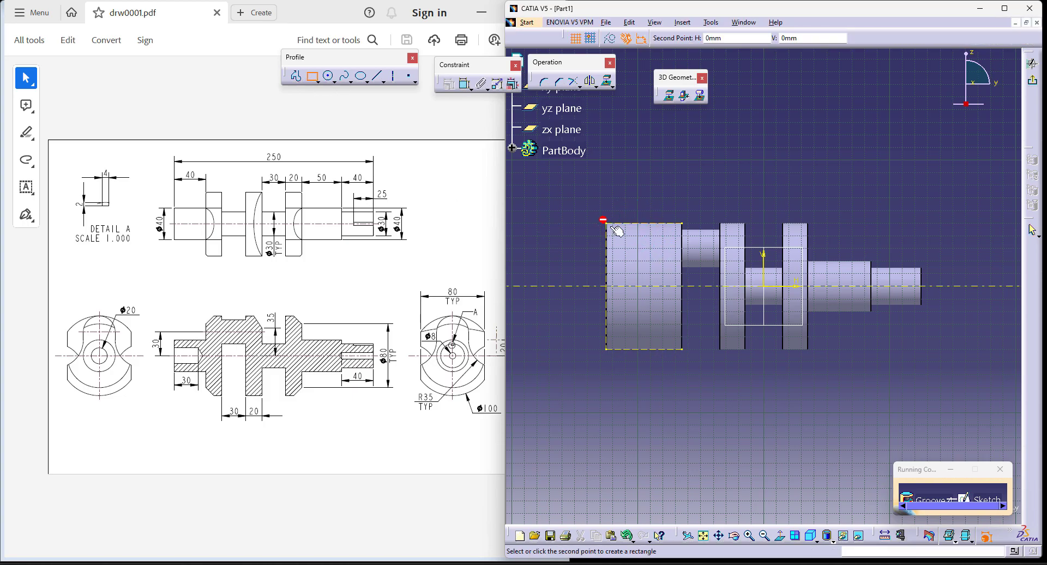
pyautogui.click(649, 253)
# - Dimension the rectangle's lower edge as a diameter about the shaft axis and set it to 40 mm
pyautogui.click(464, 83)
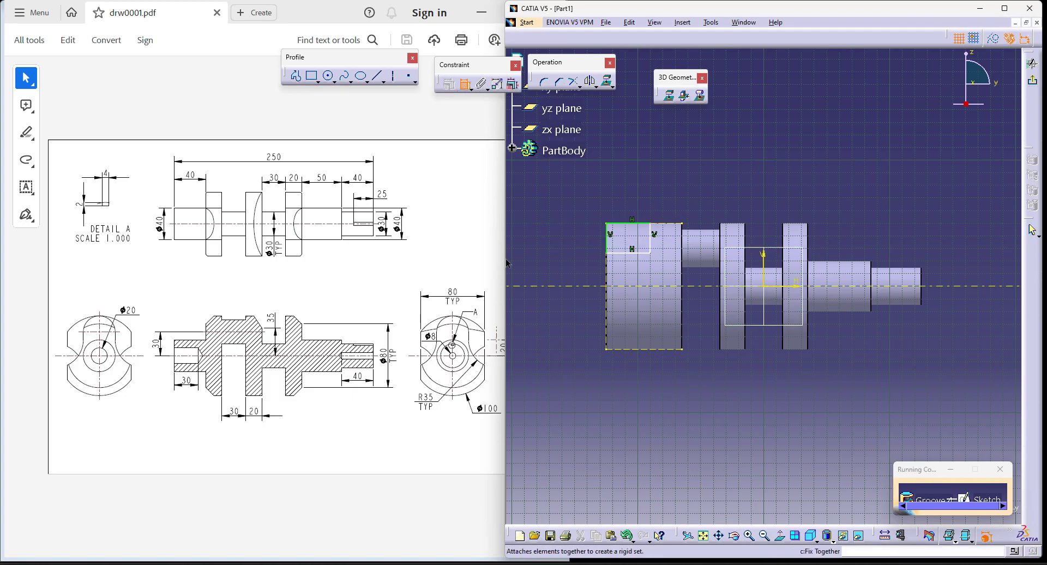
pyautogui.click(640, 252)
pyautogui.click(593, 285)
pyautogui.rightClick(581, 274)
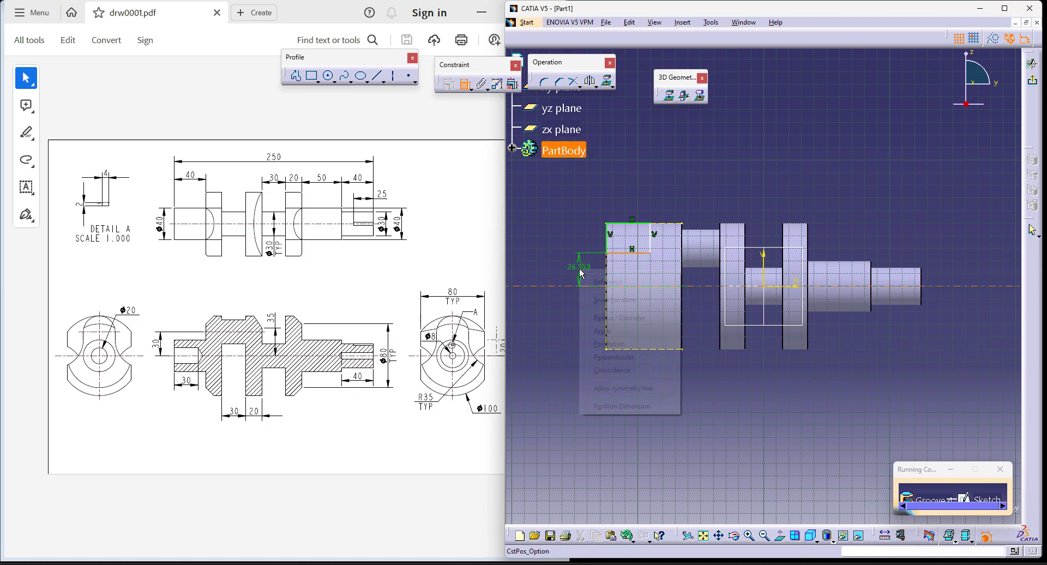
pyautogui.click(619, 318)
pyautogui.doubleClick(552, 259)
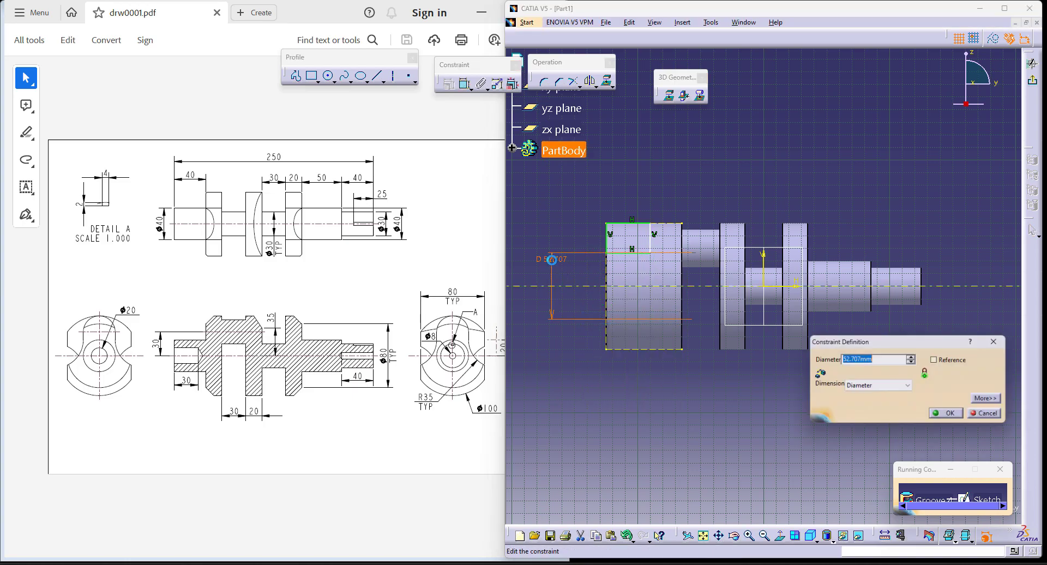
pyautogui.write('40')
pyautogui.press('Return')
# - Set the rectangle's width to 40 mm and cut it as a 360-degree groove about the shaft axis
pyautogui.click(462, 86)
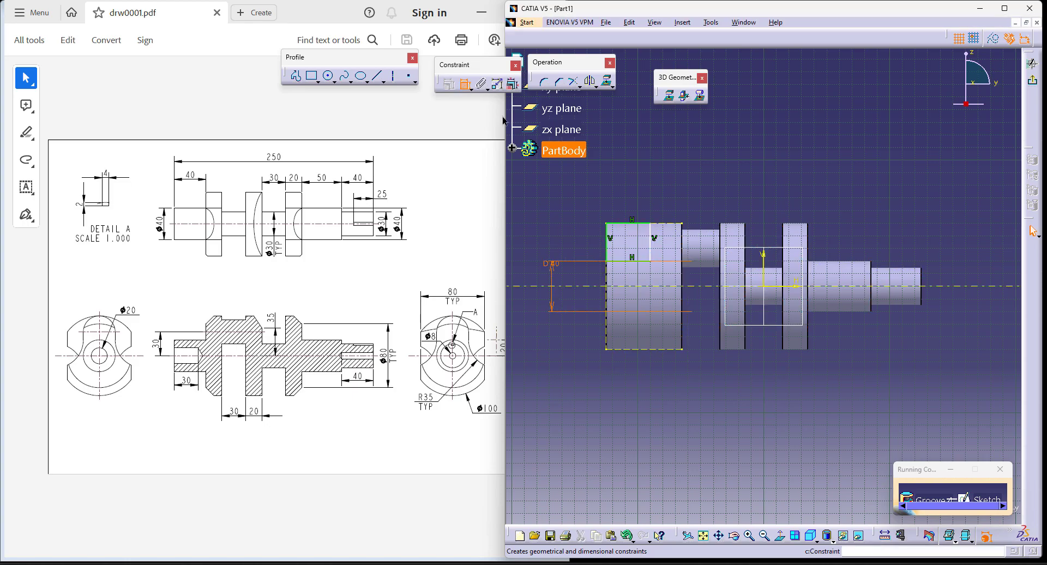
pyautogui.click(642, 224)
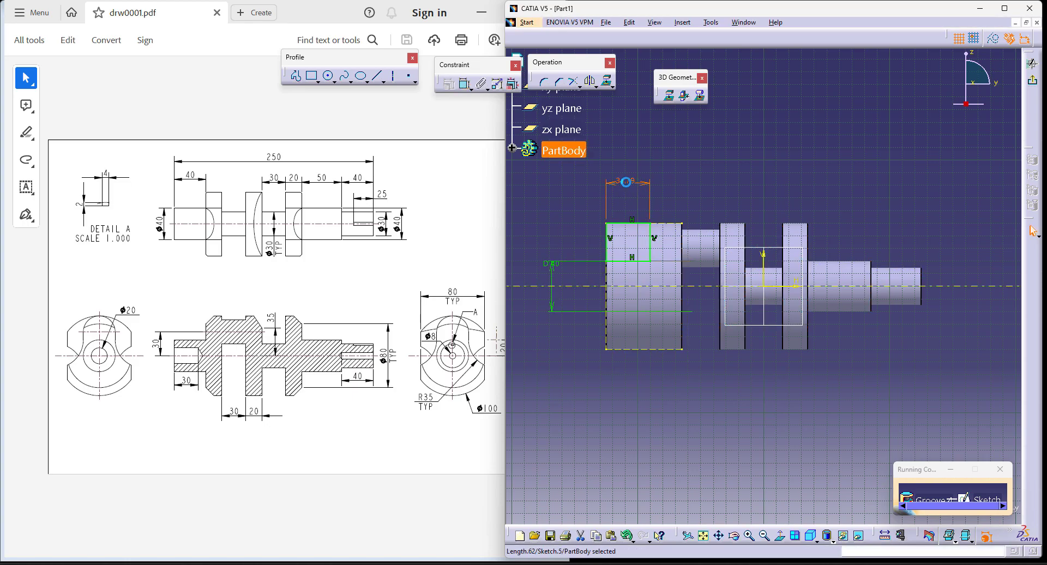
pyautogui.doubleClick(626, 182)
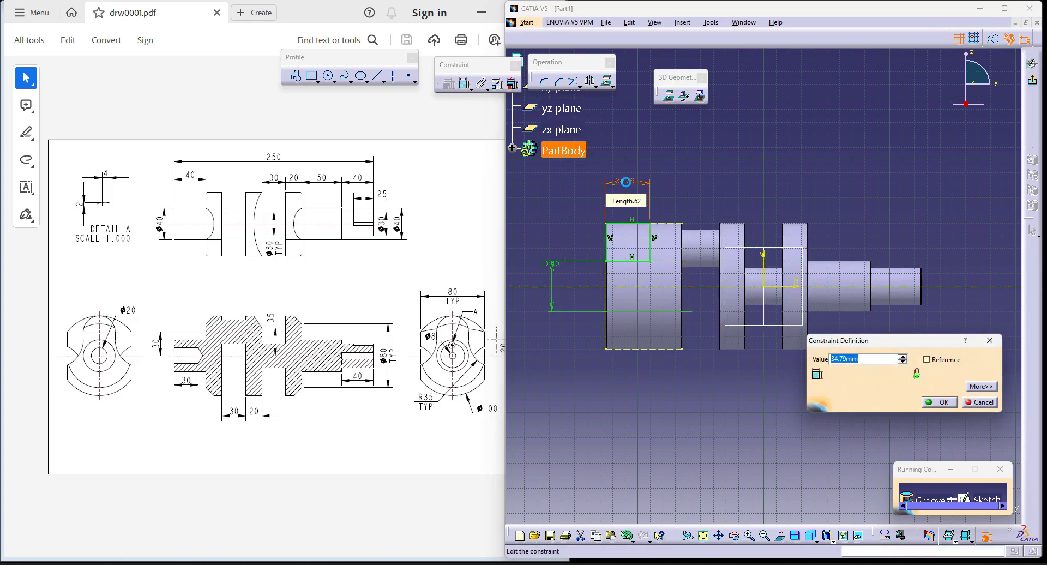
pyautogui.press('Return')
pyautogui.click(1032, 64)
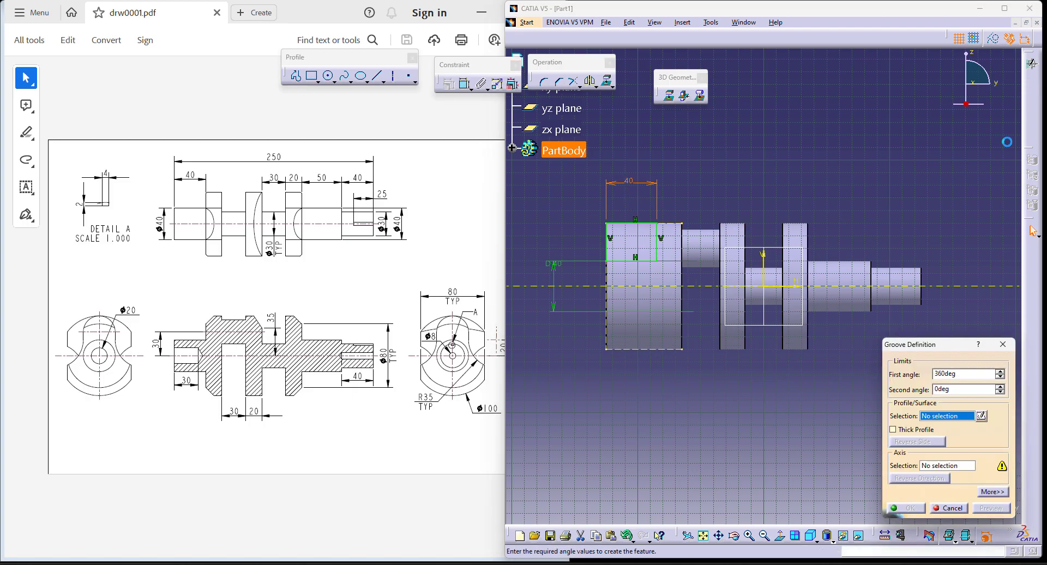
pyautogui.click(908, 508)
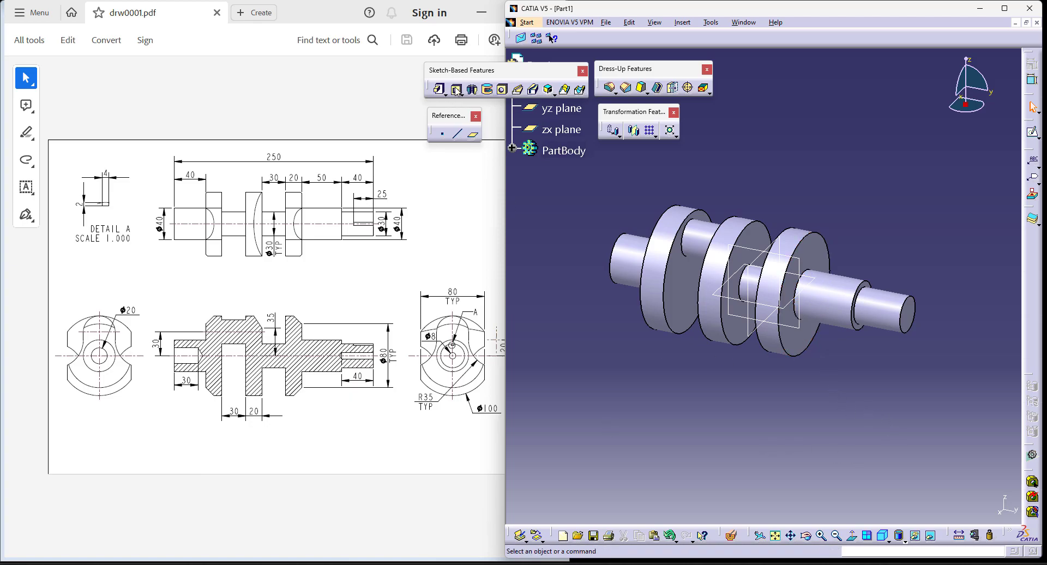
# - Open a sketch on the outer face of the disc beside the stepped shaft and project the disc's edge and the eccentric crankpin's circle as construction geometry
pyautogui.click(808, 341)
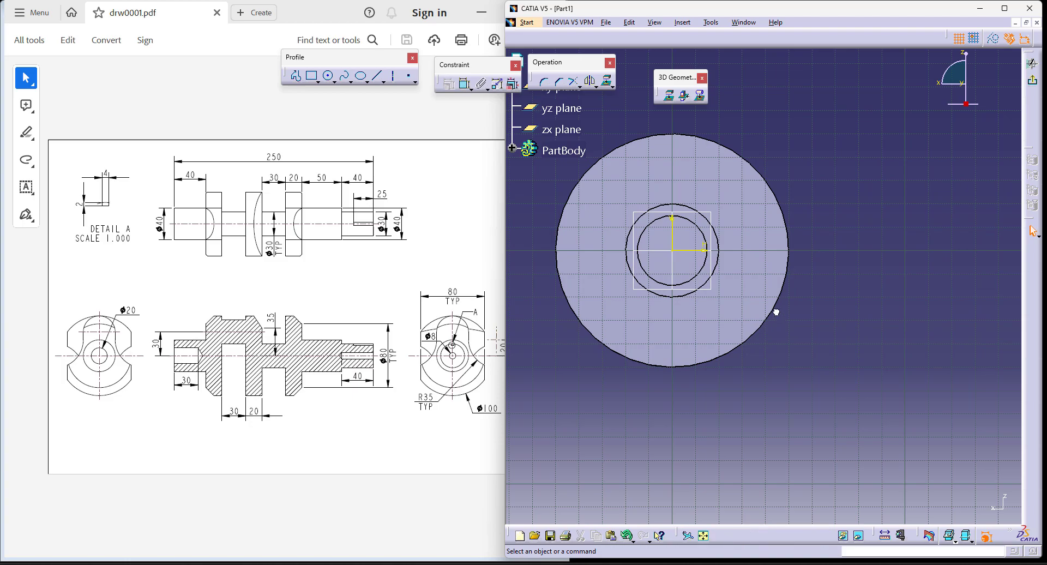
pyautogui.click(606, 81)
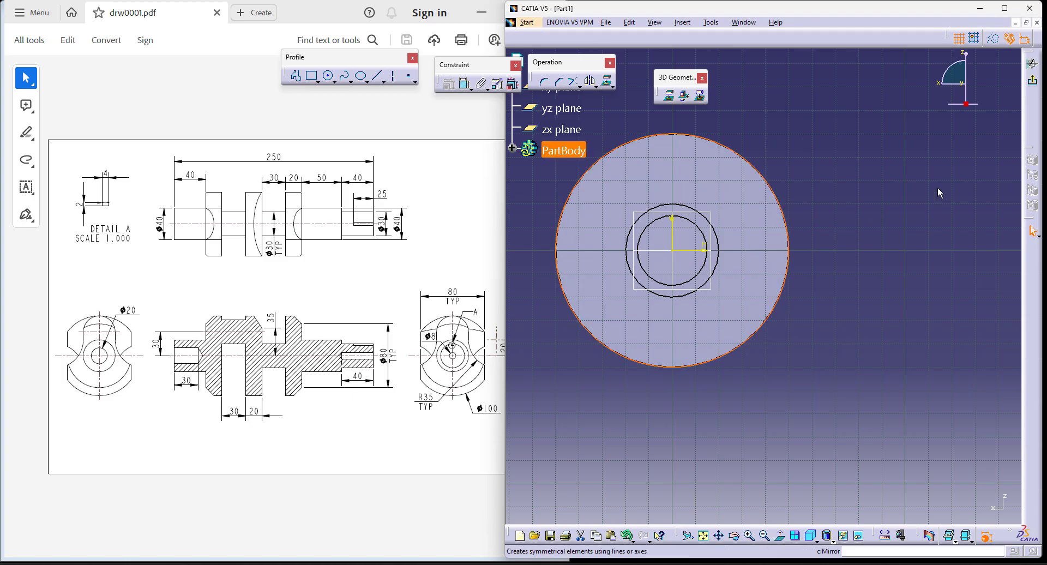
pyautogui.click(811, 535)
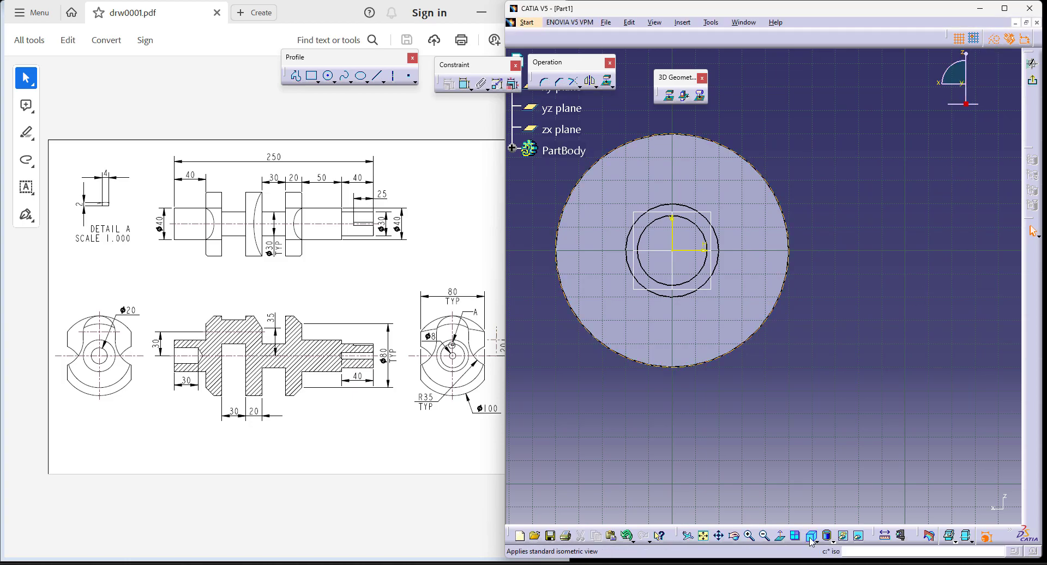
pyautogui.click(526, 164)
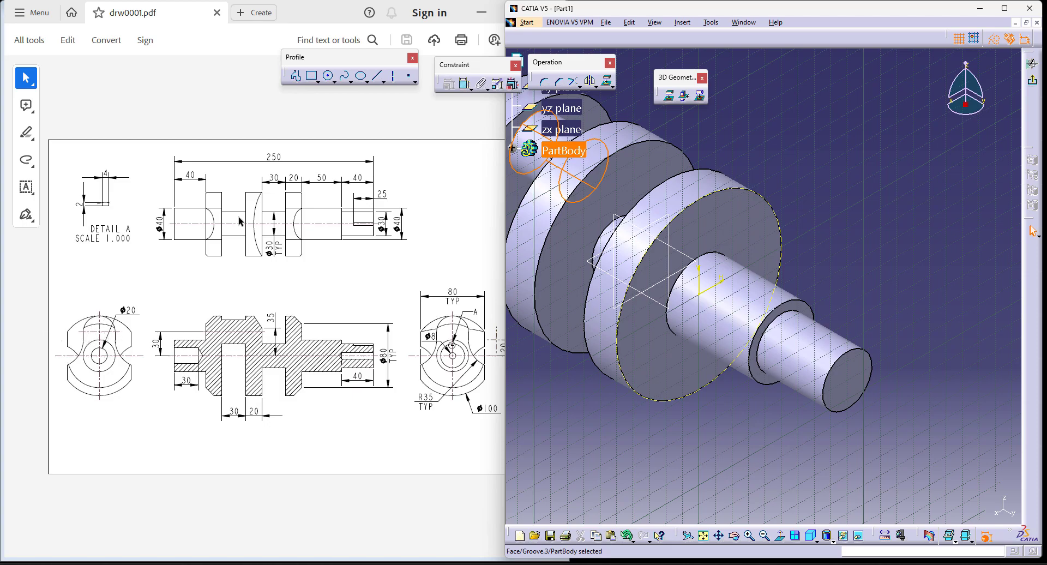
pyautogui.click(669, 95)
pyautogui.click(860, 191)
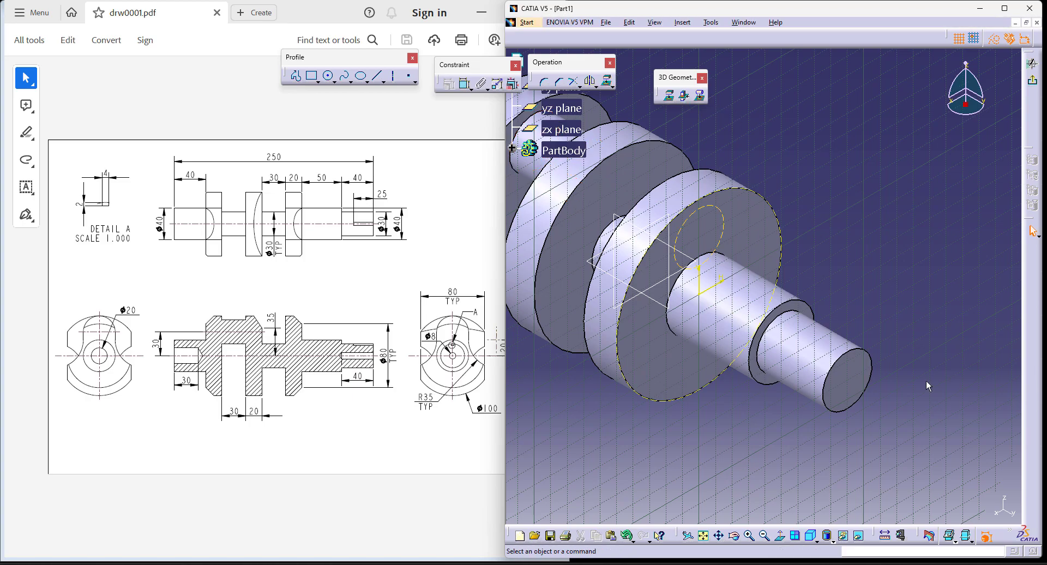
pyautogui.click(780, 535)
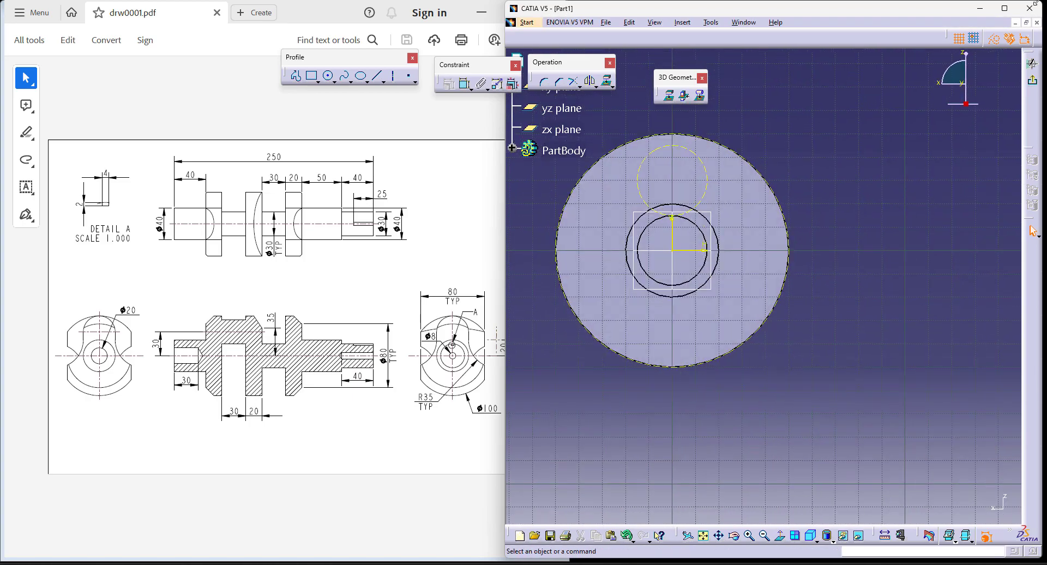
pyautogui.click(991, 39)
# - Sketch a quarter arc of 20 mm radius centred on the crankpin circle, starting at the disc's topmost point
pyautogui.moveTo(820, 94); pyautogui.dragTo(817, 116, button='middle')
pyautogui.click(333, 80)
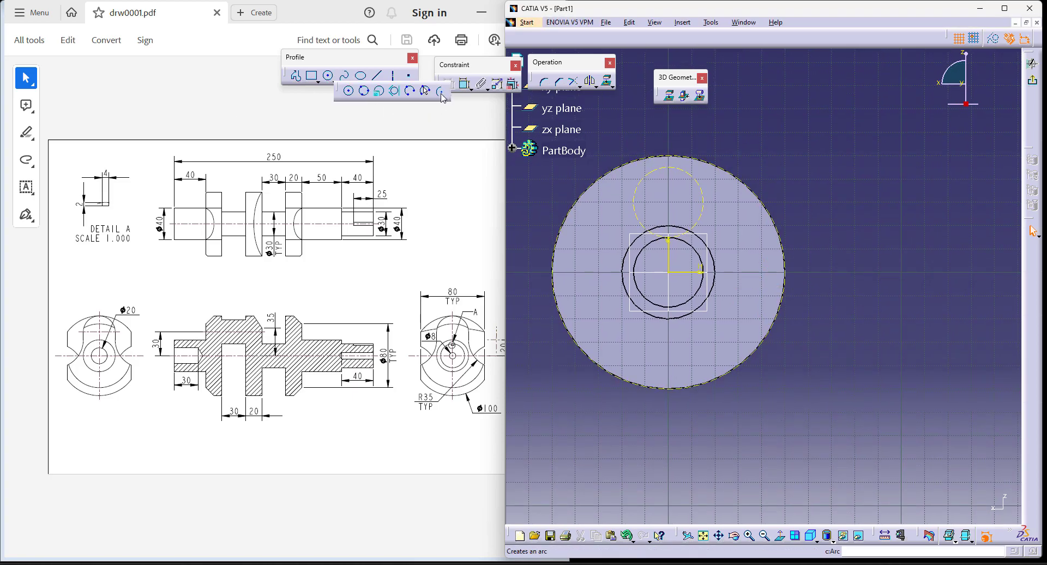
pyautogui.click(425, 90)
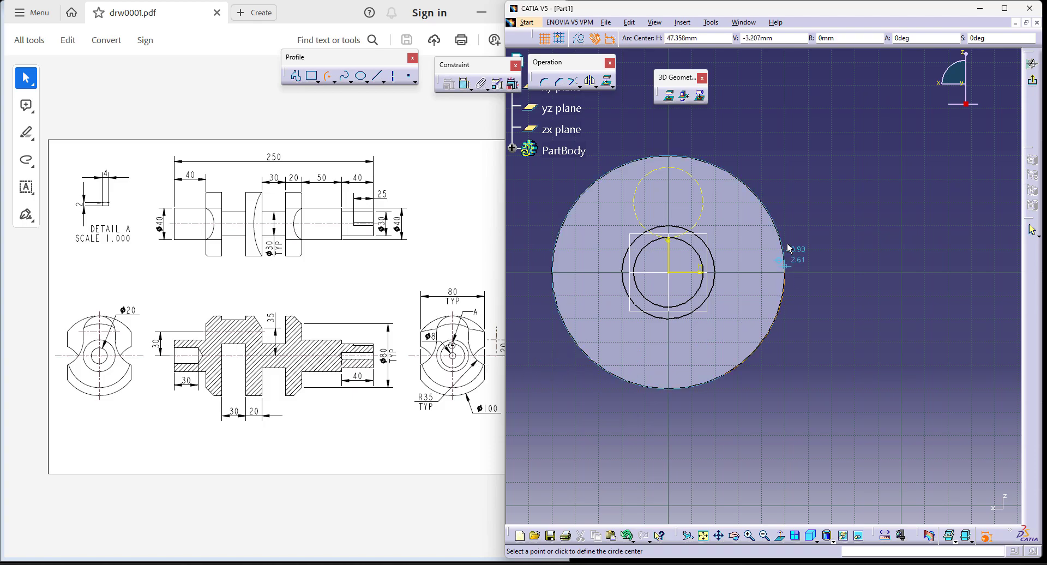
pyautogui.click(669, 156)
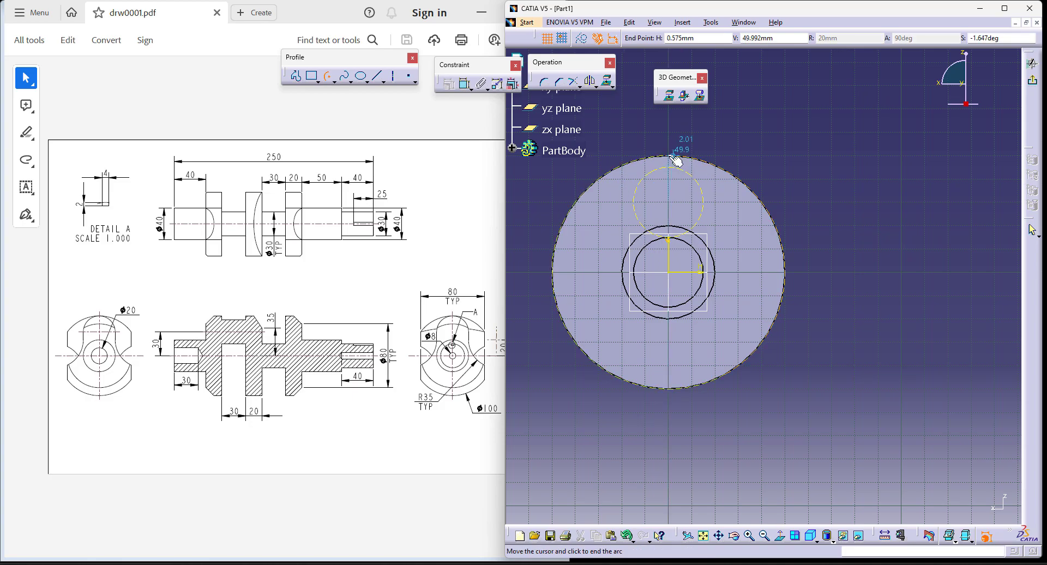
pyautogui.click(731, 202)
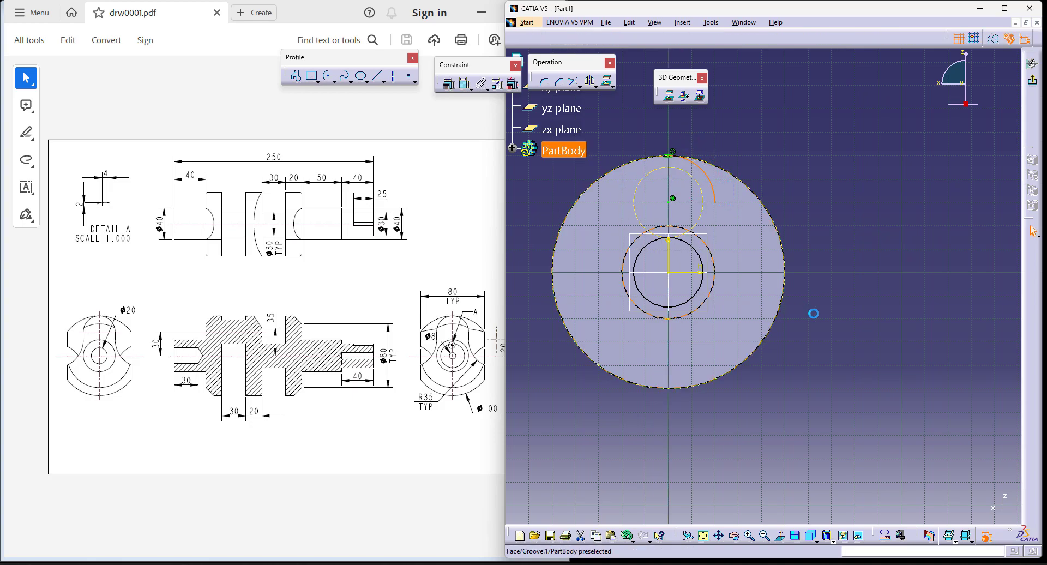
# - Sketch a vertical line about 17 mm long upward from the lower right of the disc's projected edge
pyautogui.click(379, 76)
pyautogui.click(755, 349)
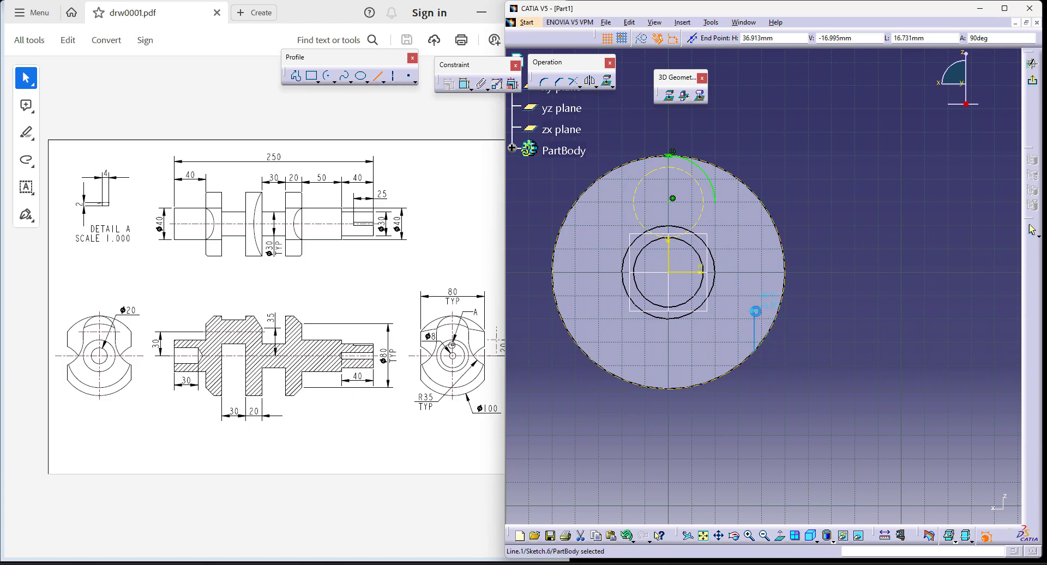
pyautogui.click(755, 311)
pyautogui.click(465, 83)
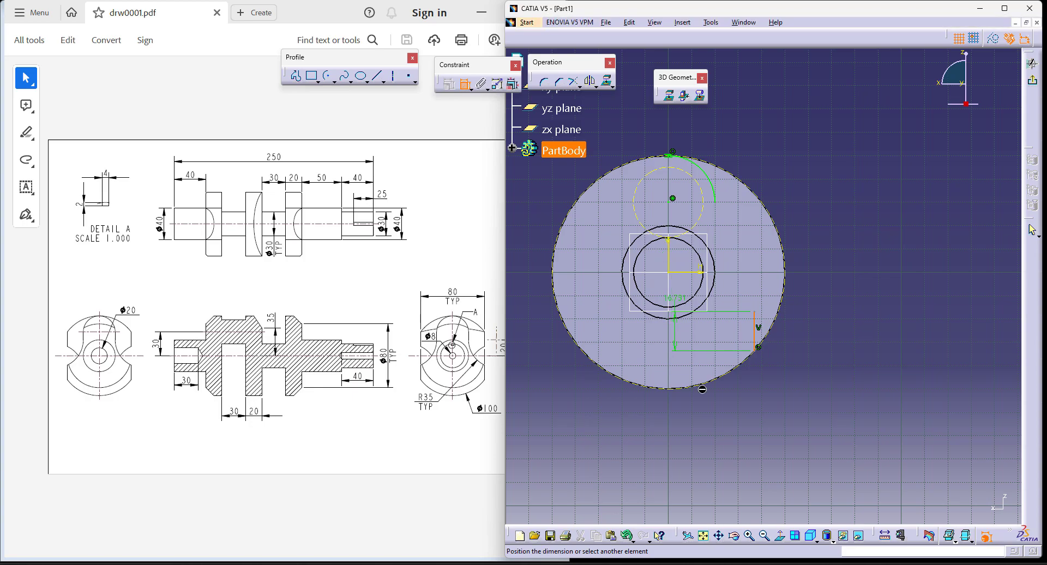
pyautogui.click(717, 433)
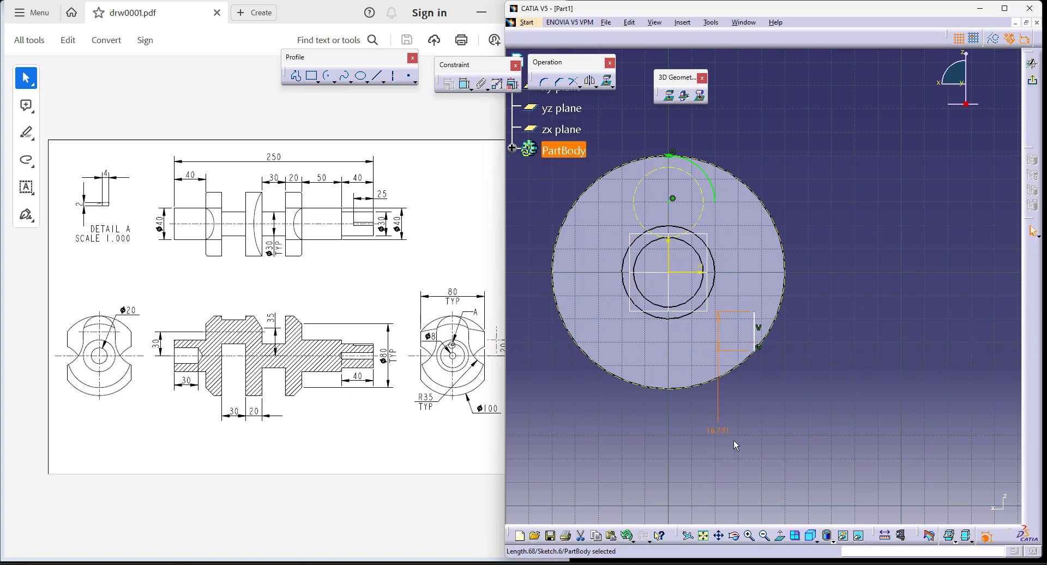
pyautogui.press('Delete')
# - Dimension the distance between the vertical sketch axis and the short vertical line and set it to 40 mm
pyautogui.click(464, 83)
pyautogui.click(676, 265)
pyautogui.click(755, 333)
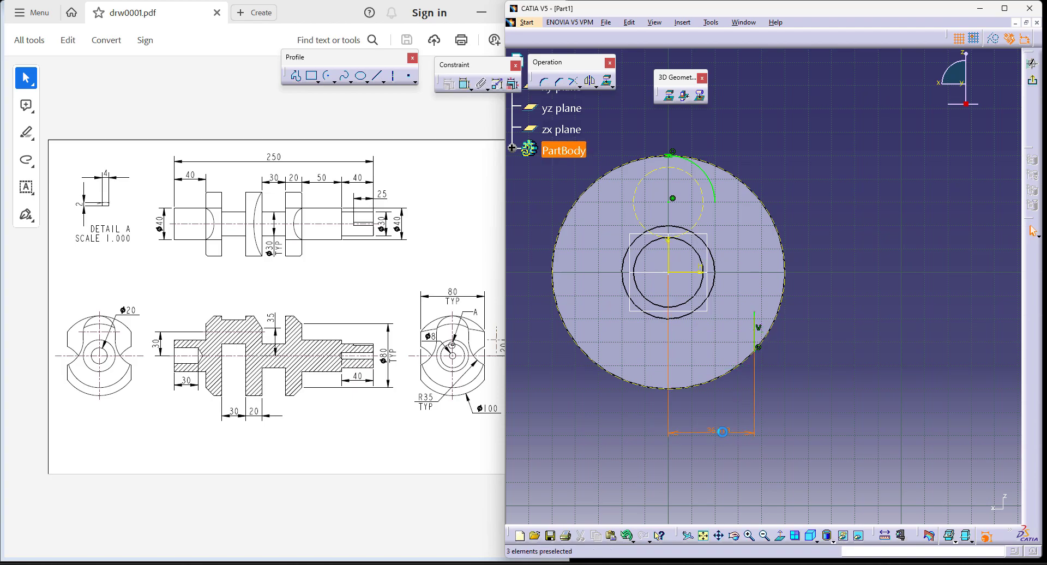
pyautogui.doubleClick(730, 434)
pyautogui.press('Return')
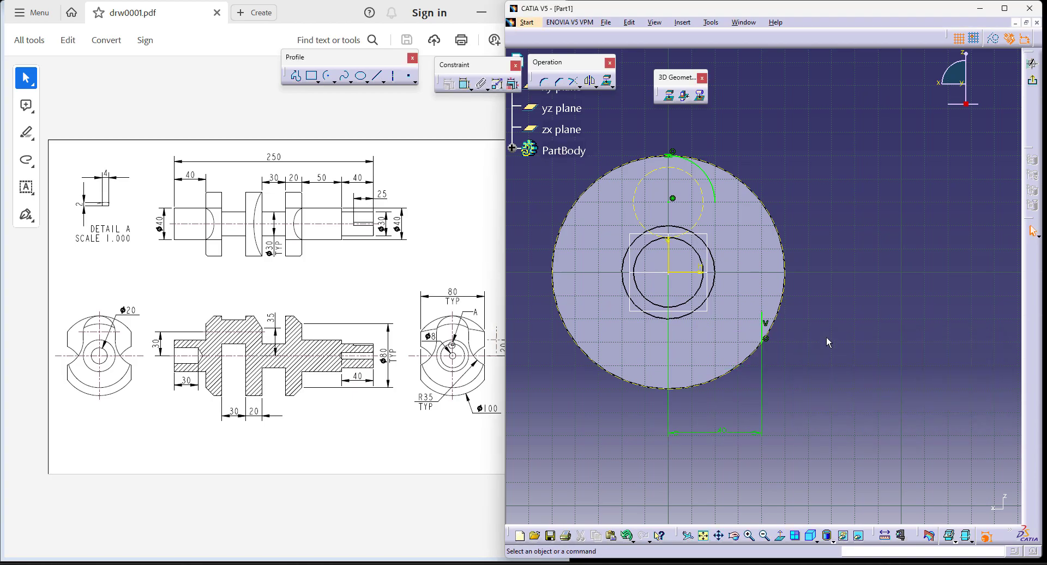
# - Sketch a three-point arc of about 47 mm radius from the short vertical line's upper end towards the quarter arc, bulging inward
pyautogui.moveTo(835, 254); pyautogui.dragTo(833, 283, button='middle')
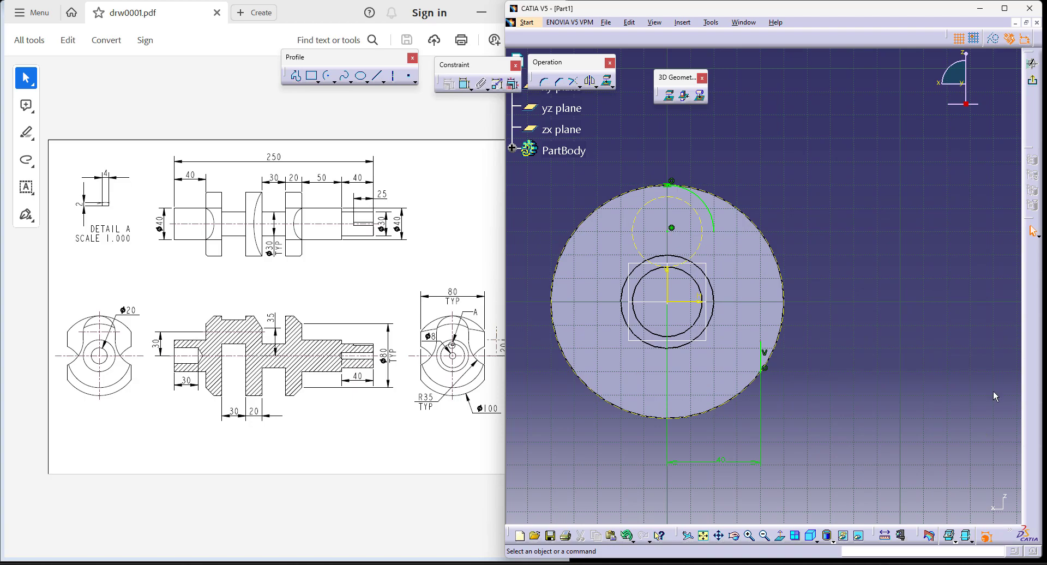
pyautogui.click(333, 81)
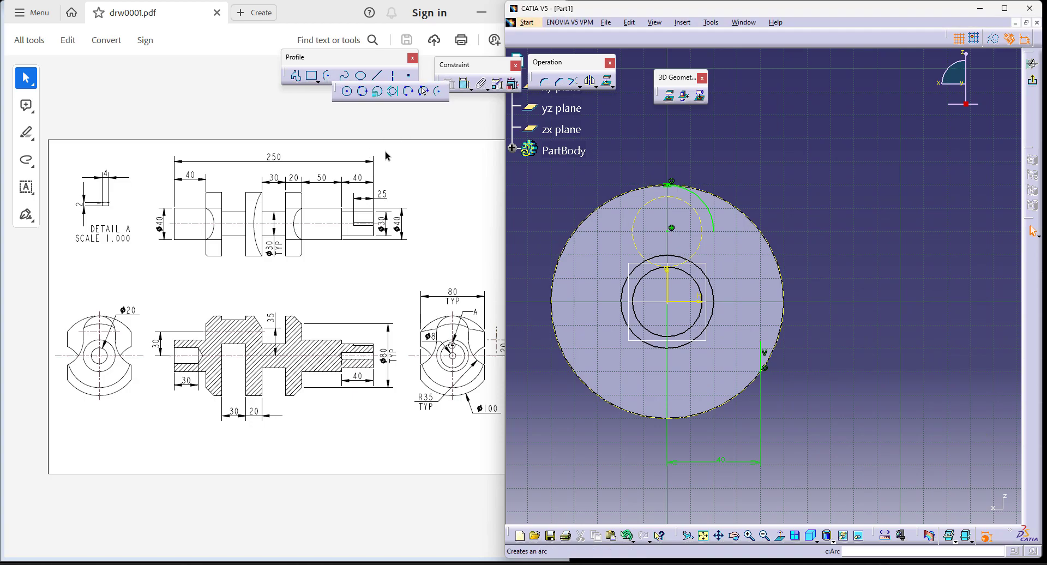
pyautogui.click(420, 94)
pyautogui.click(765, 344)
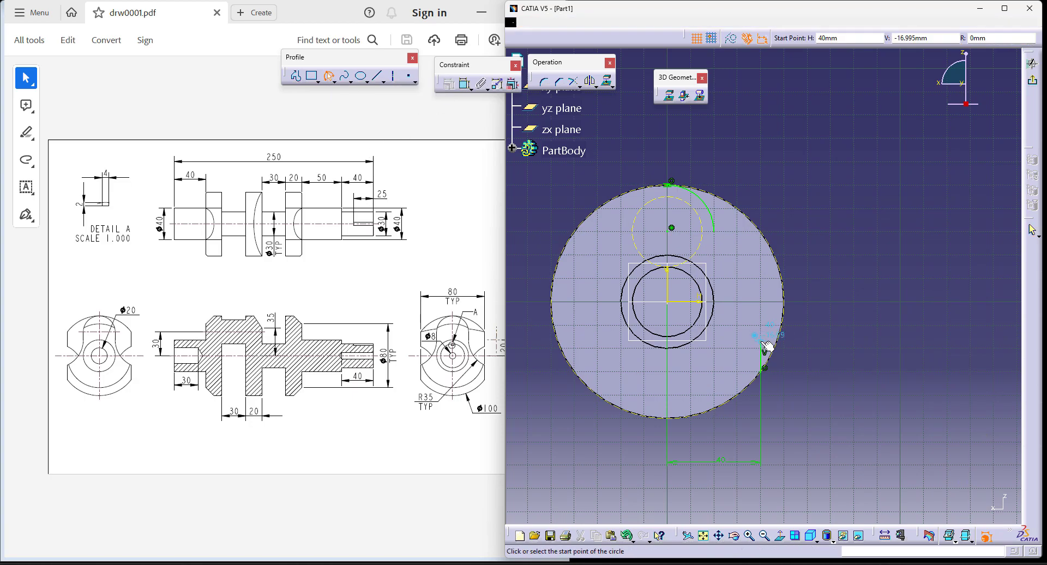
pyautogui.click(727, 291)
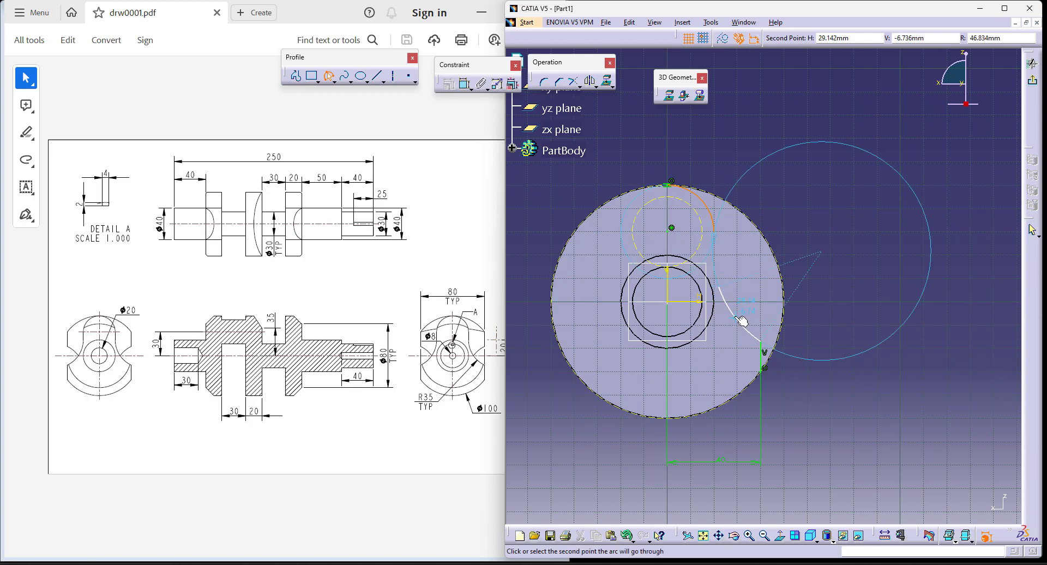
pyautogui.click(736, 320)
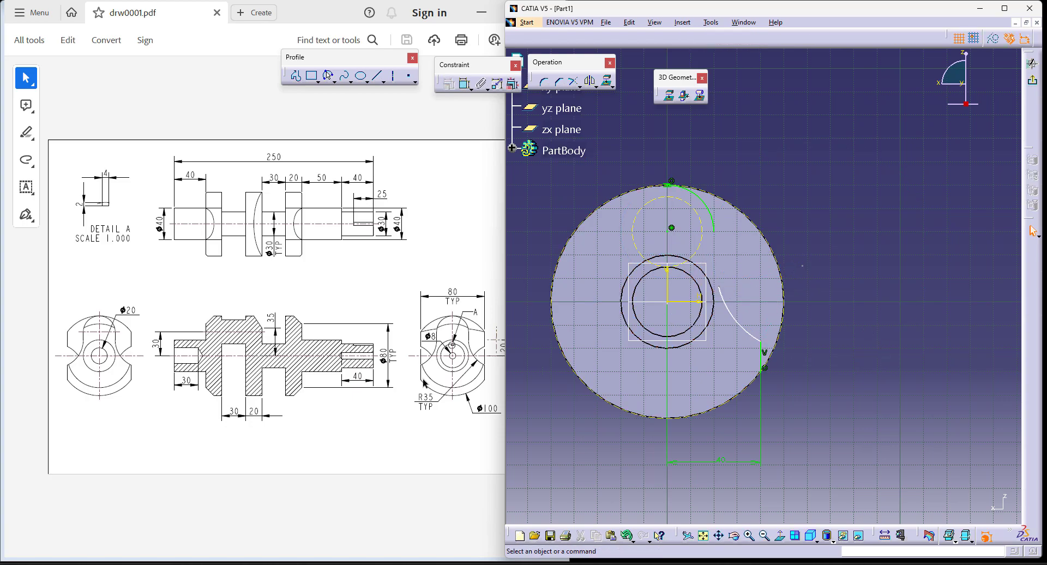
# - Dimension the new arc's centre height above the horizontal sketch axis and set it to 20 mm
pyautogui.click(496, 351)
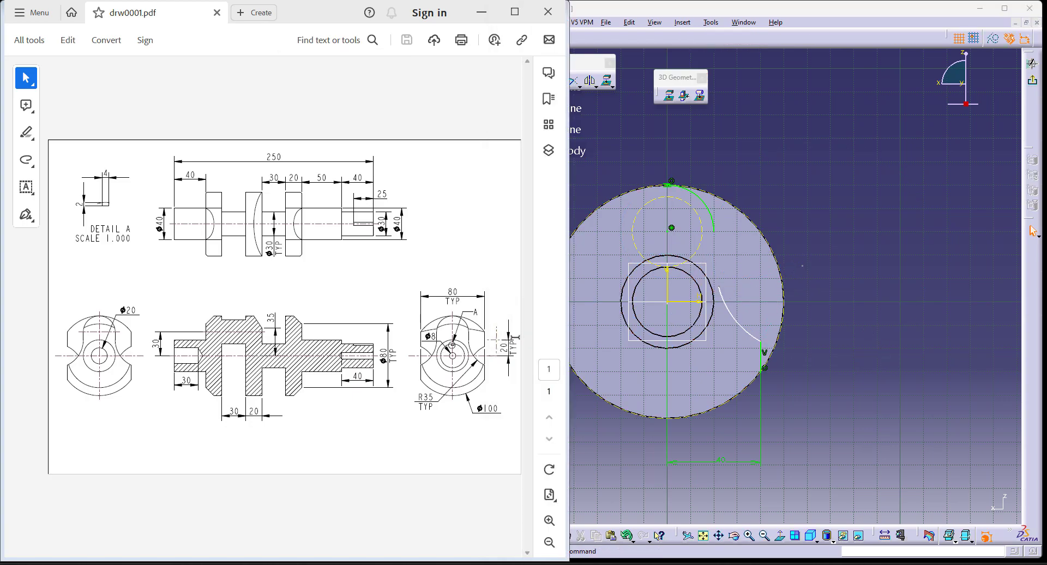
pyautogui.click(645, 363)
pyautogui.click(465, 83)
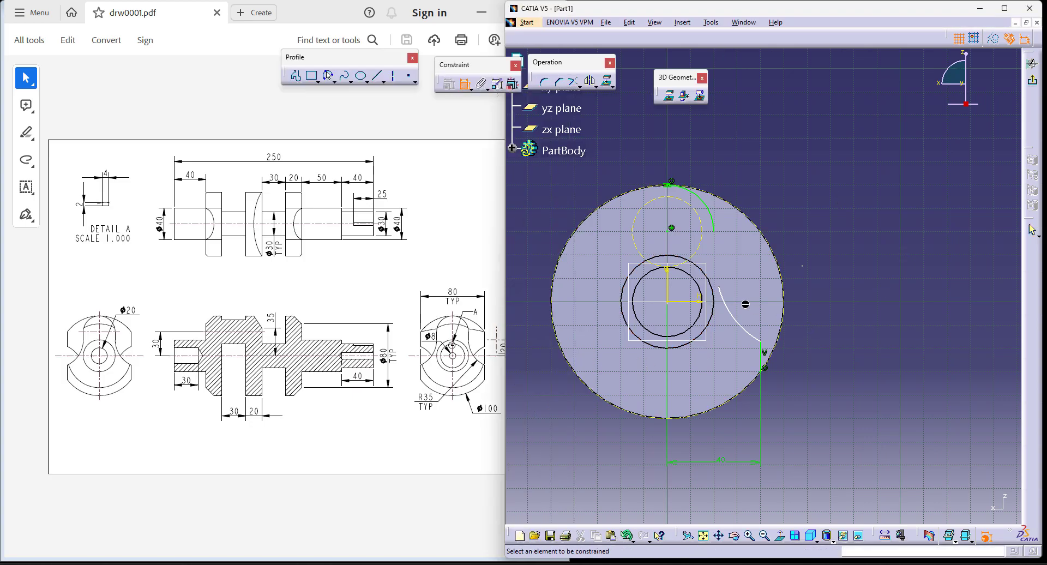
pyautogui.click(803, 266)
pyautogui.click(855, 292)
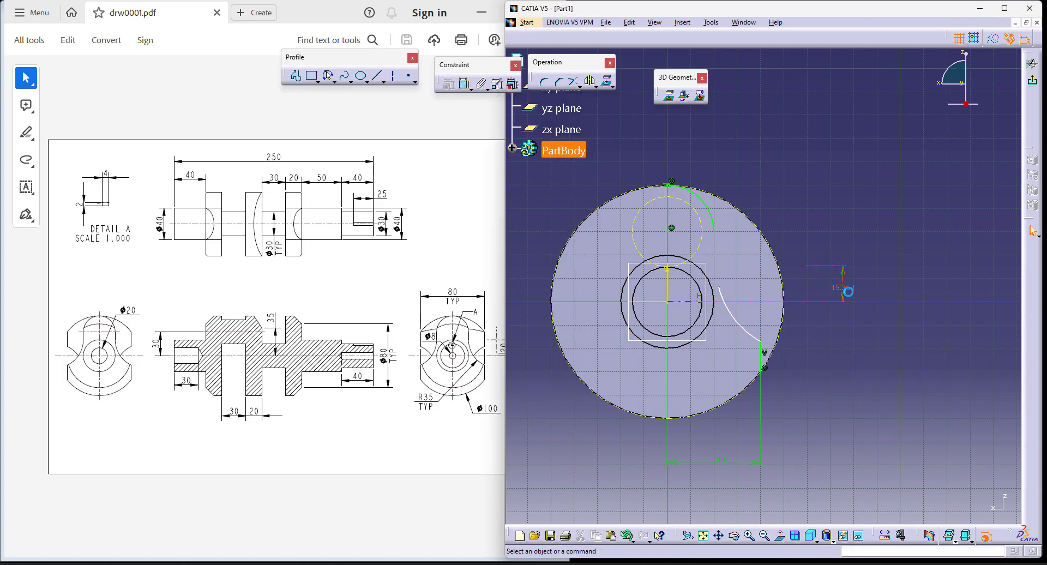
pyautogui.doubleClick(846, 287)
pyautogui.write('20')
pyautogui.press('Return')
# - Dimension the lower arc's radius and set it to 35 mm
pyautogui.click(467, 85)
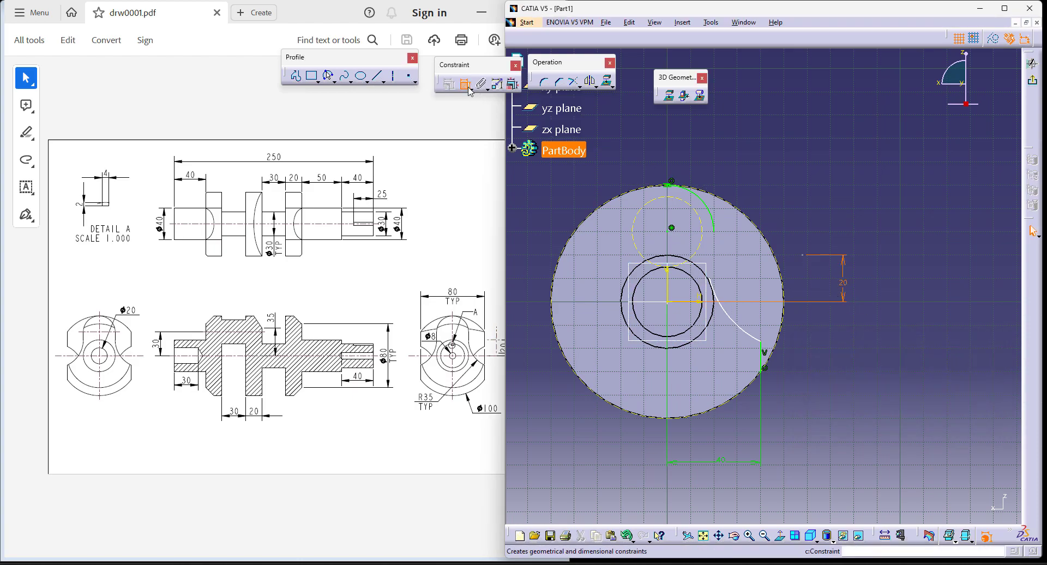
pyautogui.click(737, 328)
pyautogui.doubleClick(719, 343)
pyautogui.write('35')
pyautogui.press('Return')
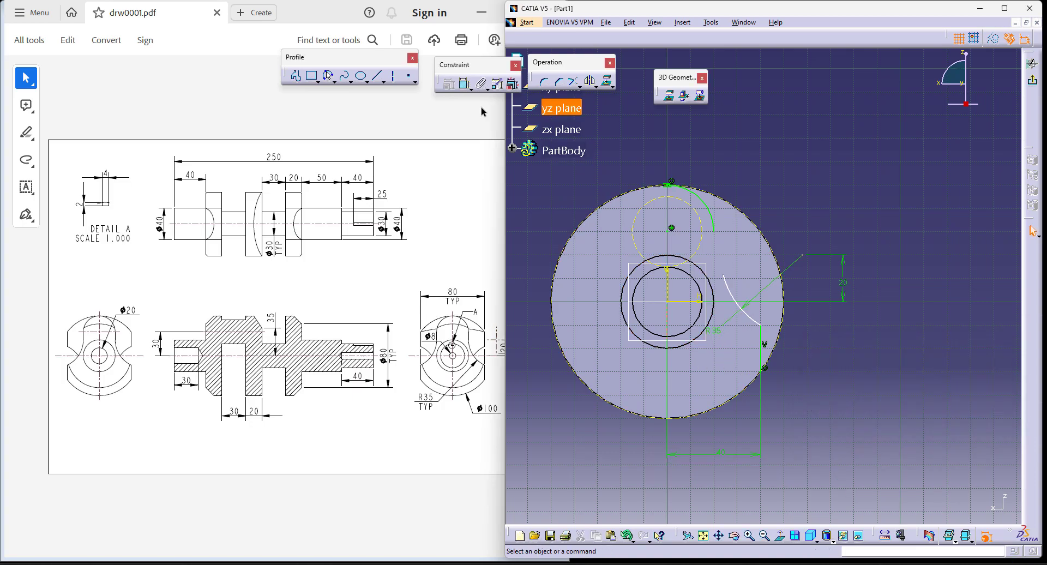
# - Sketch a straight line joining the quarter arc's lower end to the upper end of the 35 mm arc
pyautogui.click(378, 76)
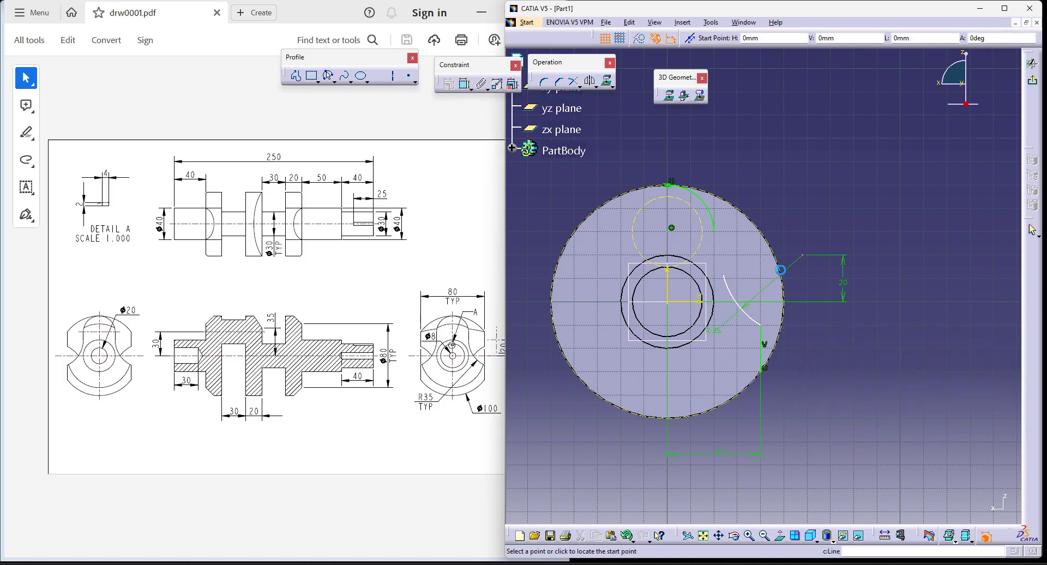
pyautogui.click(720, 235)
pyautogui.click(737, 299)
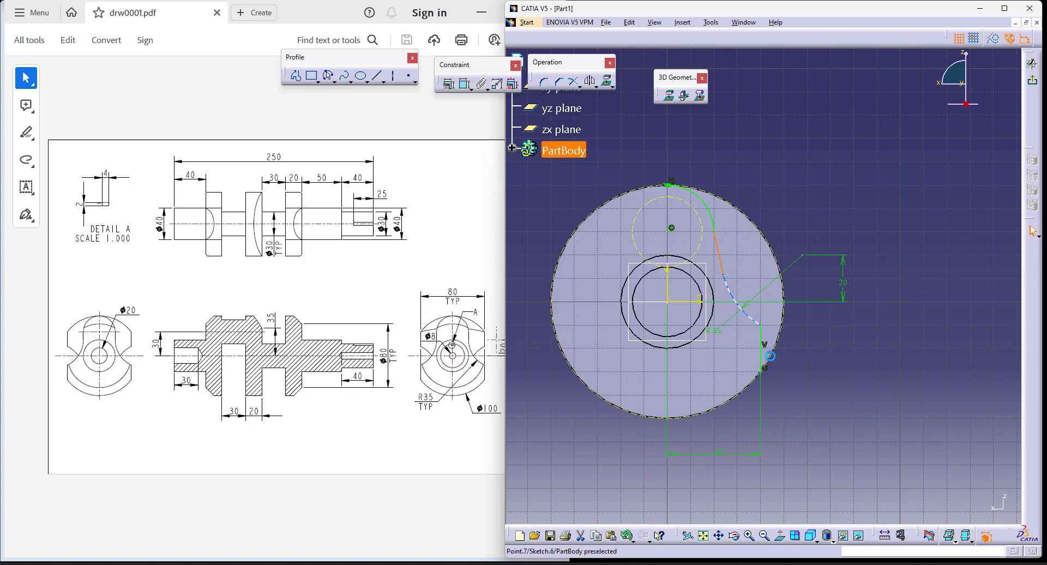
# - Constrain the connecting line tangent to the quarter arc and to the 35 mm arc
pyautogui.click(465, 83)
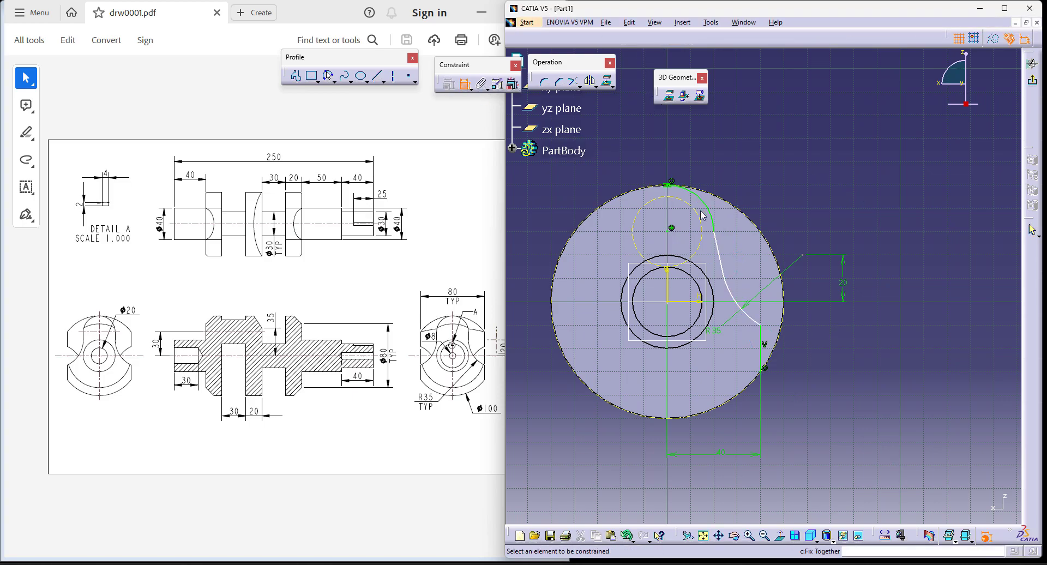
pyautogui.rightClick(741, 168)
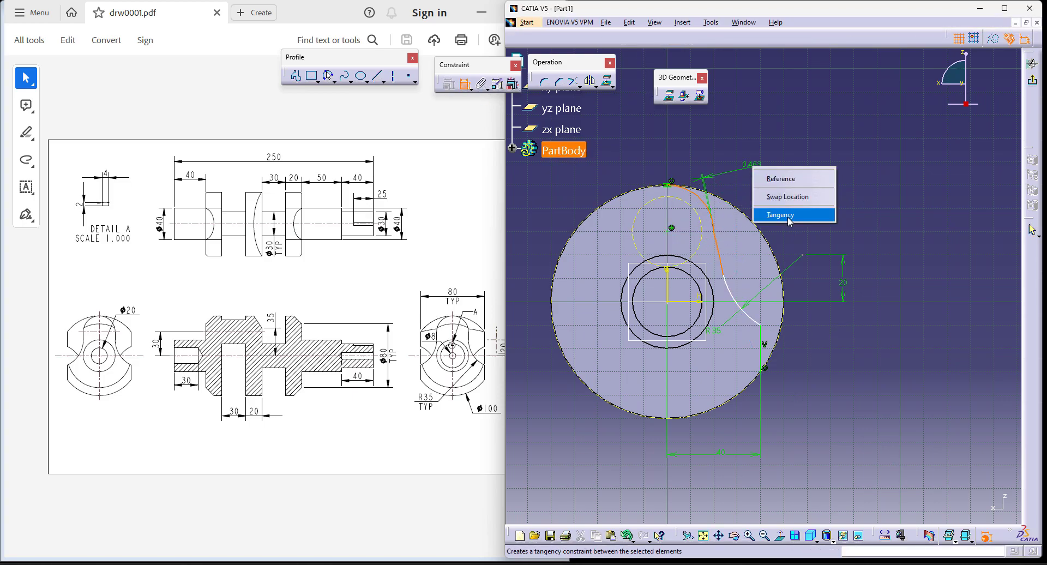
pyautogui.click(788, 217)
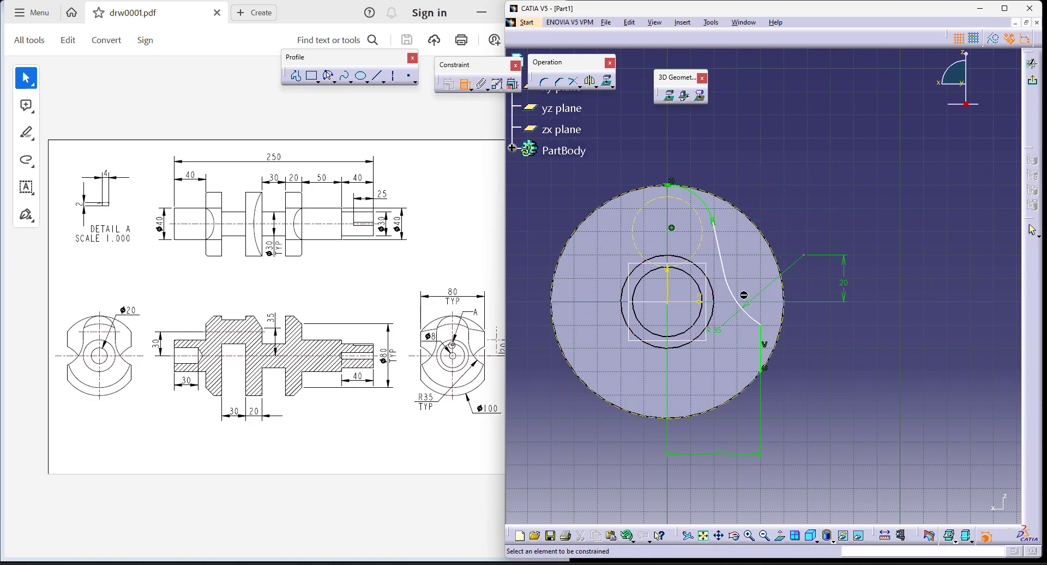
pyautogui.rightClick(781, 194)
pyautogui.click(802, 233)
# - Constrain the connecting line to be vertical and delete the tangency between it and the 35 mm arc
pyautogui.rightClick(716, 247)
pyautogui.moveTo(787, 414)
pyautogui.click(842, 457)
pyautogui.click(853, 387)
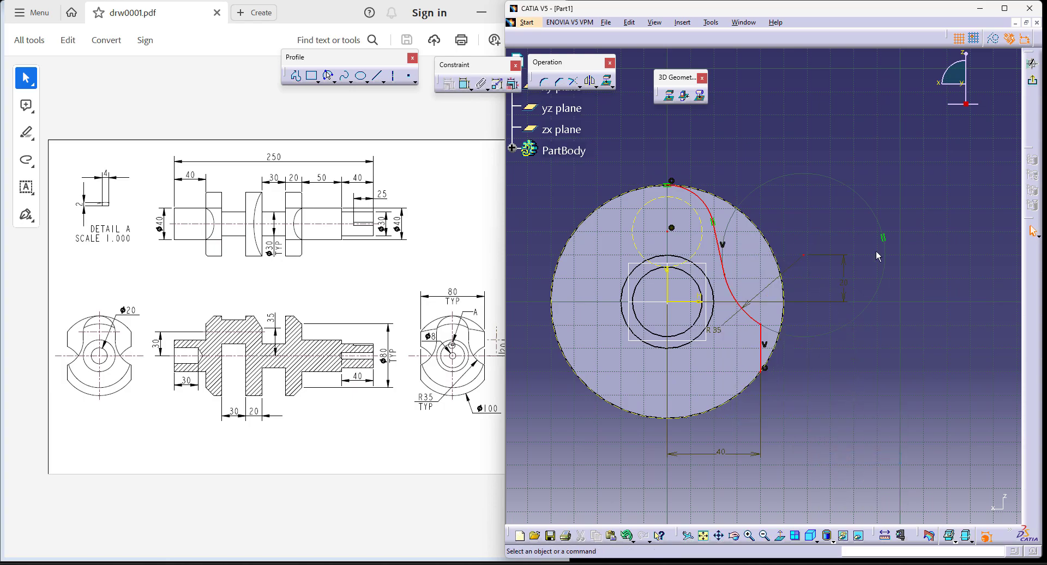
pyautogui.press('Delete')
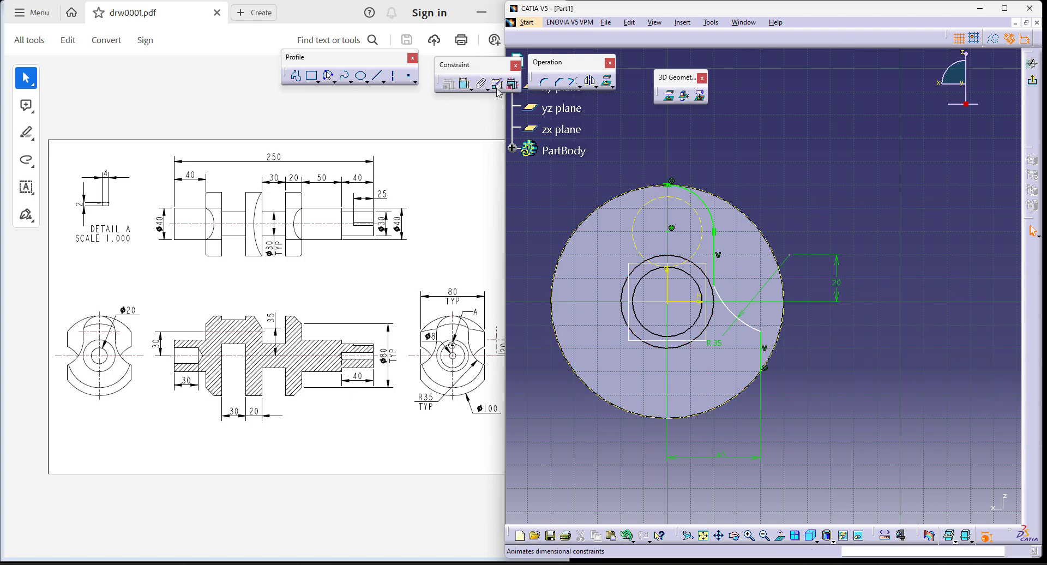
# - Reapply tangency between the vertical connecting line and the 35 mm arc
pyautogui.click(713, 271)
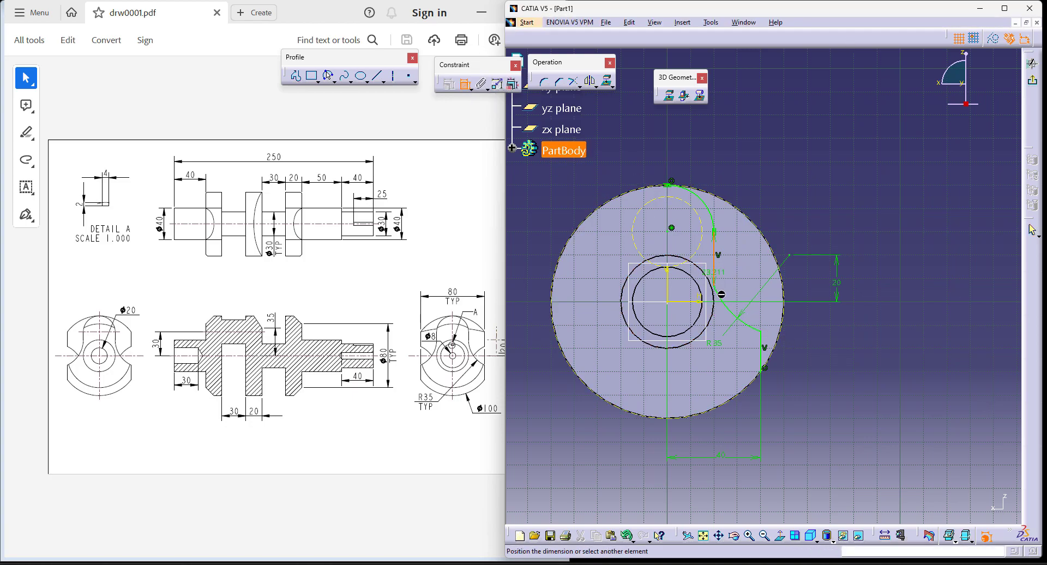
pyautogui.rightClick(741, 303)
pyautogui.click(777, 338)
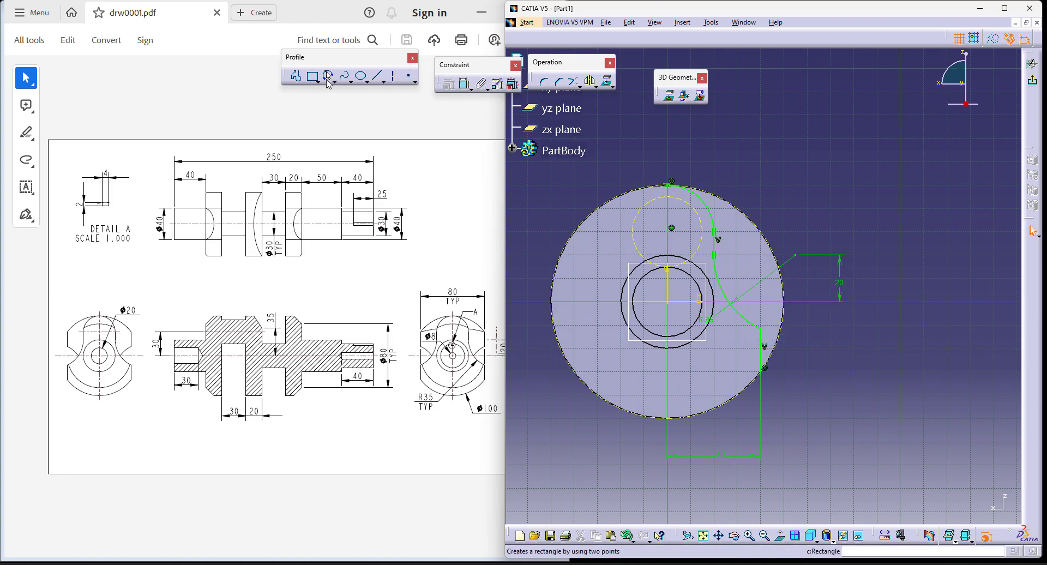
# - Close the profile with a 50 mm radius arc centred on the origin, from the disc's topmost point to the short line's lower end, and finish the sketch
pyautogui.click(334, 81)
pyautogui.click(439, 89)
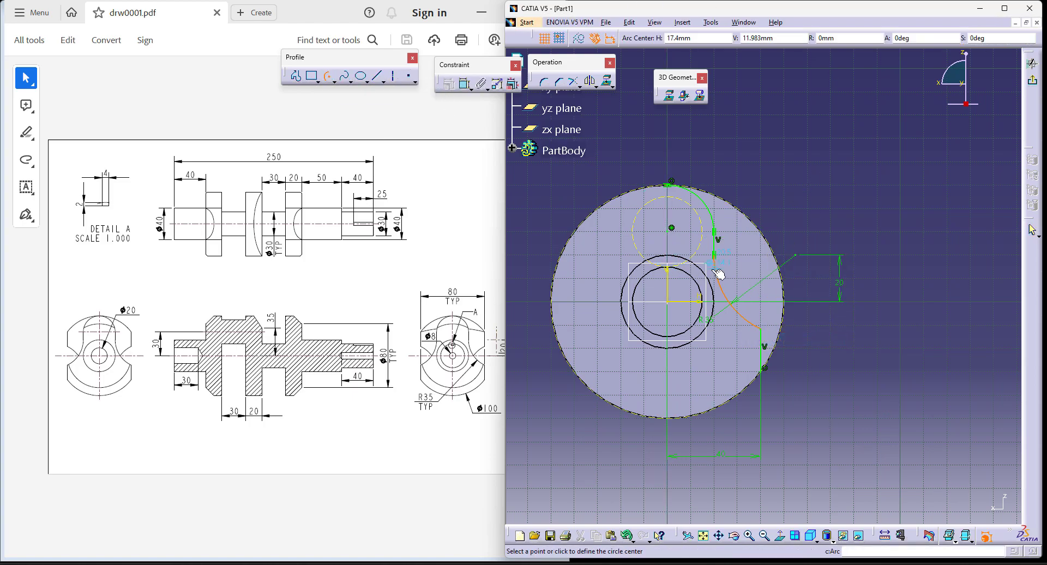
pyautogui.click(671, 304)
pyautogui.click(668, 185)
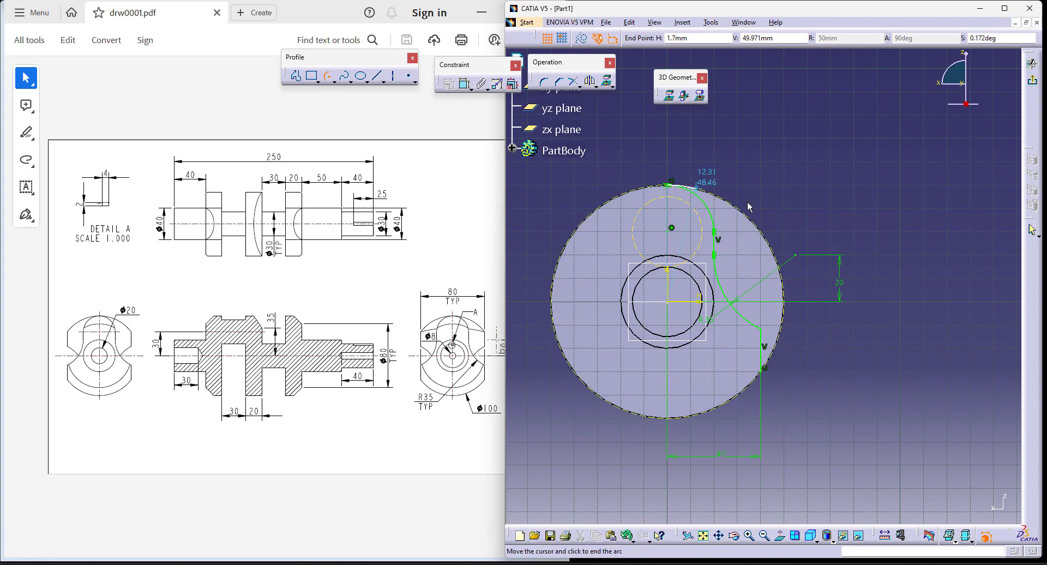
pyautogui.click(764, 369)
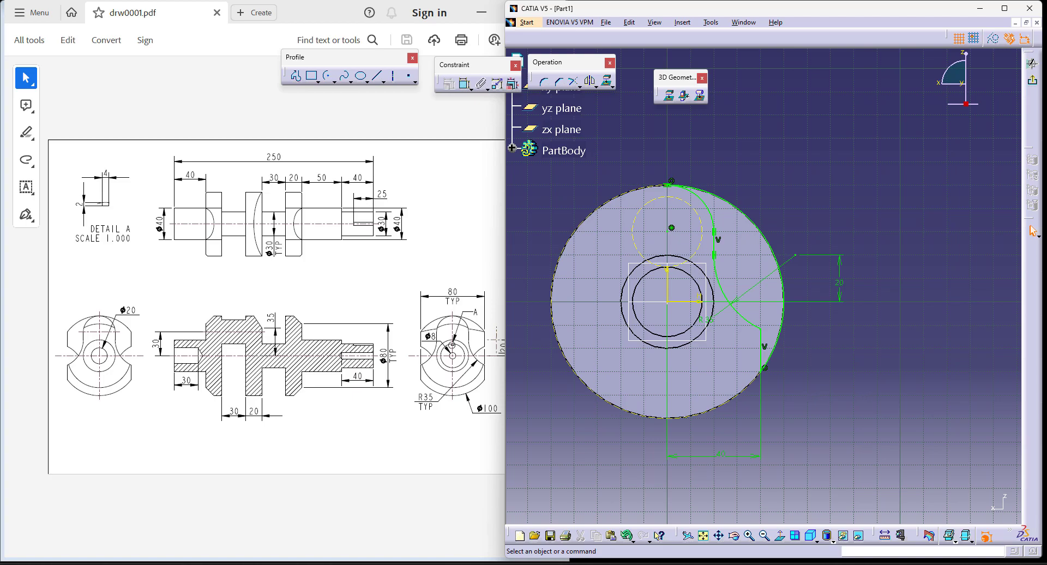
pyautogui.click(1031, 81)
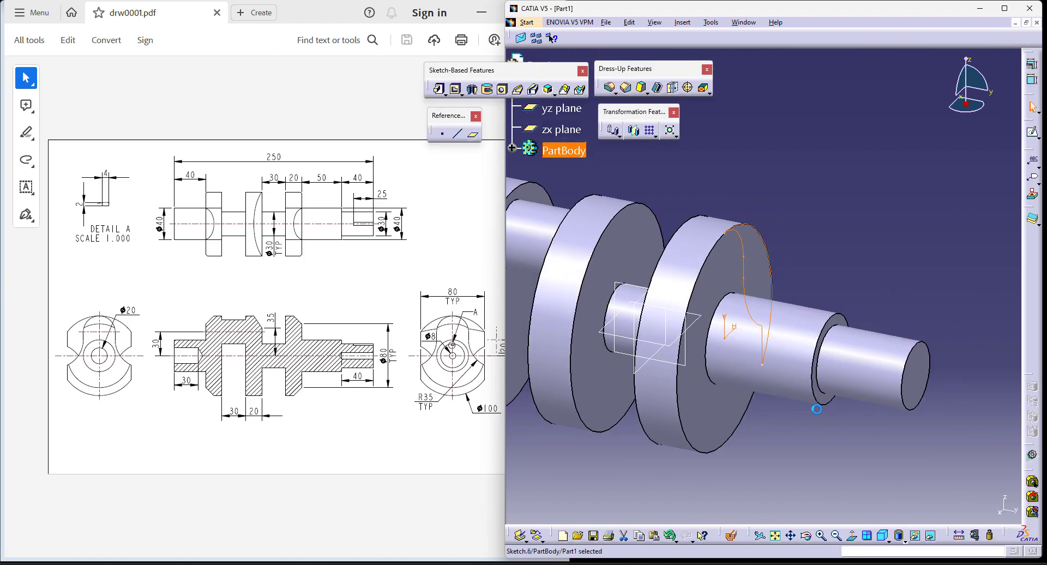
# - Cut the contoured profile through the end disc with a Pocket limited up to next
pyautogui.click(455, 89)
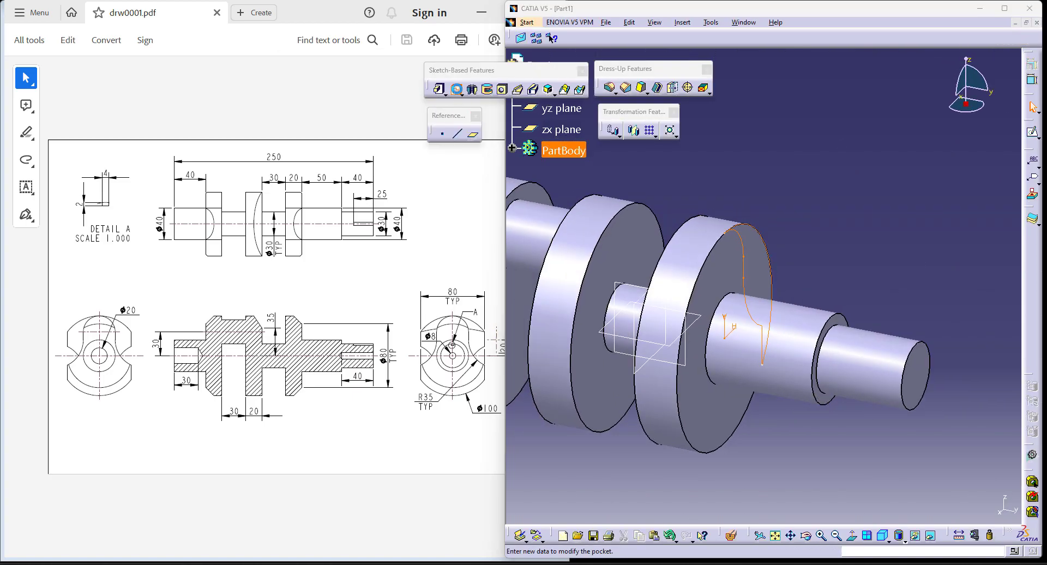
pyautogui.click(905, 277)
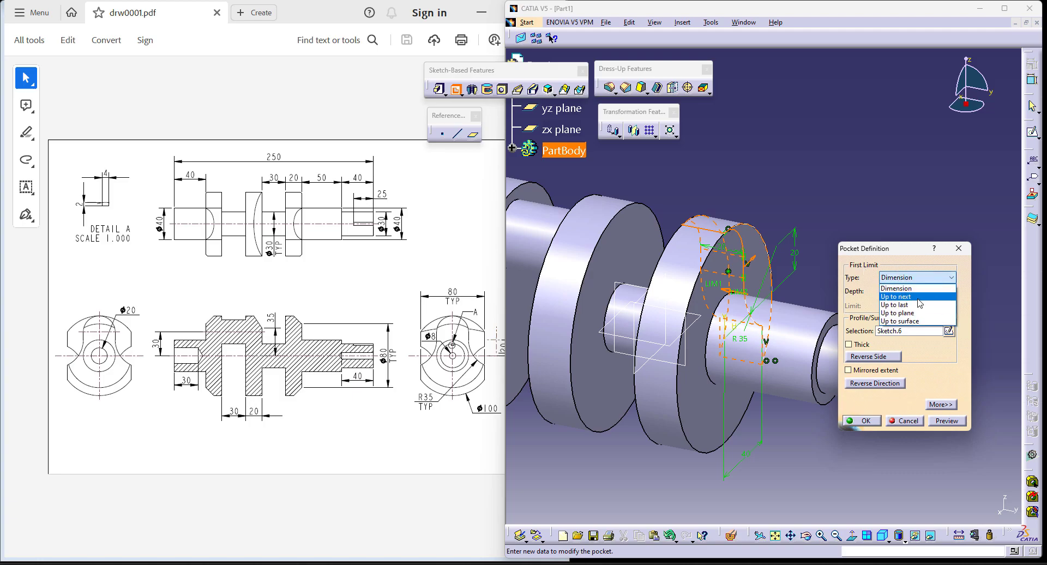
pyautogui.click(906, 292)
pyautogui.click(865, 421)
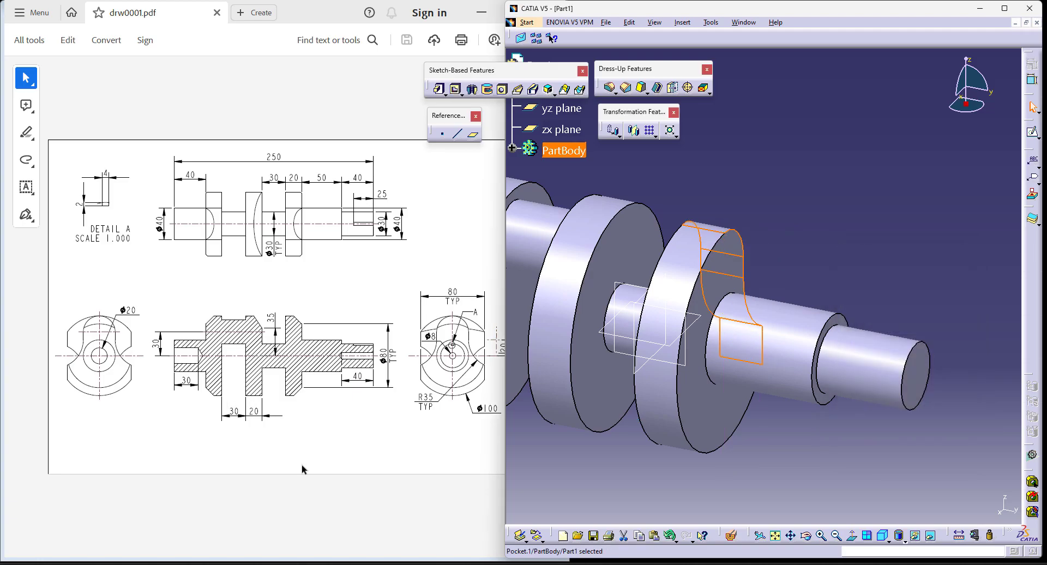
# - Mirror the contour pocket about the yz plane to cut the disc's opposite side
pyautogui.click(395, 408)
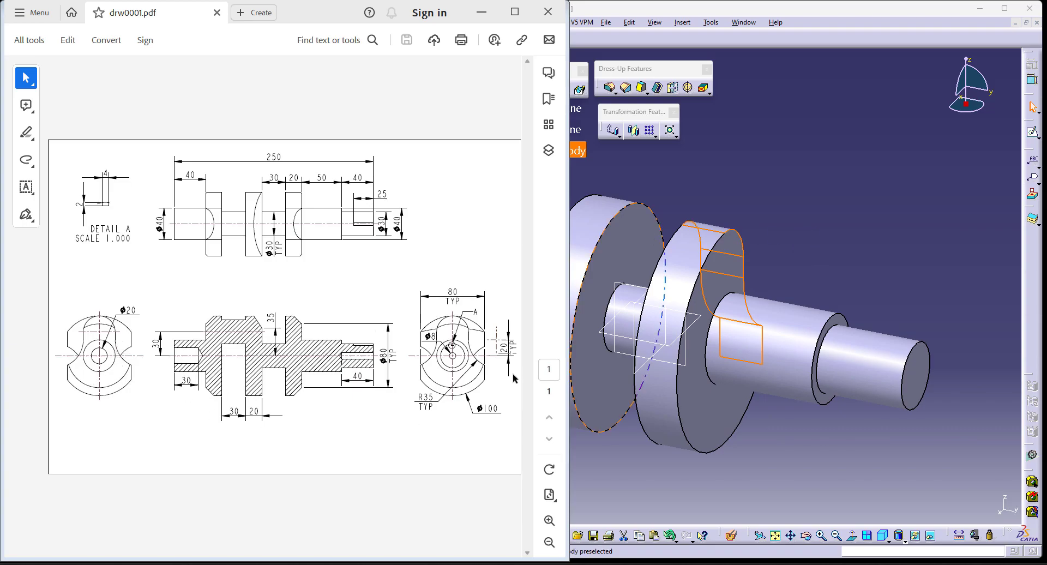
pyautogui.click(773, 475)
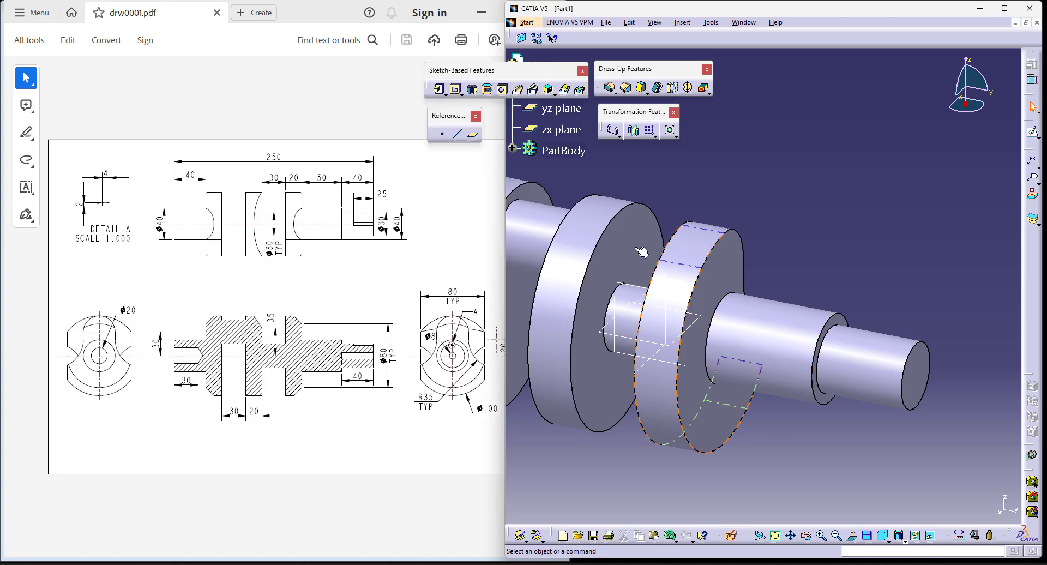
pyautogui.click(577, 384)
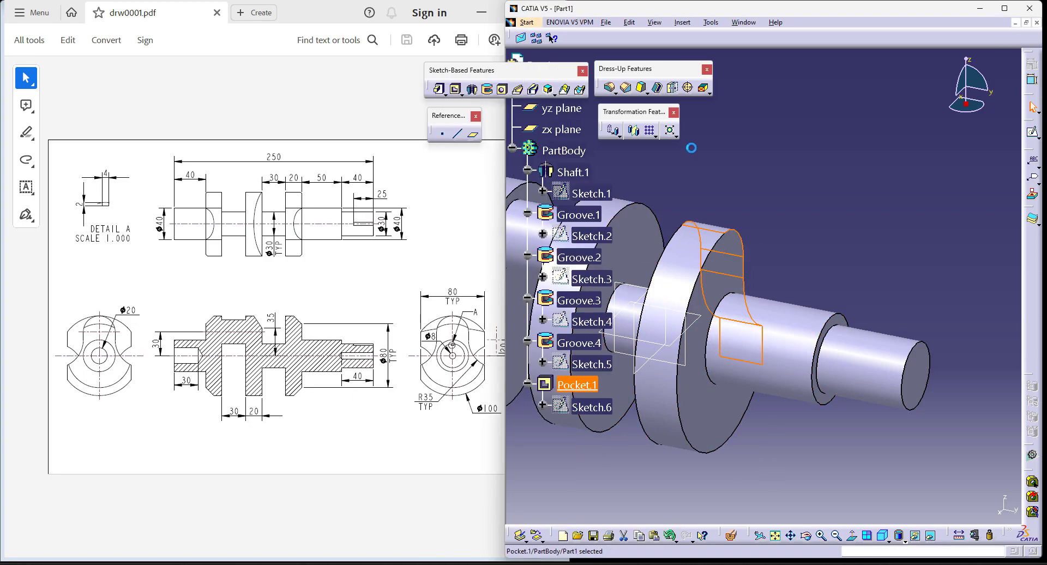
pyautogui.click(634, 131)
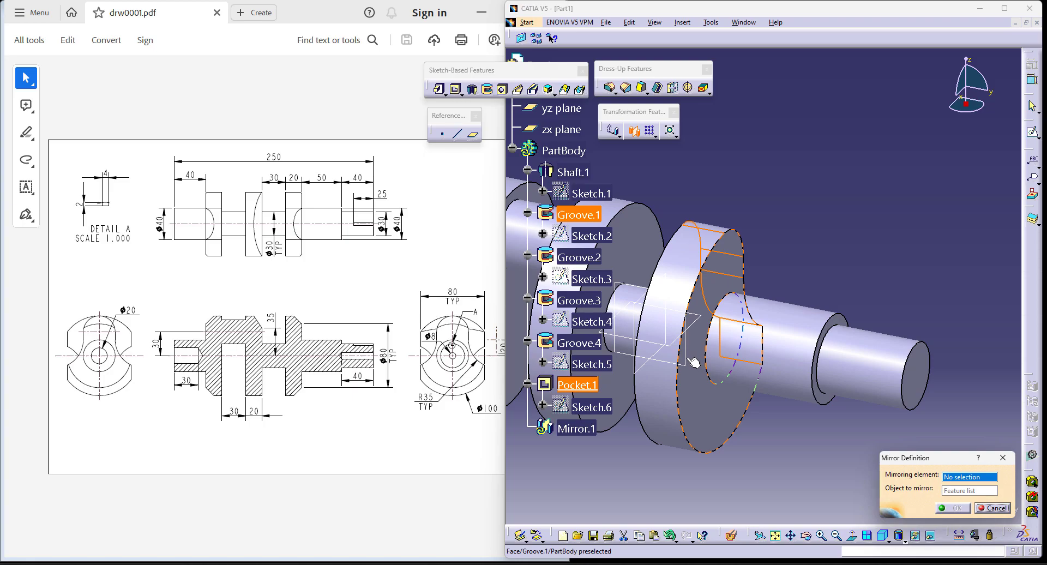
pyautogui.click(562, 108)
pyautogui.click(952, 508)
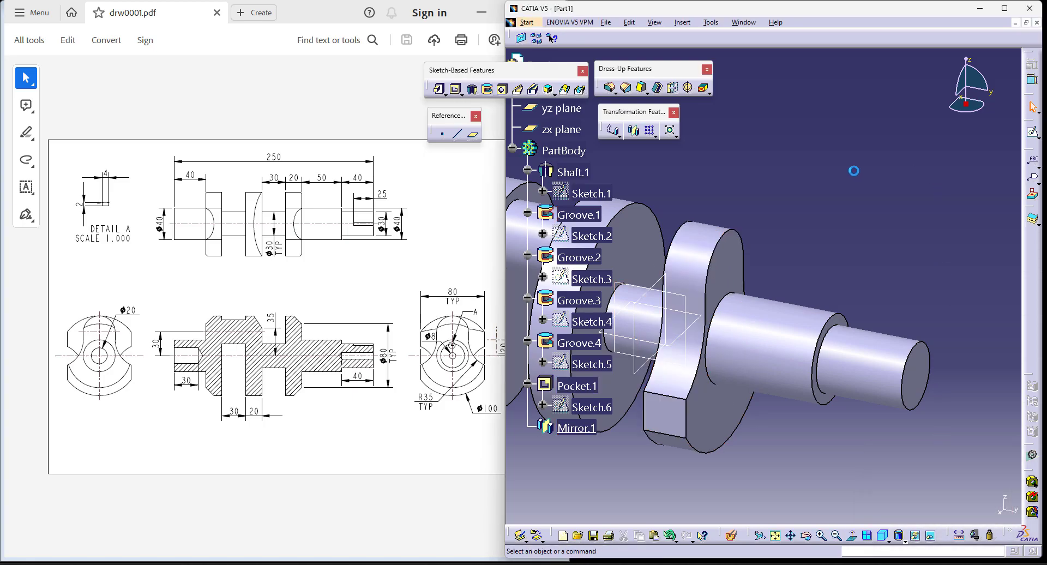
# - Open a sketch on the middle disc's face that faces the contoured end web
pyautogui.click(775, 535)
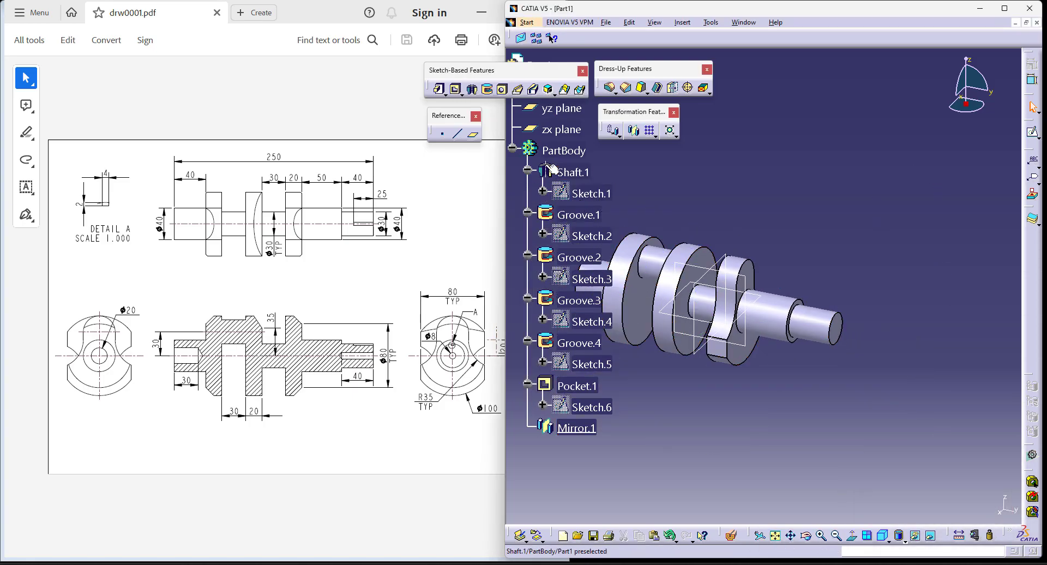
pyautogui.click(512, 148)
pyautogui.moveTo(849, 411); pyautogui.dragTo(788, 413, button='middle')
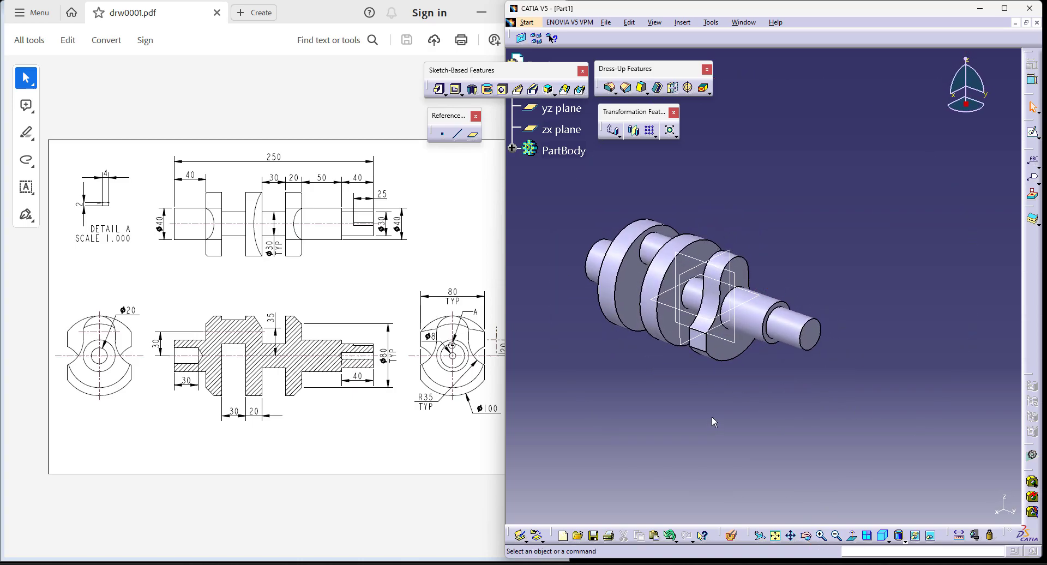
pyautogui.keyDown('ctrl'); pyautogui.moveTo(712, 417); pyautogui.dragTo(712, 383, button='middle'); pyautogui.keyUp('ctrl')
pyautogui.click(617, 341)
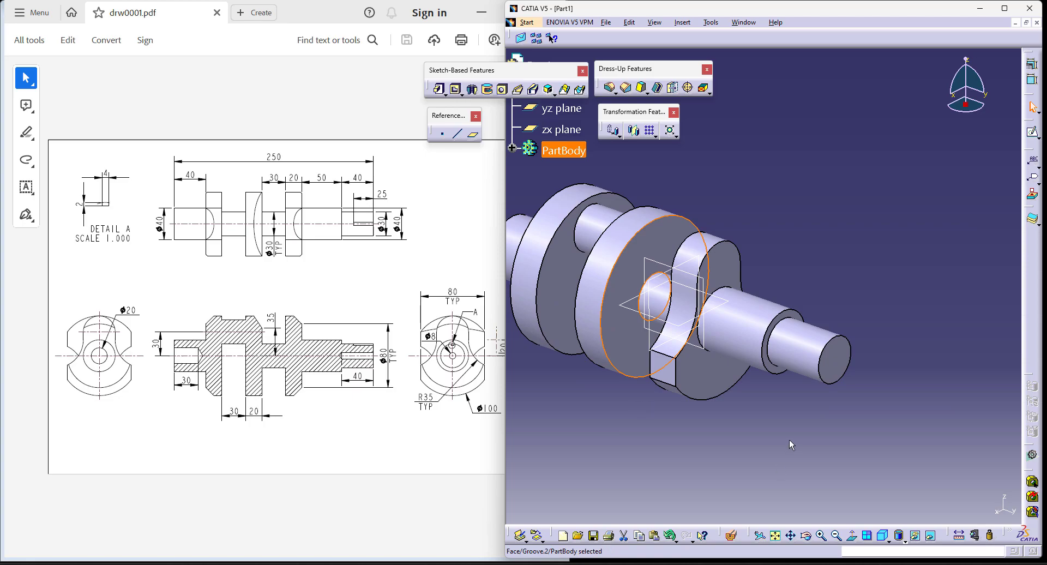
pyautogui.click(1033, 132)
pyautogui.moveTo(749, 188); pyautogui.dragTo(827, 237, button='middle')
pyautogui.keyDown('ctrl'); pyautogui.moveTo(811, 413); pyautogui.dragTo(818, 365, button='middle'); pyautogui.keyUp('ctrl')
pyautogui.moveTo(840, 318); pyautogui.dragTo(886, 313, button='middle')
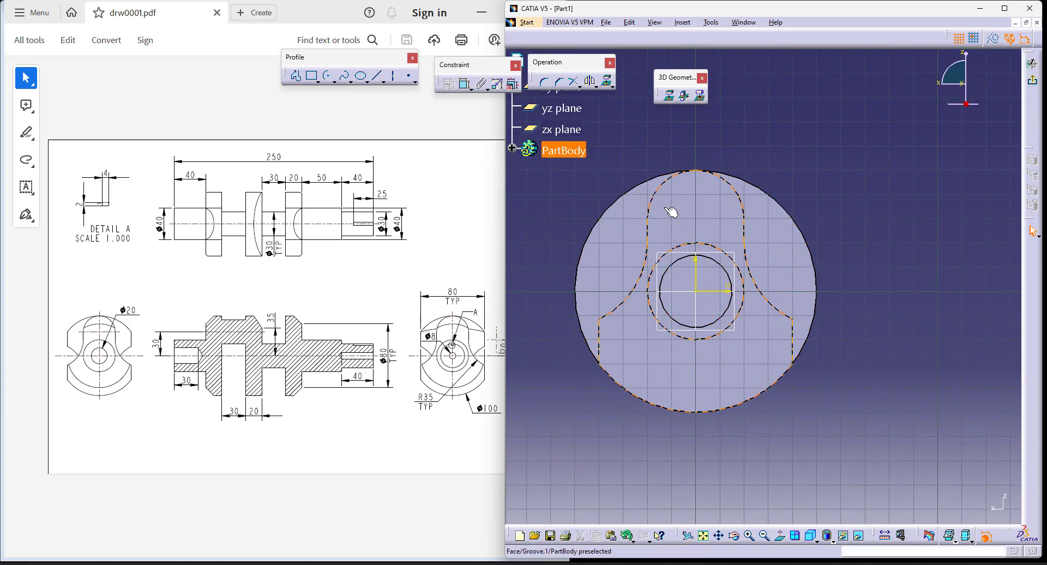
# - Project the middle disc's circular outer edge into the sketch as construction geometry
pyautogui.click(327, 76)
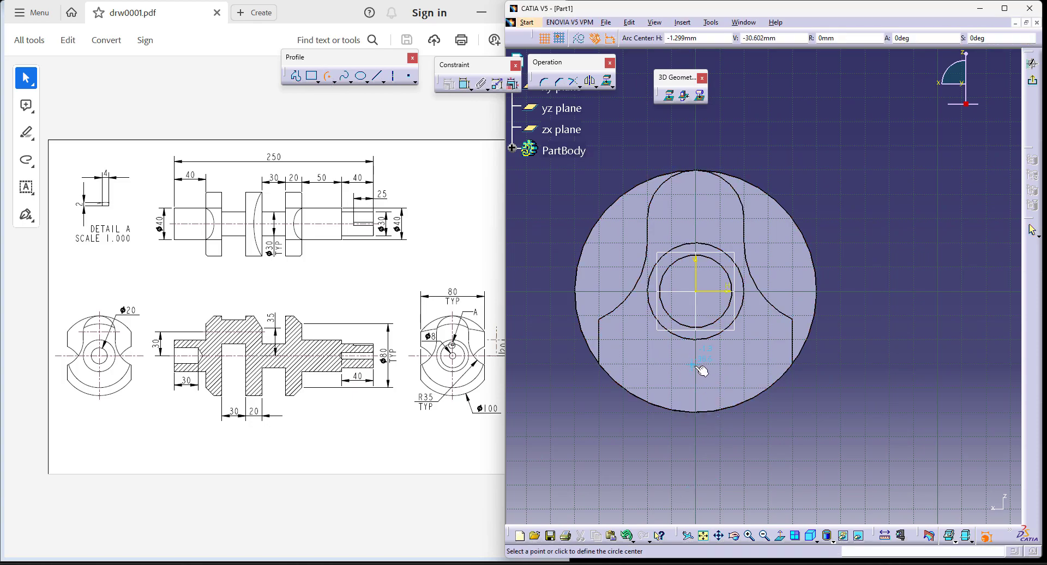
pyautogui.press('Escape')
pyautogui.click(820, 319)
pyautogui.click(669, 97)
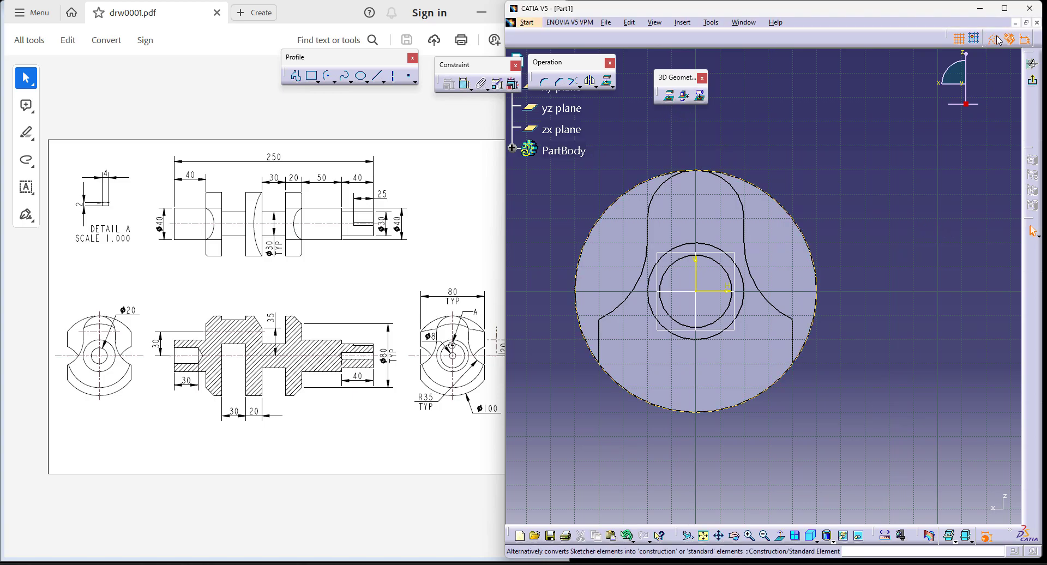
# - Draw an arc of about 17 mm radius centred on the vertical axis below the origin, starting at the disc's lowest point
pyautogui.click(330, 77)
pyautogui.click(696, 373)
pyautogui.click(697, 412)
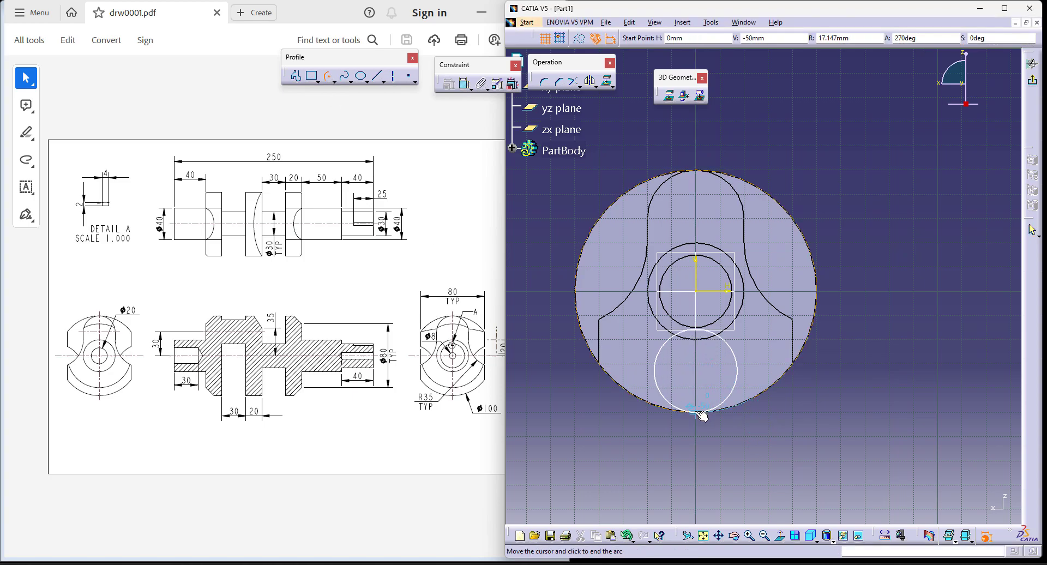
pyautogui.click(778, 374)
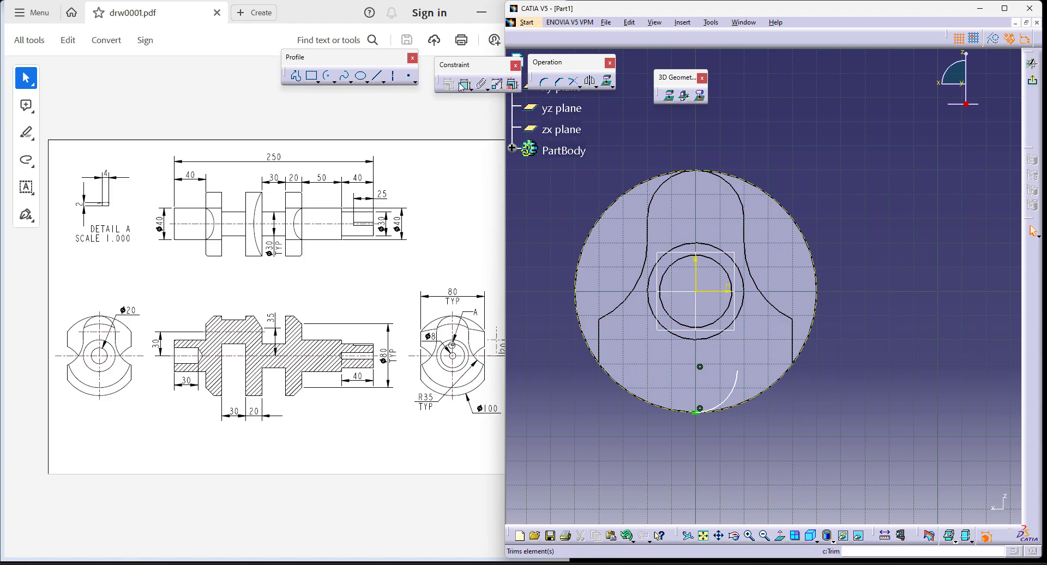
# - Dimension the lower arc's centre 30 mm below the horizontal axis
pyautogui.click(717, 292)
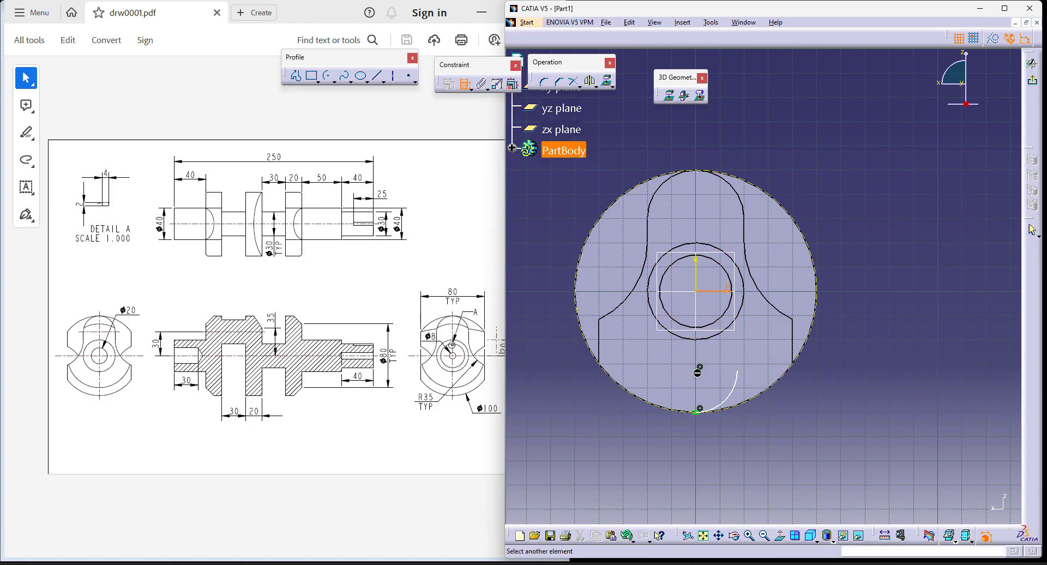
pyautogui.click(701, 367)
pyautogui.click(894, 321)
pyautogui.doubleClick(900, 321)
pyautogui.write('30')
pyautogui.press('Return')
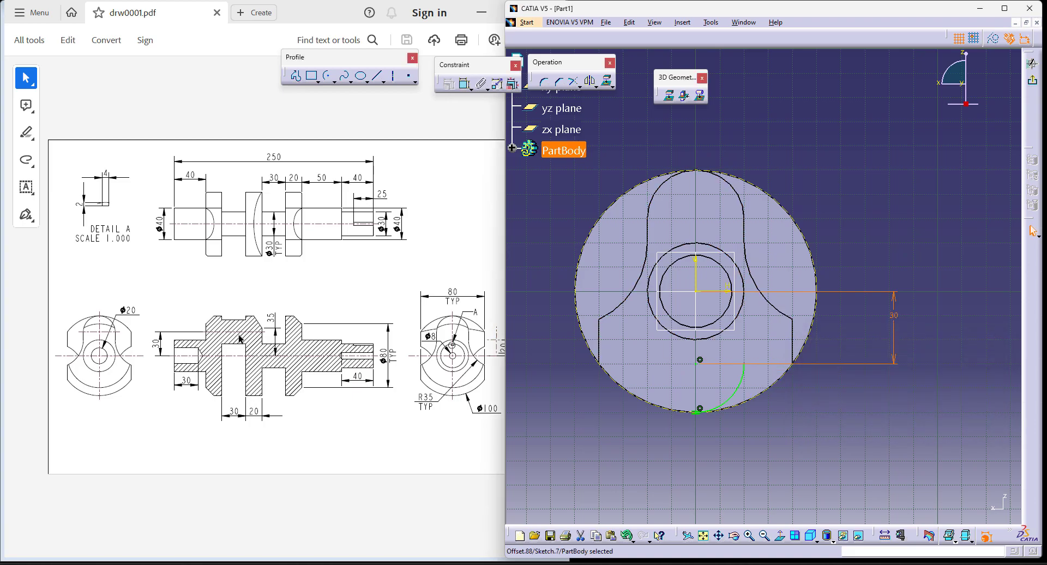
pyautogui.click(813, 432)
# - Sketch a vertical line about 16 mm long downwards from the projected circle's upper part, on the positive horizontal side
pyautogui.moveTo(849, 392); pyautogui.dragTo(839, 421, button='middle')
pyautogui.click(296, 77)
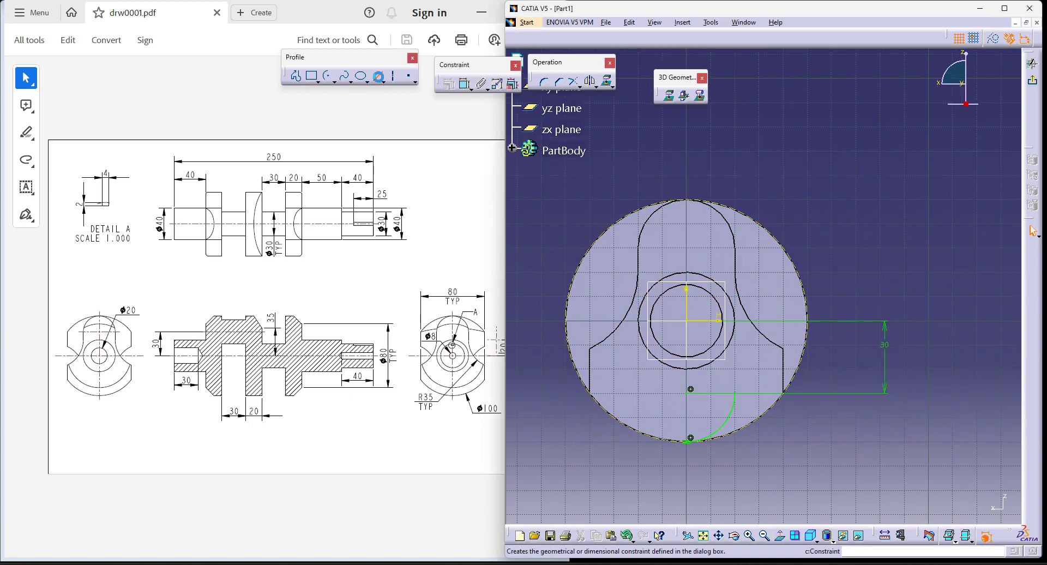
pyautogui.click(750, 219)
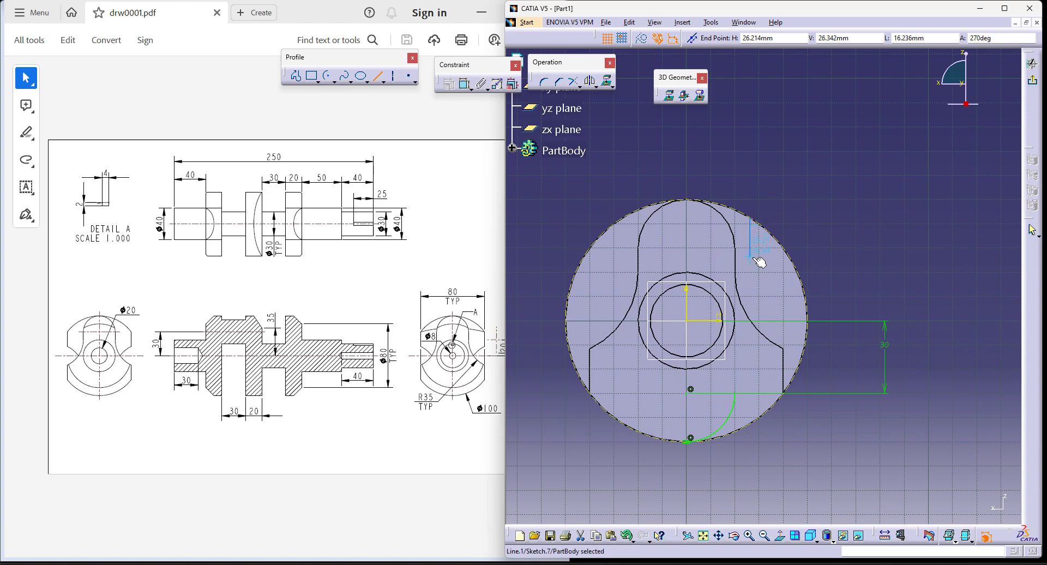
pyautogui.doubleClick(760, 262)
# - Set the vertical line 40 mm from the vertical axis and stretch its lower end further down
pyautogui.click(465, 87)
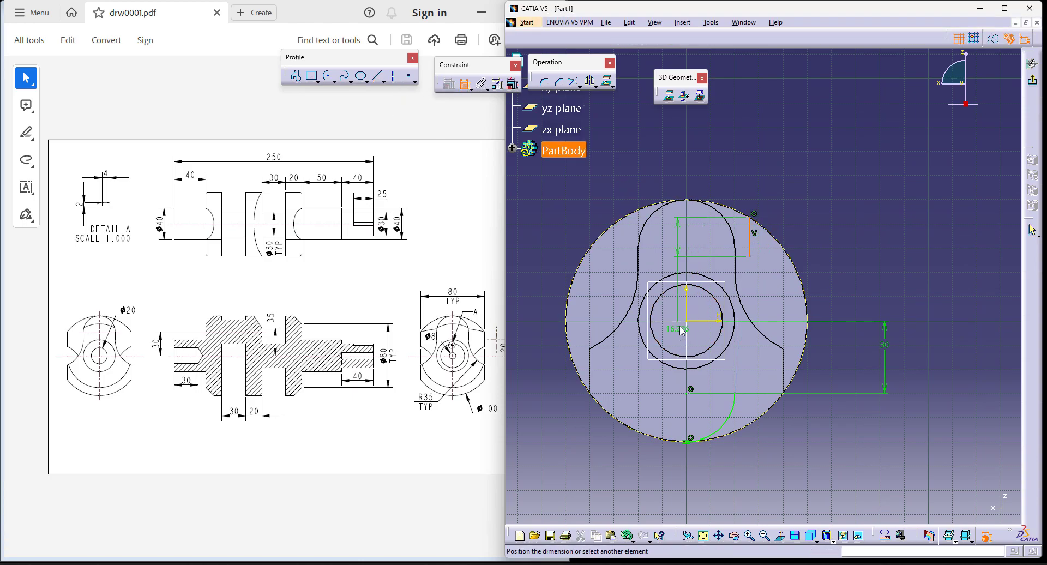
pyautogui.click(687, 303)
pyautogui.click(725, 164)
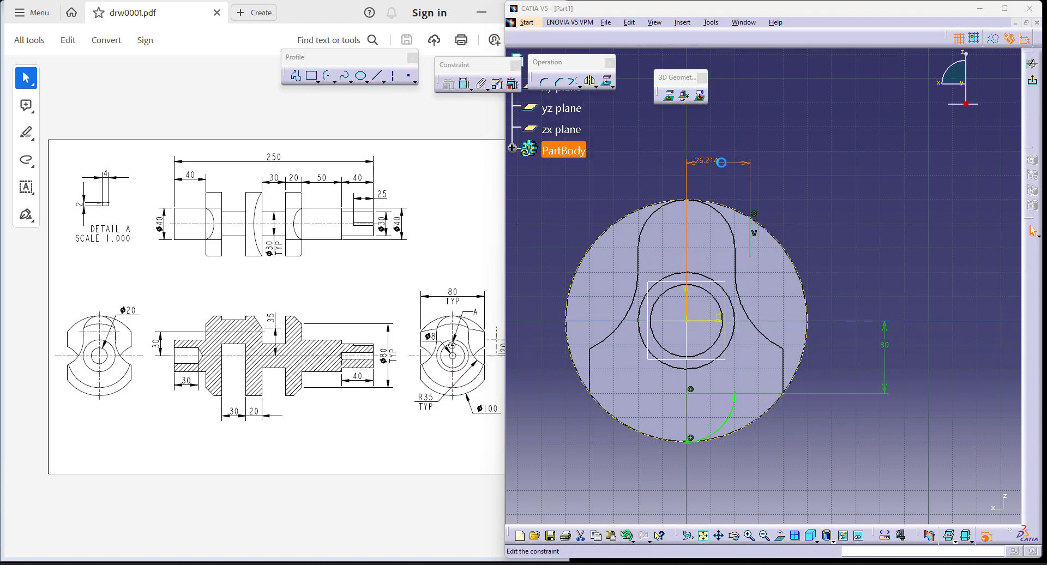
pyautogui.doubleClick(707, 160)
pyautogui.write('40')
pyautogui.press('Return')
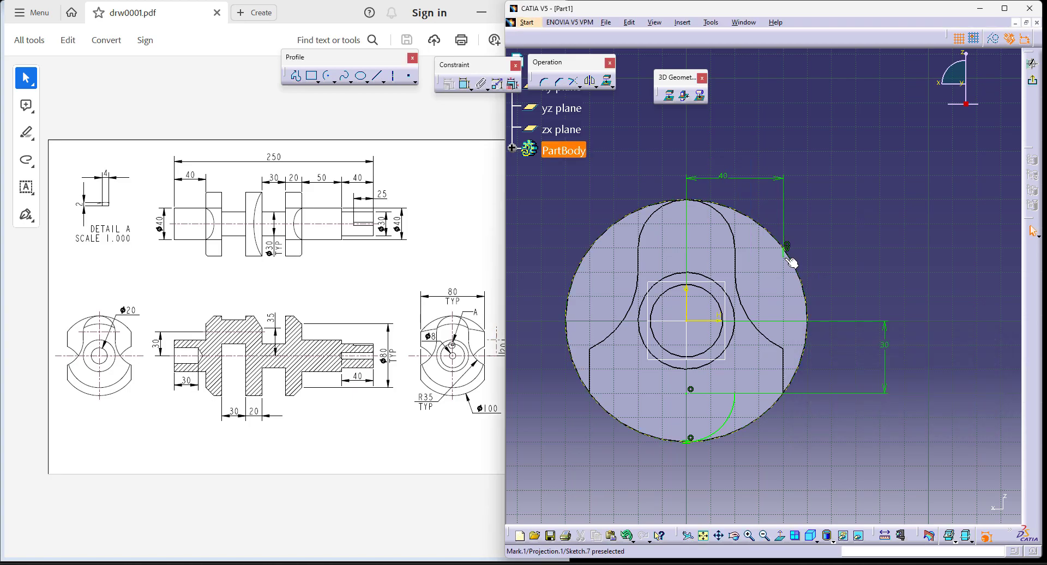
pyautogui.moveTo(784, 255); pyautogui.dragTo(785, 283)
pyautogui.click(882, 241)
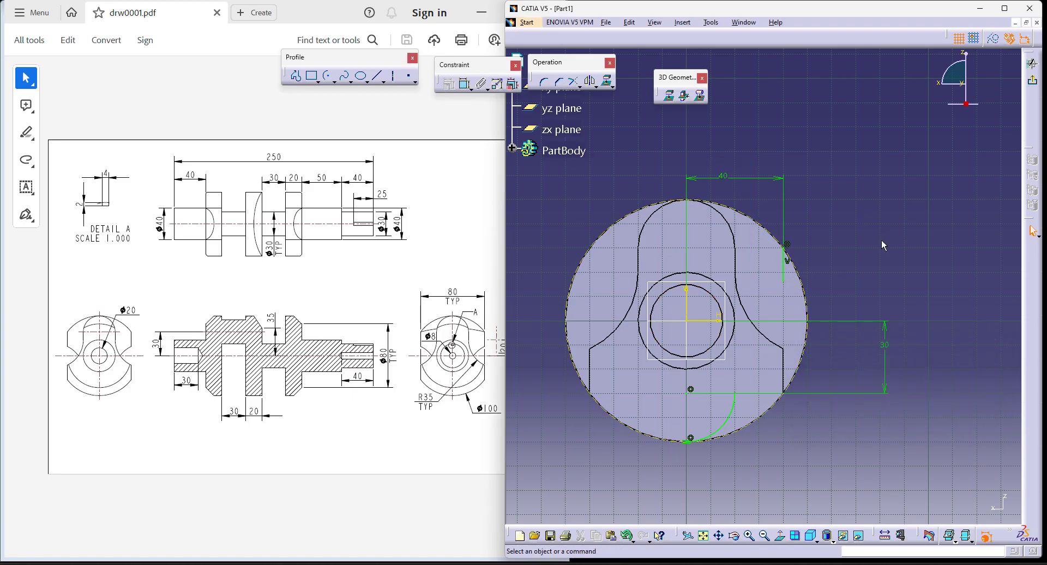
# - Draw a three-point arc of about 36 mm radius from the vertical line's lower end, curving in towards the shaft
pyautogui.click(332, 83)
pyautogui.click(409, 93)
pyautogui.click(783, 281)
pyautogui.click(746, 334)
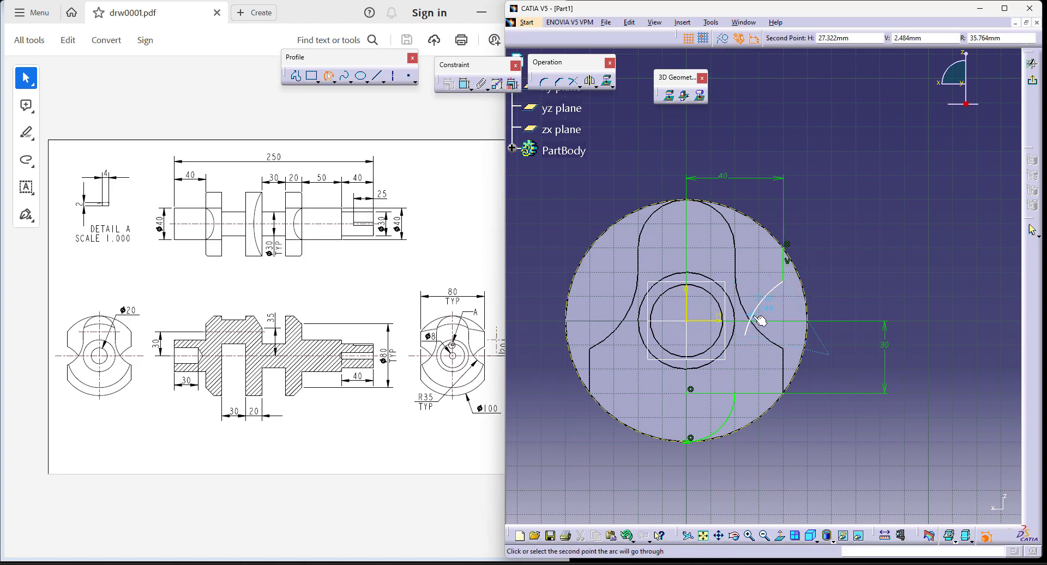
pyautogui.click(761, 322)
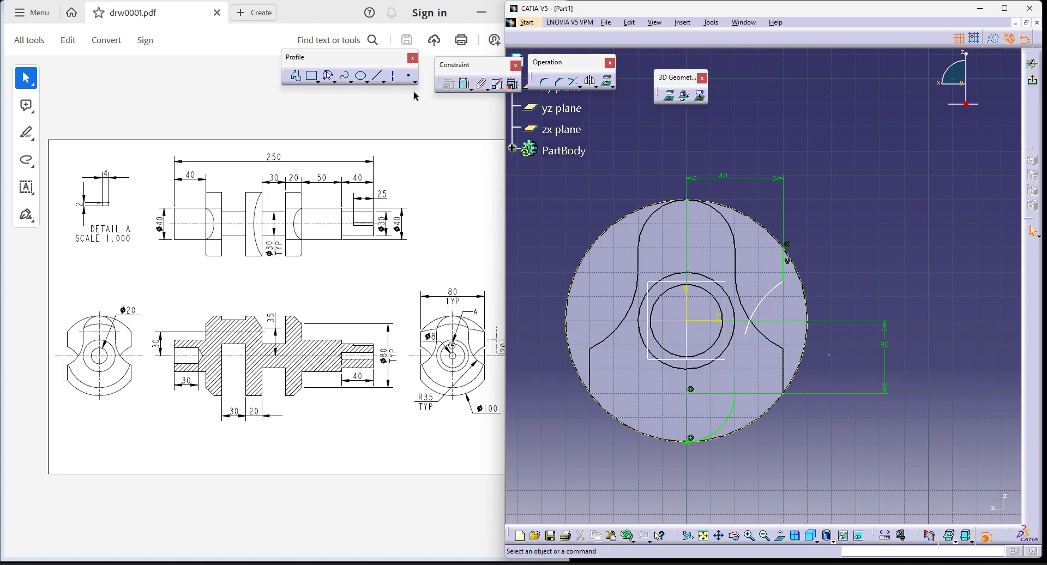
# - Dimension the three-point arc's centre 20 mm below the horizontal axis
pyautogui.click(464, 83)
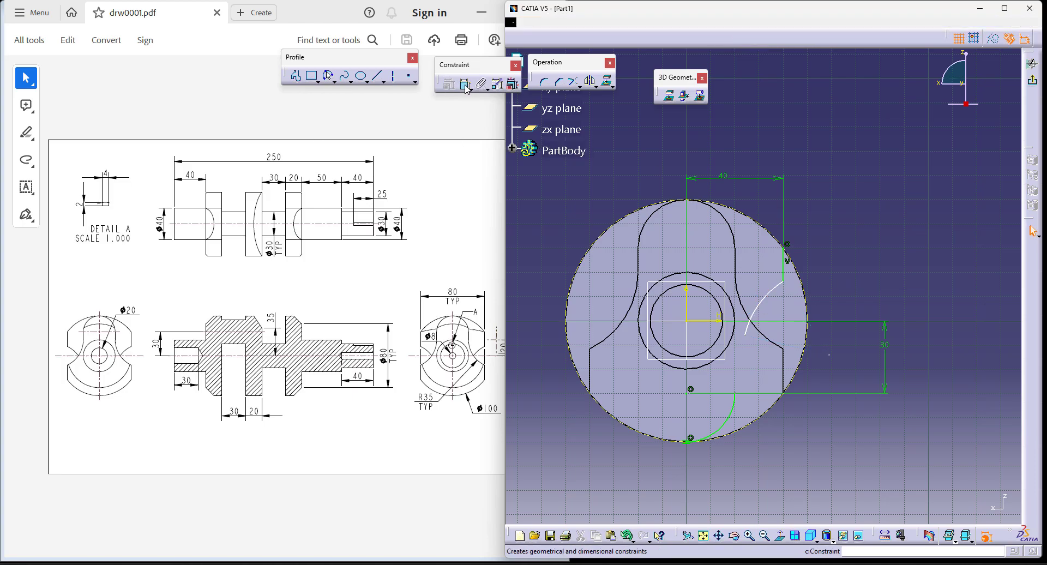
pyautogui.click(738, 321)
pyautogui.click(852, 339)
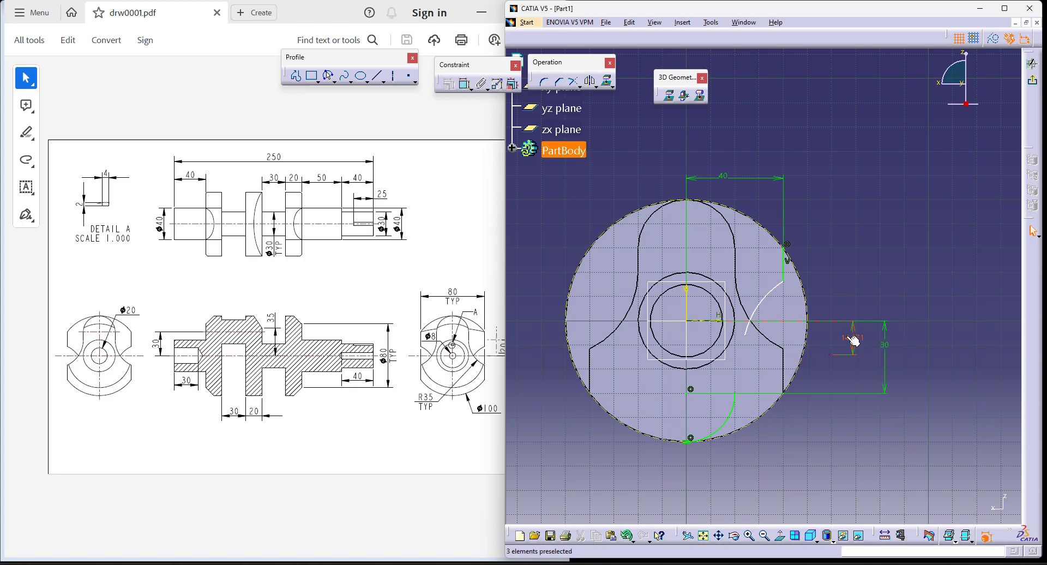
pyautogui.doubleClick(852, 339)
pyautogui.write('20')
pyautogui.press('Return')
pyautogui.click(828, 347)
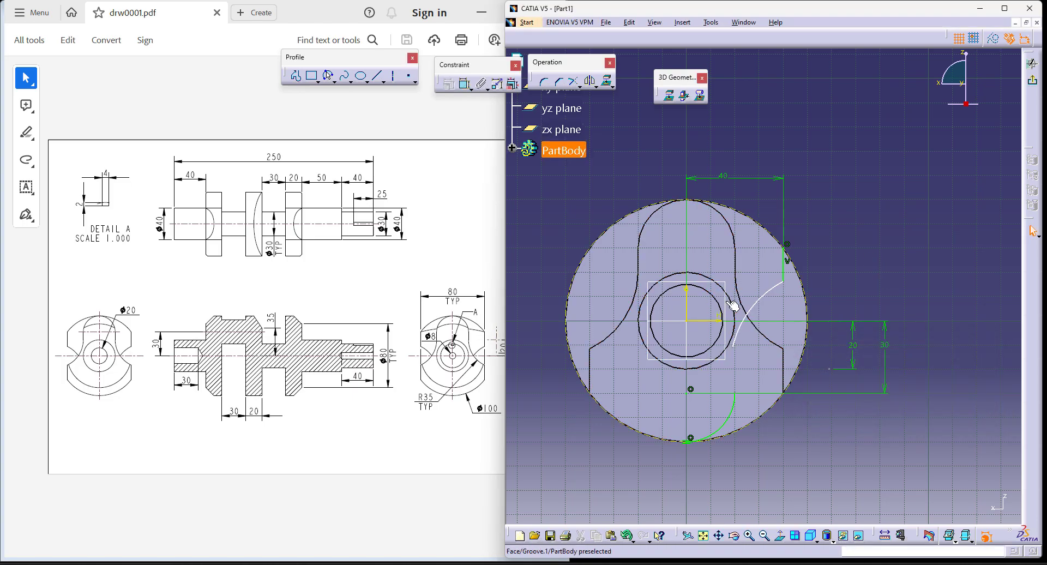
# - Set the three-point arc's radius to 35 mm
pyautogui.click(465, 84)
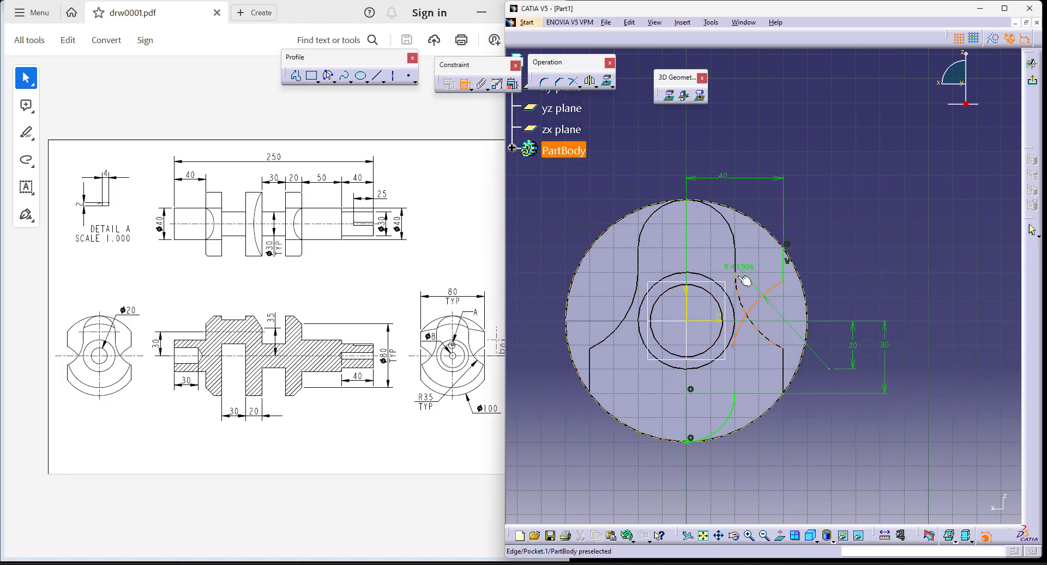
pyautogui.click(739, 280)
pyautogui.click(759, 267)
pyautogui.doubleClick(759, 264)
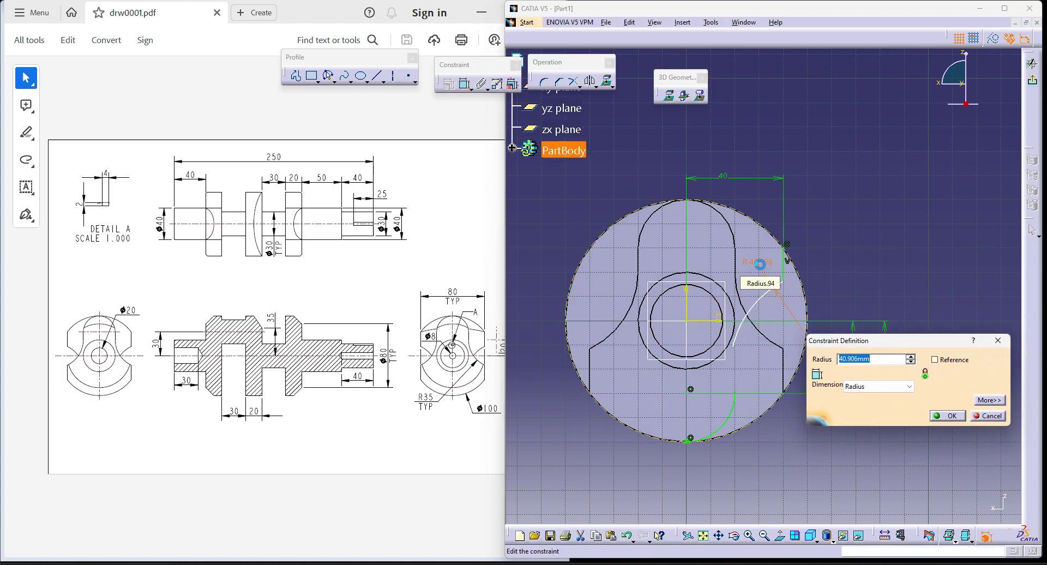
pyautogui.write('35')
pyautogui.press('Return')
# - Connect the lower arc's end to the 35 mm arc with a line and make the line tangent to the 35 mm arc
pyautogui.click(377, 76)
pyautogui.click(734, 391)
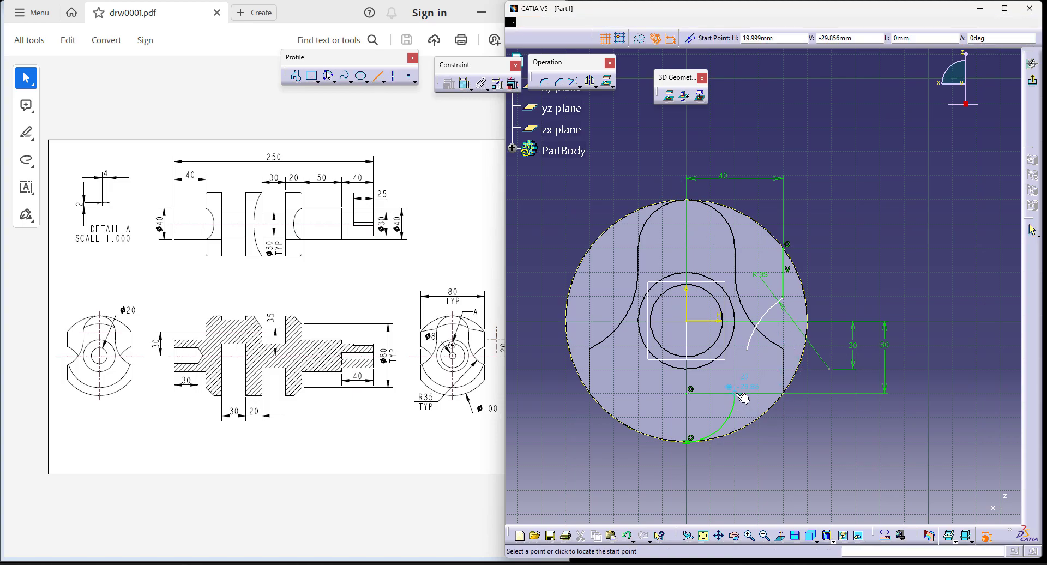
pyautogui.click(747, 349)
pyautogui.click(885, 444)
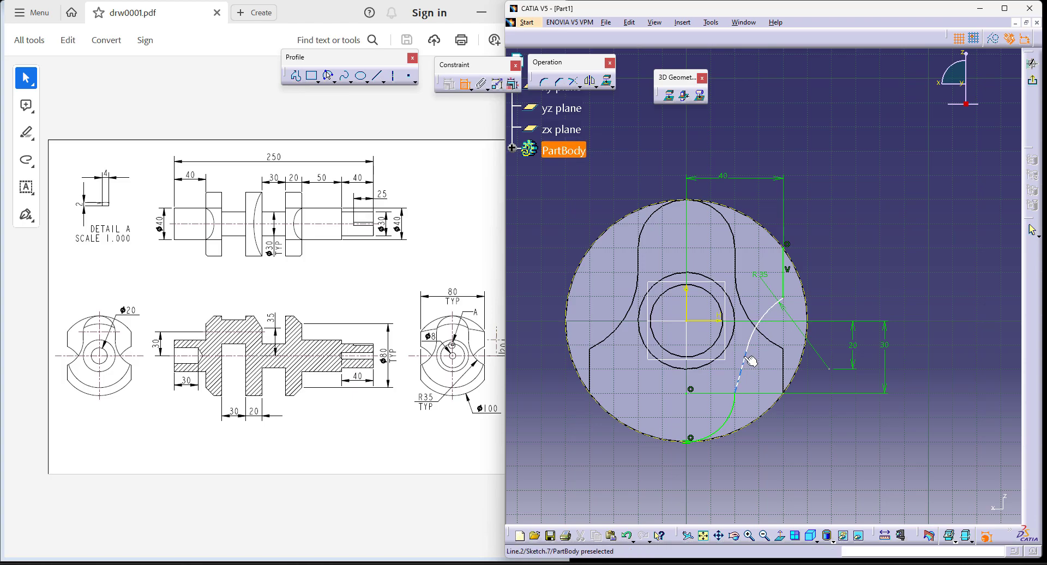
pyautogui.rightClick(818, 224)
pyautogui.click(842, 273)
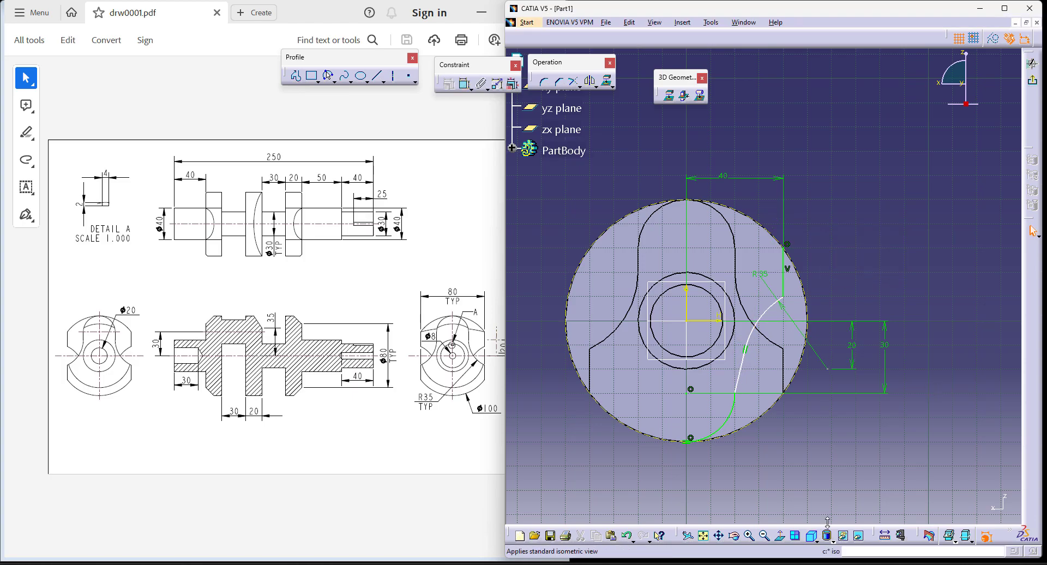
# - Make the connecting line tangent to the lower arc and constrain it vertical
pyautogui.click(466, 84)
pyautogui.click(735, 404)
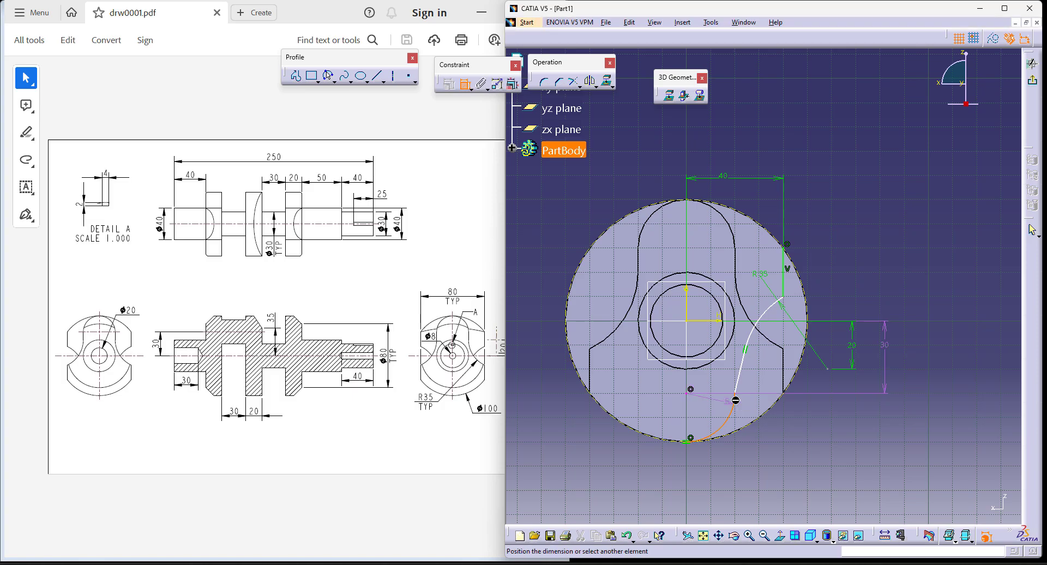
pyautogui.rightClick(815, 395)
pyautogui.click(829, 440)
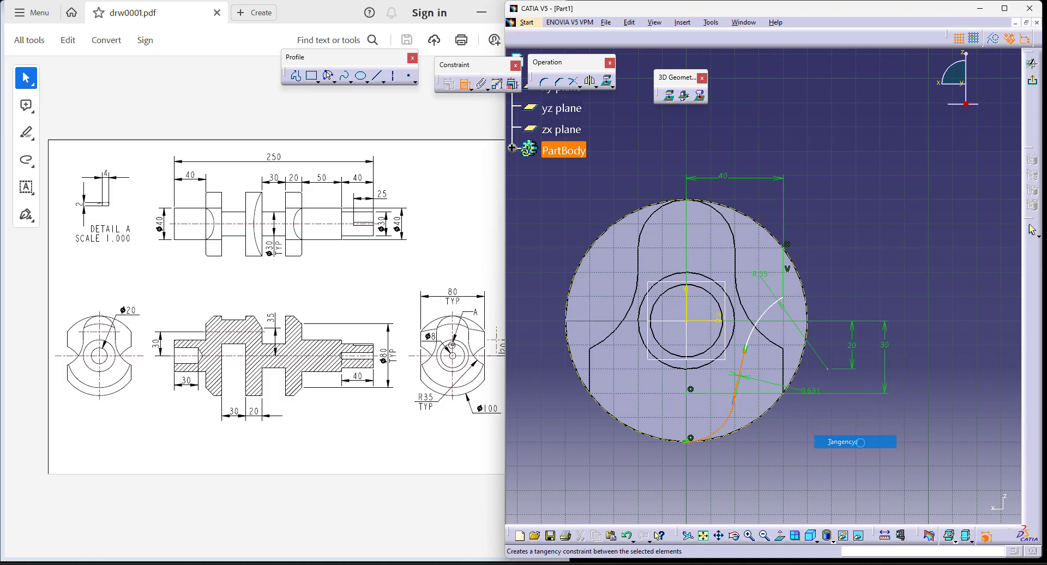
pyautogui.rightClick(744, 373)
pyautogui.moveTo(785, 536)
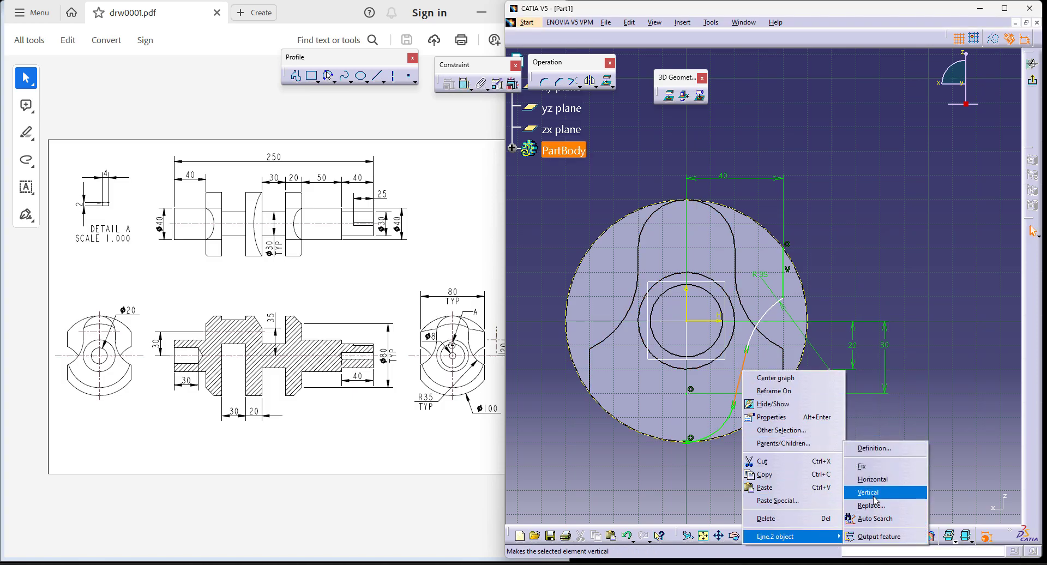
pyautogui.click(872, 492)
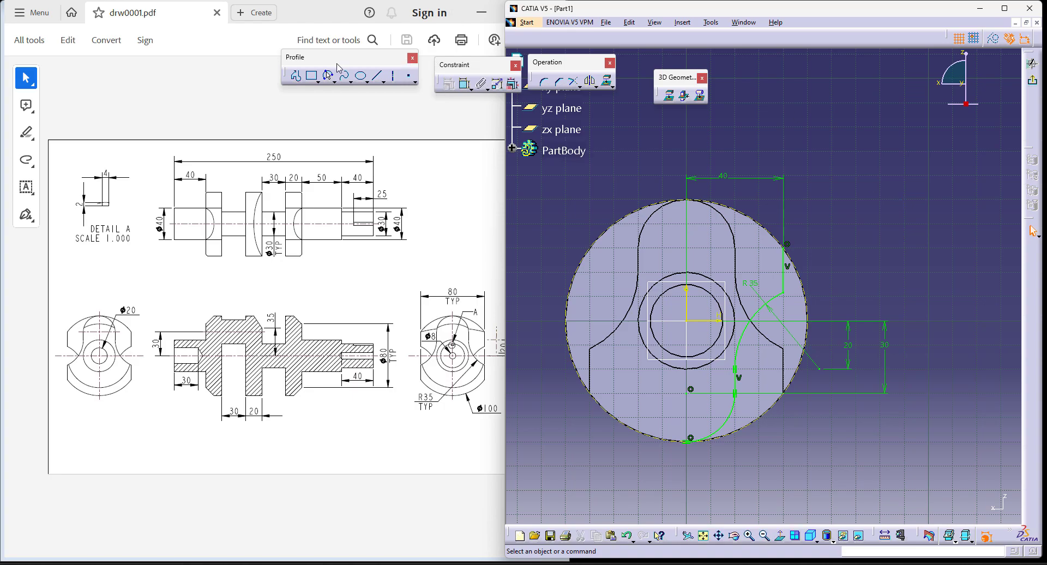
# - Close the profile with a 50 mm radius arc centred on the origin, from the 40 mm line's upper end to the disc's lowest point, and finish the sketch
pyautogui.click(334, 81)
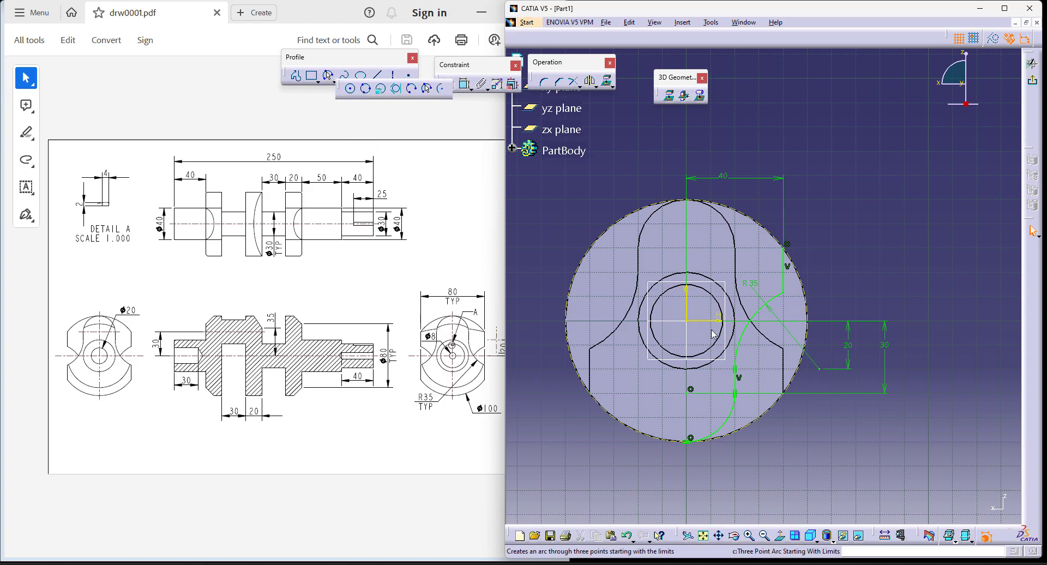
pyautogui.click(441, 88)
pyautogui.click(688, 322)
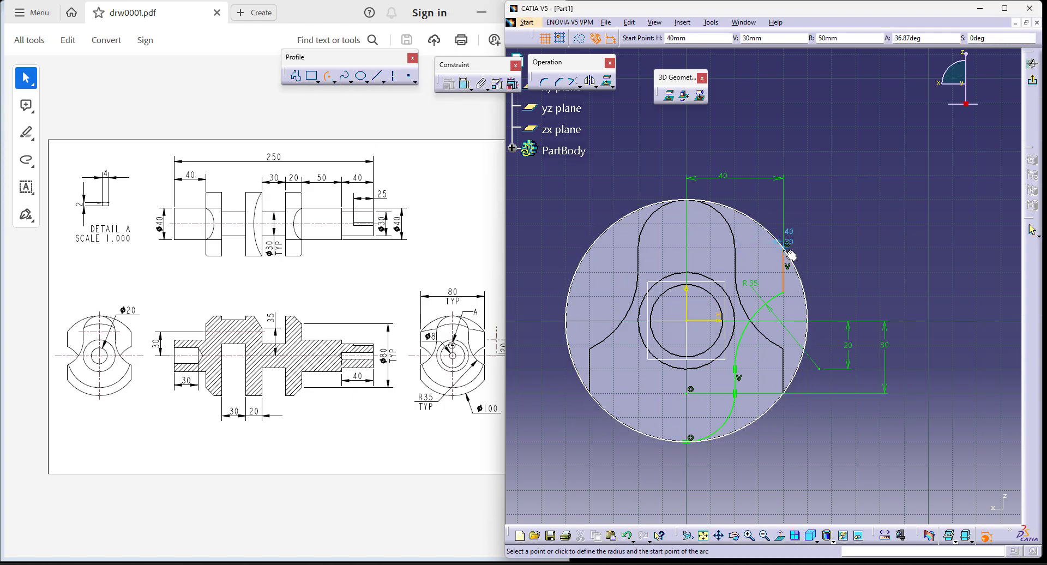
pyautogui.click(787, 246)
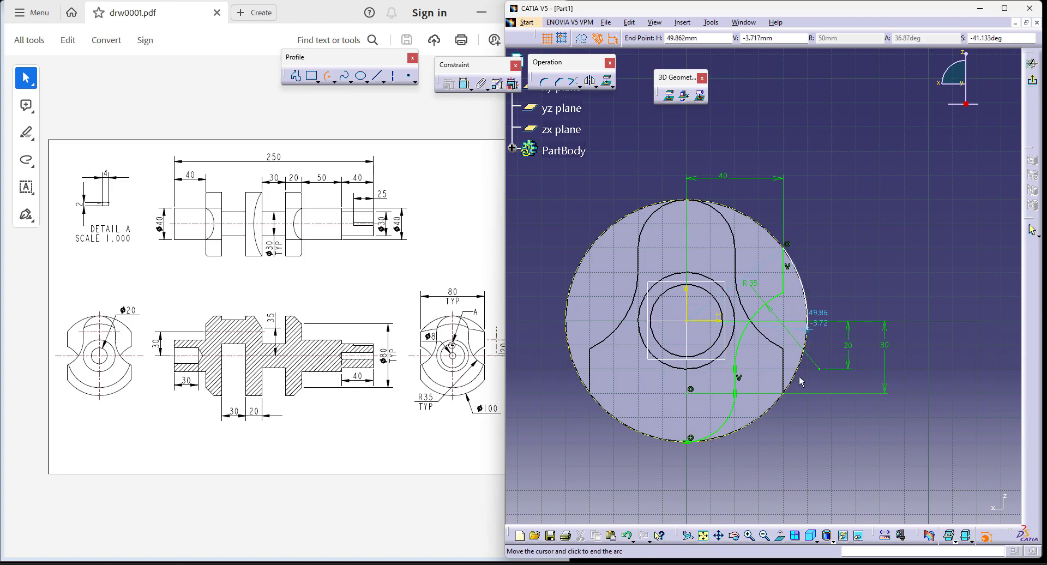
pyautogui.click(687, 444)
pyautogui.click(1033, 82)
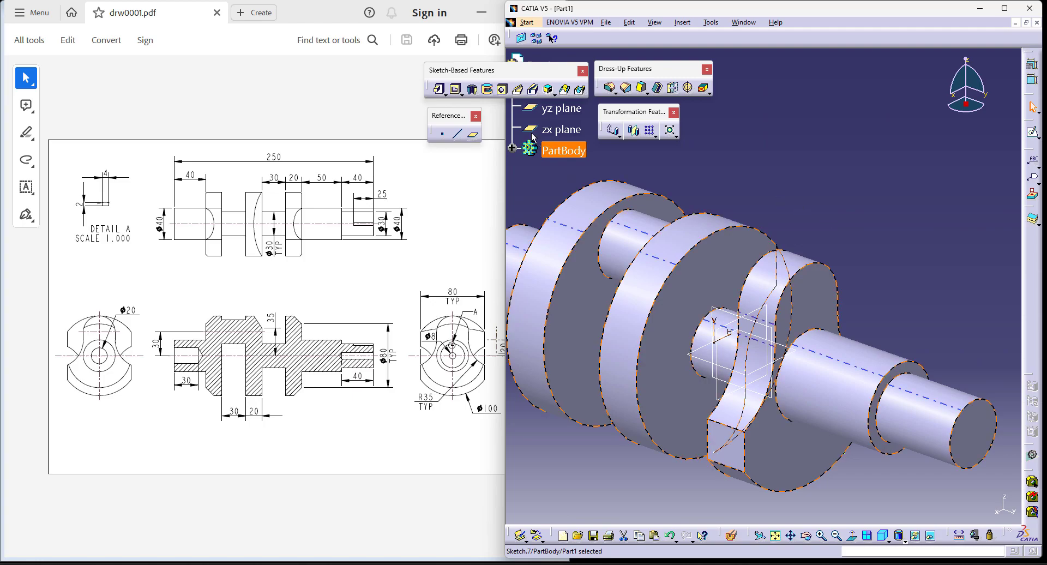
# - Cut the profile through the middle disc with a Pocket limited up to next and mirror the pocket about the yz plane
pyautogui.click(456, 89)
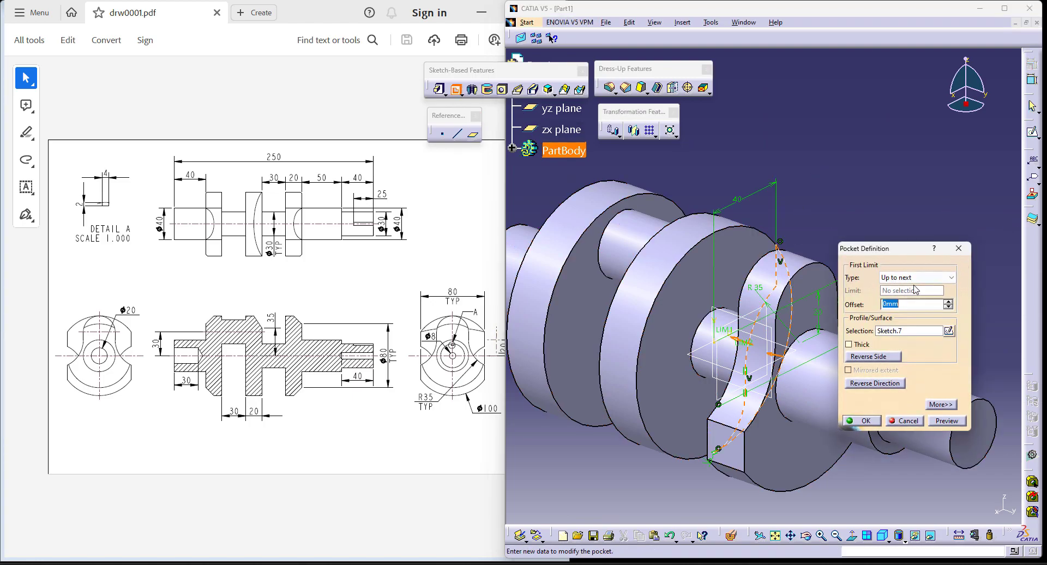
pyautogui.click(862, 421)
pyautogui.click(633, 130)
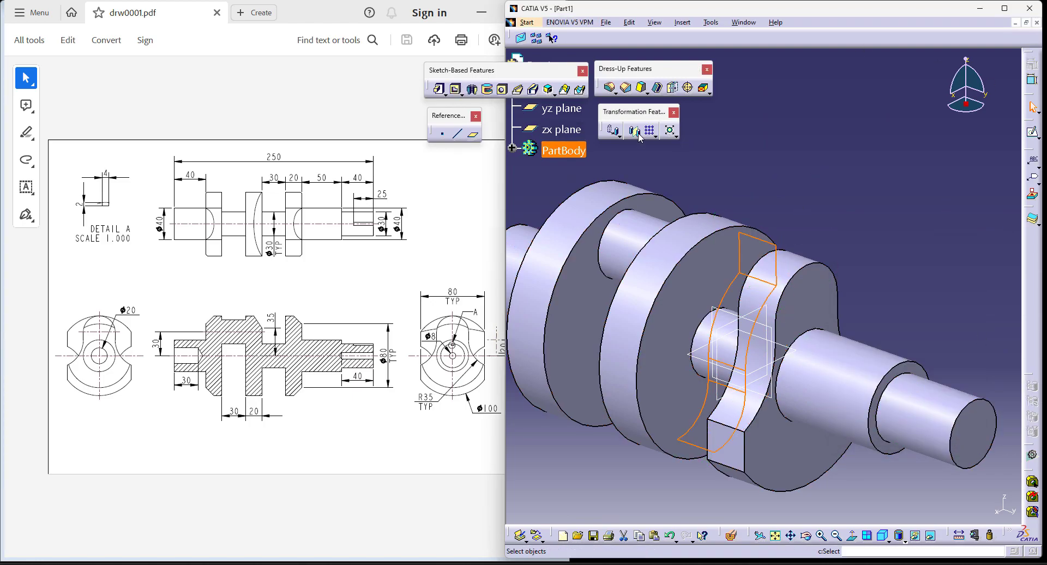
pyautogui.click(562, 108)
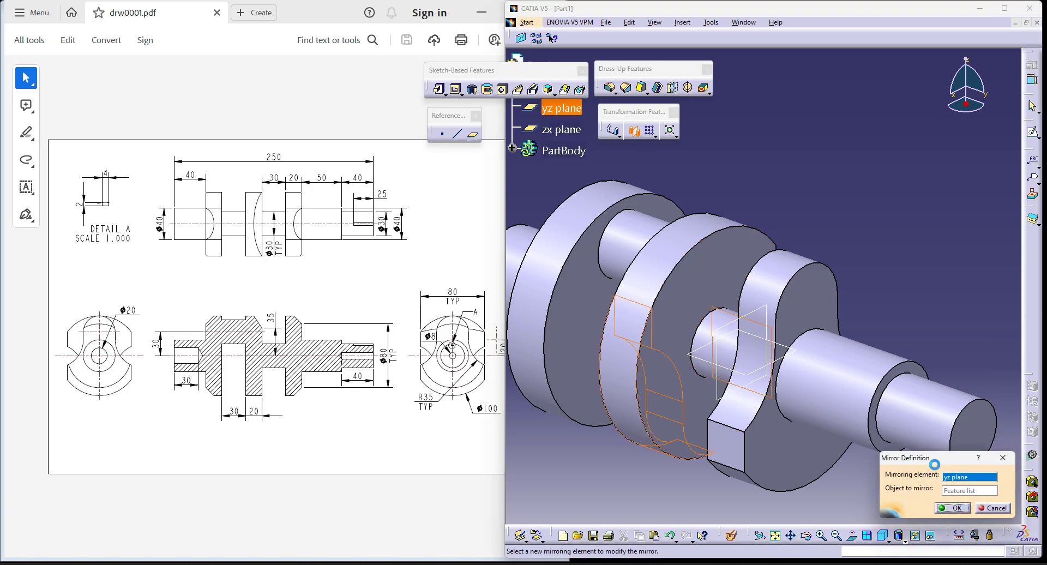
pyautogui.click(952, 508)
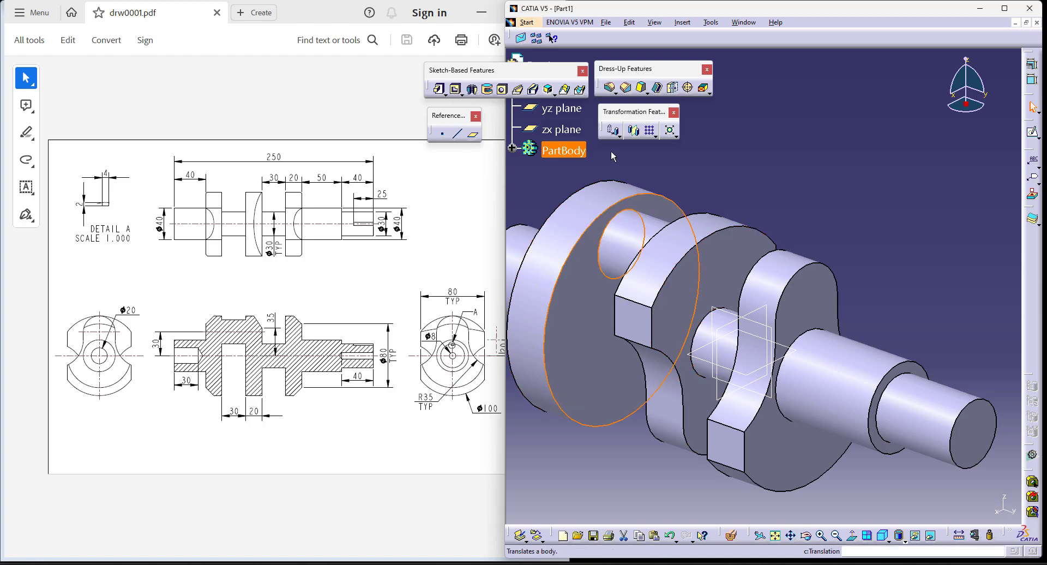
# - Open a sketch on the uncut end disc's face that faces the middle web
pyautogui.click(1031, 132)
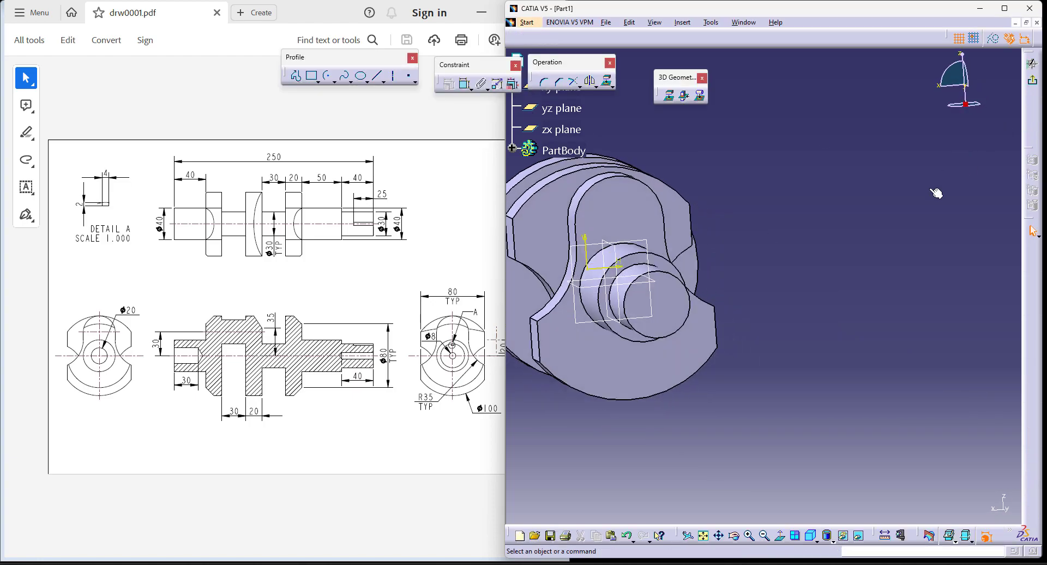
# - Project the existing web's right-hand contour (rounded top, straight side, concave arc, lower edge) and the disc's outer circle into the sketch
pyautogui.moveTo(724, 220); pyautogui.dragTo(604, 224, button='middle')
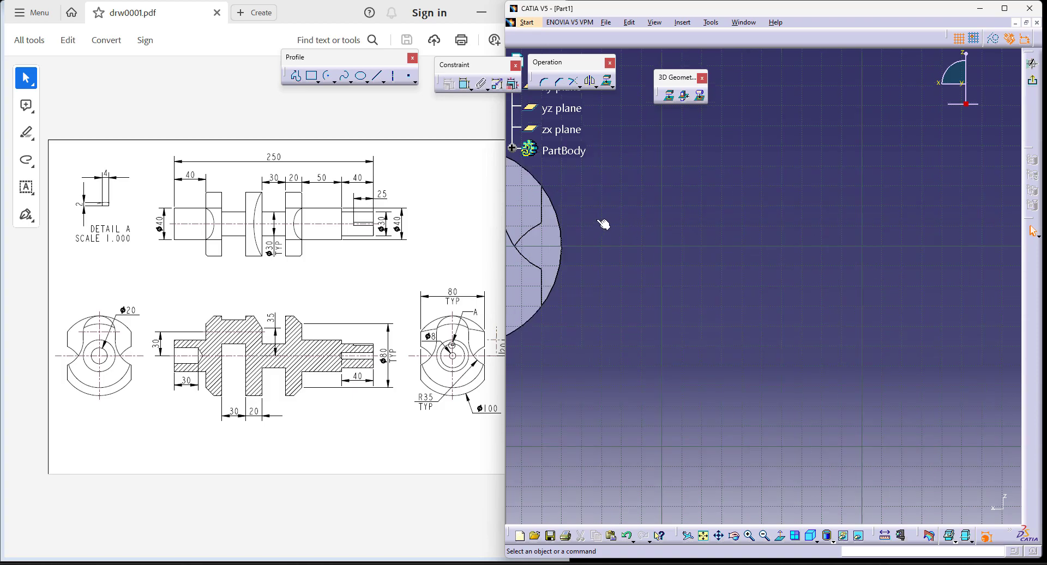
pyautogui.middleClick(915, 300)
pyautogui.click(703, 535)
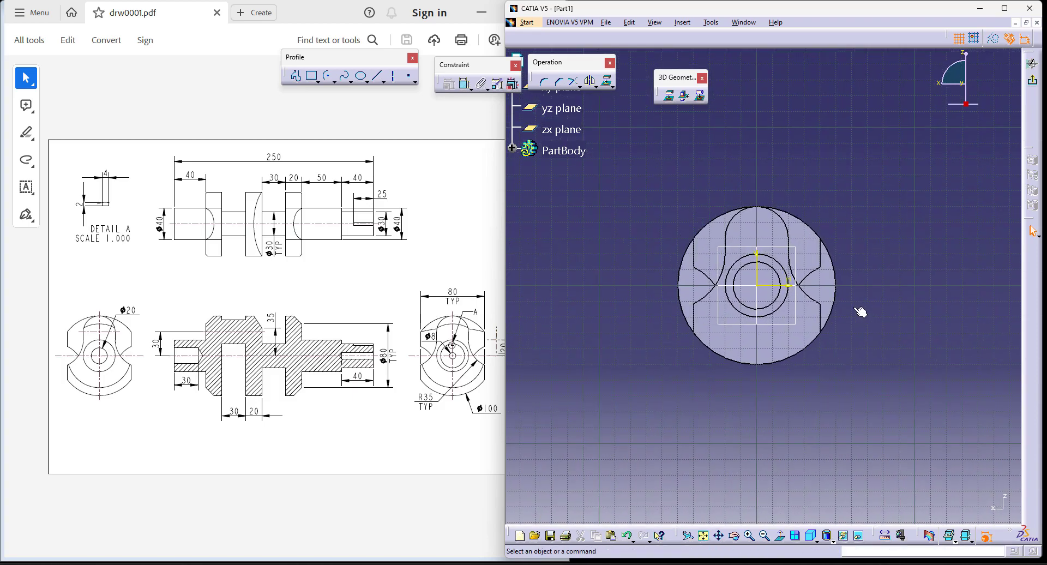
pyautogui.keyDown('ctrl'); pyautogui.moveTo(886, 331); pyautogui.dragTo(893, 262, button='middle'); pyautogui.keyUp('ctrl')
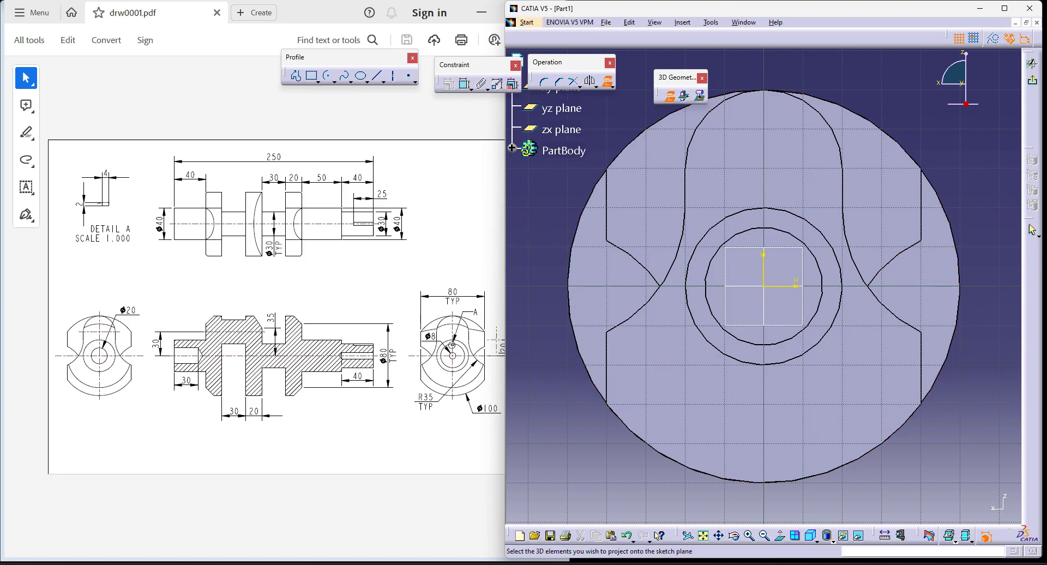
pyautogui.click(824, 113)
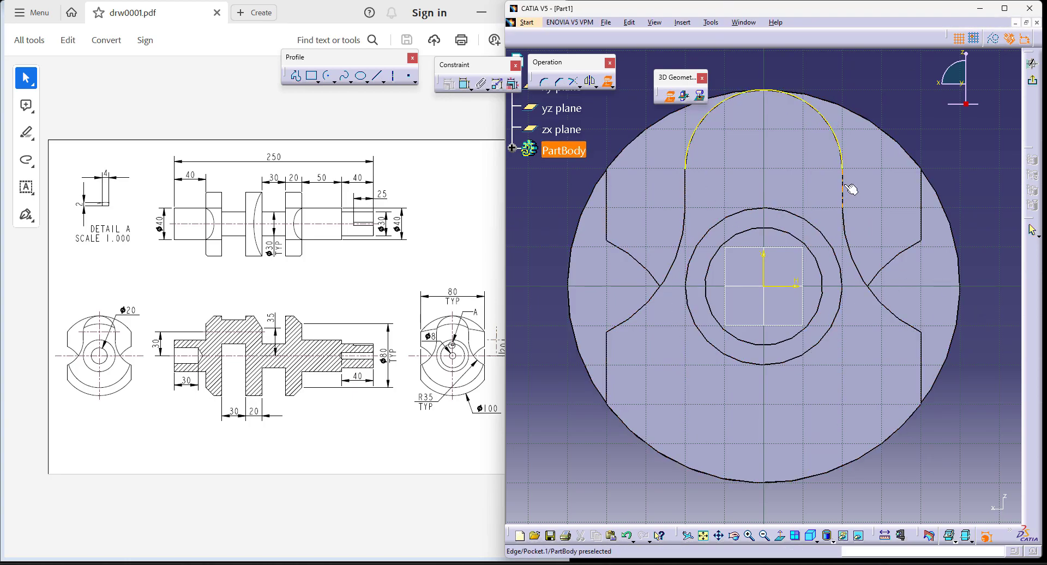
pyautogui.click(849, 187)
pyautogui.click(851, 246)
pyautogui.click(921, 376)
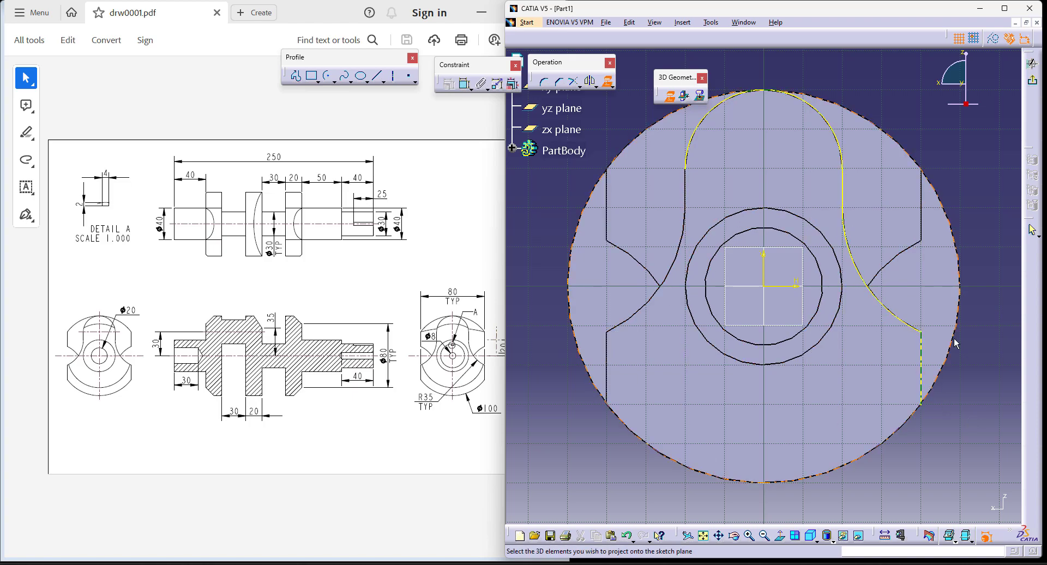
pyautogui.click(956, 343)
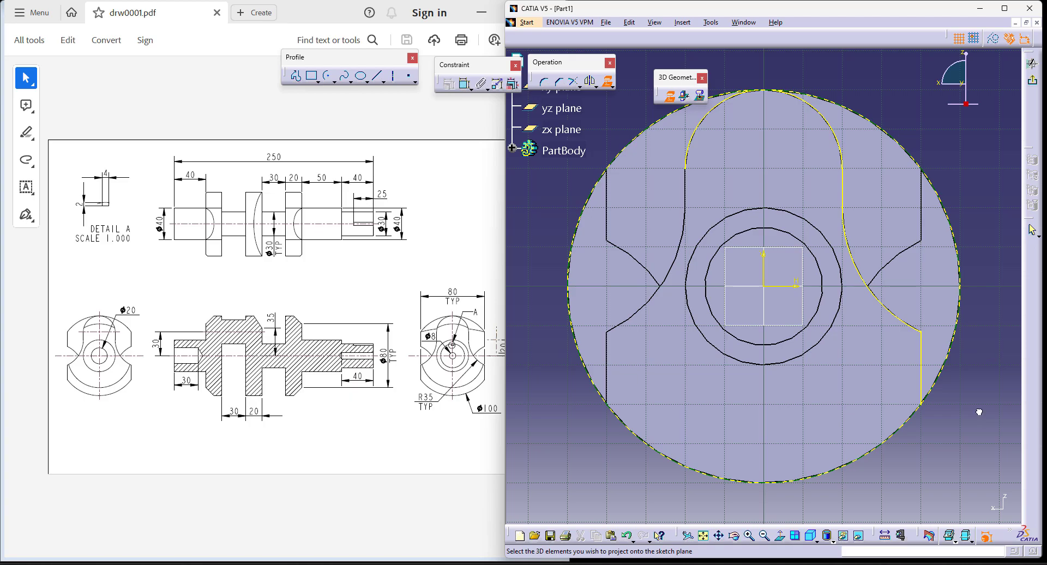
# - Trim the surplus portions of the projected circle and top arc to leave one closed side profile, and finish the sketch
pyautogui.moveTo(826, 73); pyautogui.dragTo(822, 128, button='middle')
pyautogui.click(605, 81)
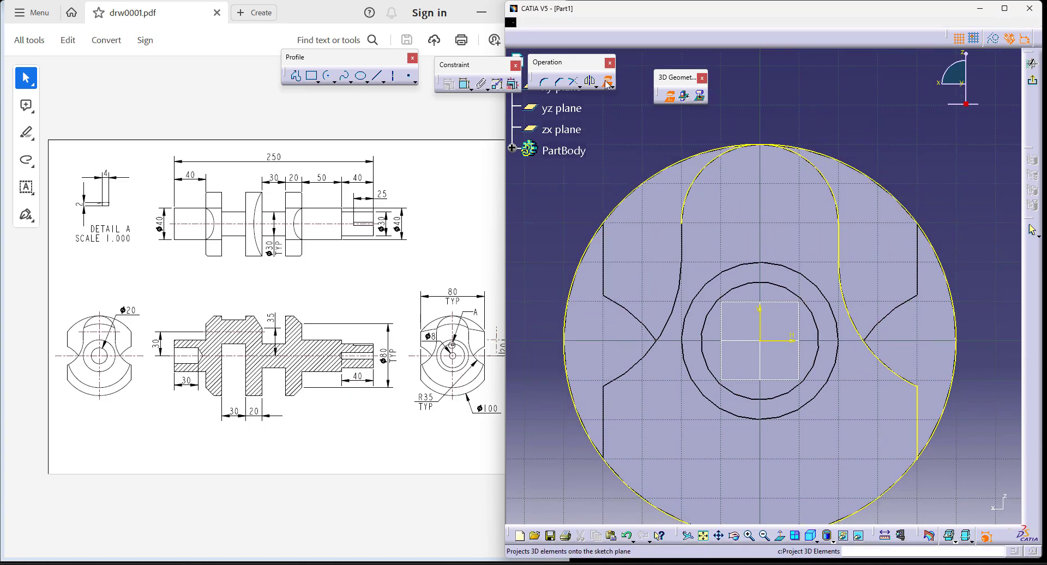
pyautogui.click(577, 85)
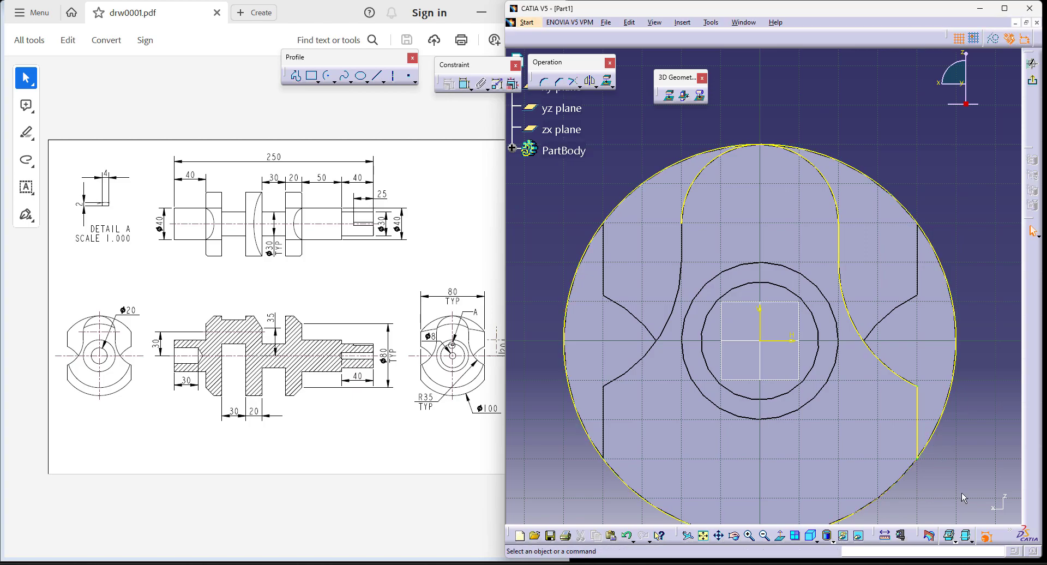
pyautogui.click(577, 86)
pyautogui.click(625, 96)
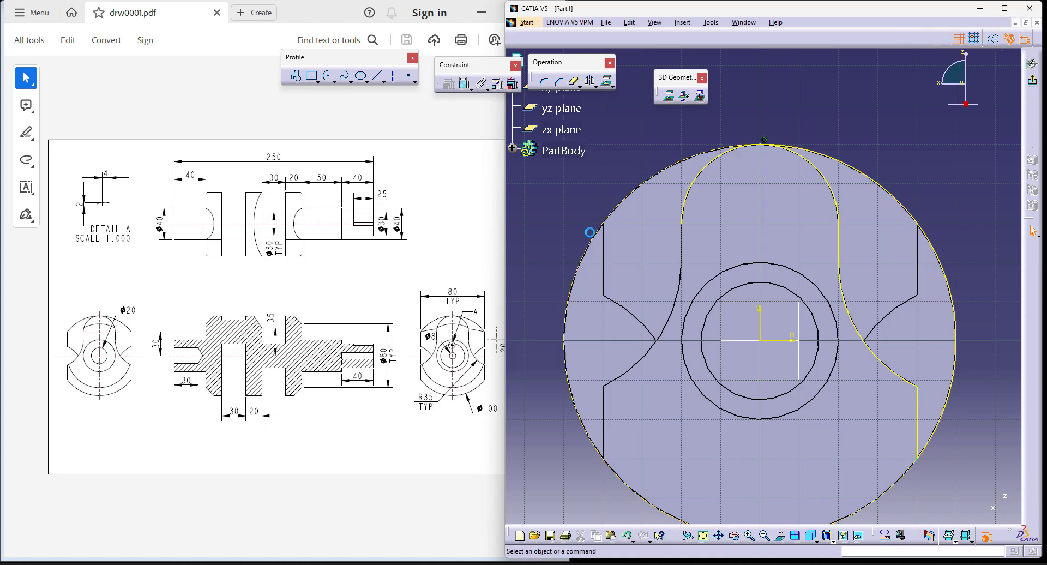
pyautogui.click(718, 163)
pyautogui.keyDown('ctrl'); pyautogui.moveTo(859, 114); pyautogui.dragTo(862, 180, button='middle'); pyautogui.keyUp('ctrl')
pyautogui.click(1034, 83)
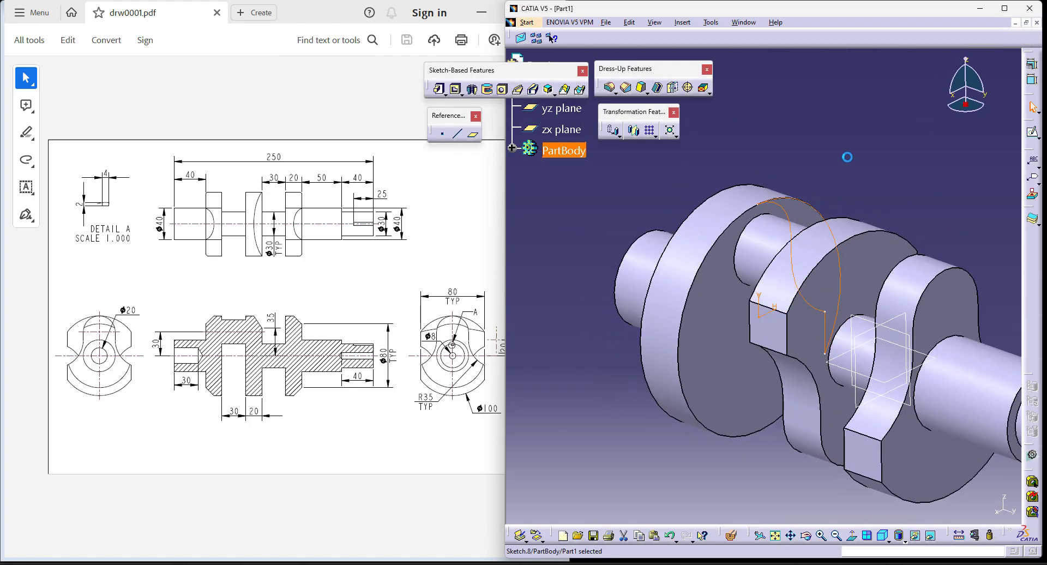
# - Cut the projected profile through the end disc with a Pocket and mirror the pocket about the yz plane
pyautogui.click(456, 89)
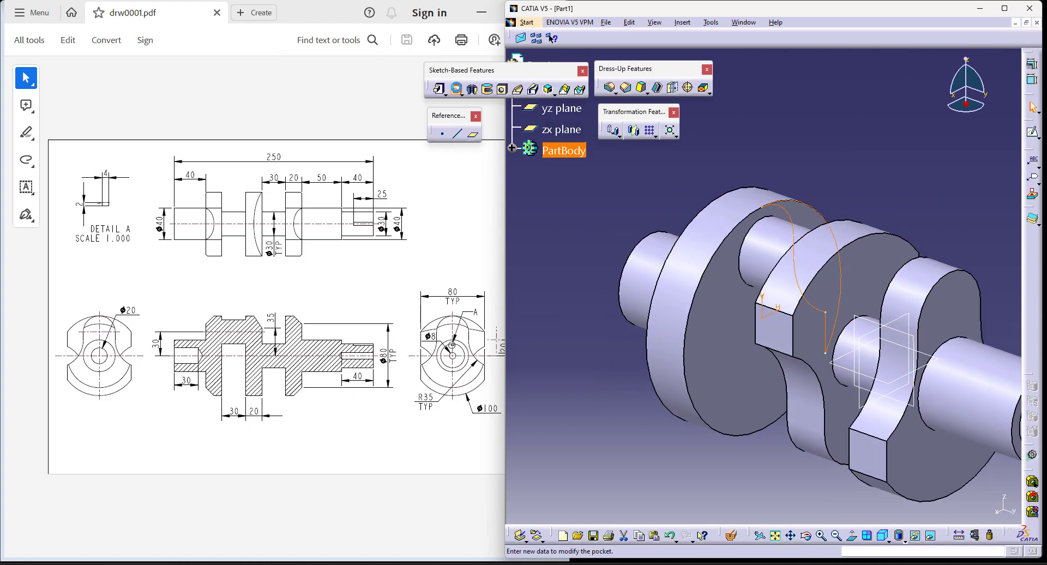
pyautogui.click(864, 421)
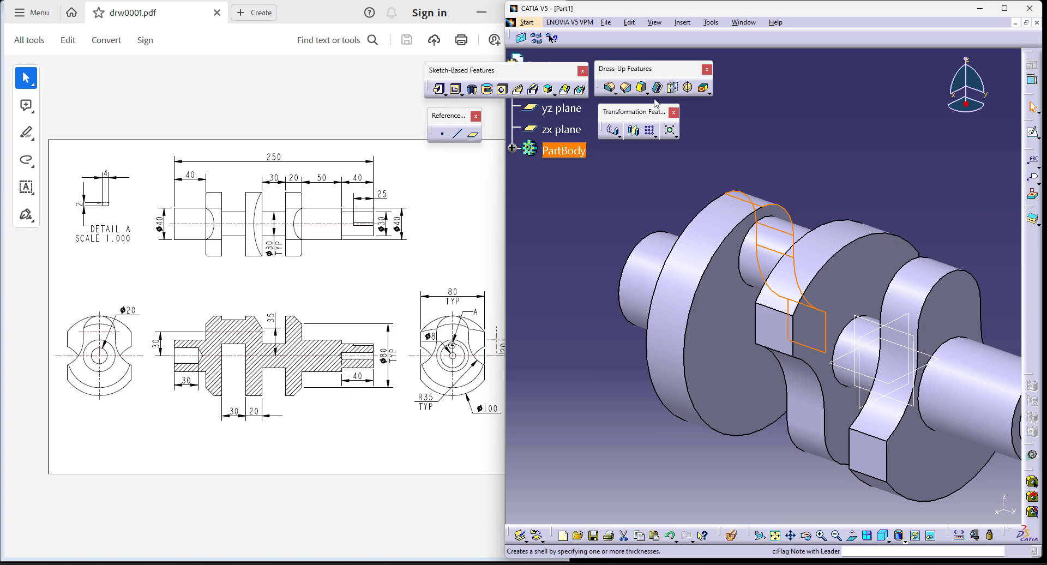
pyautogui.click(633, 130)
pyautogui.click(859, 321)
pyautogui.click(954, 508)
pyautogui.click(736, 485)
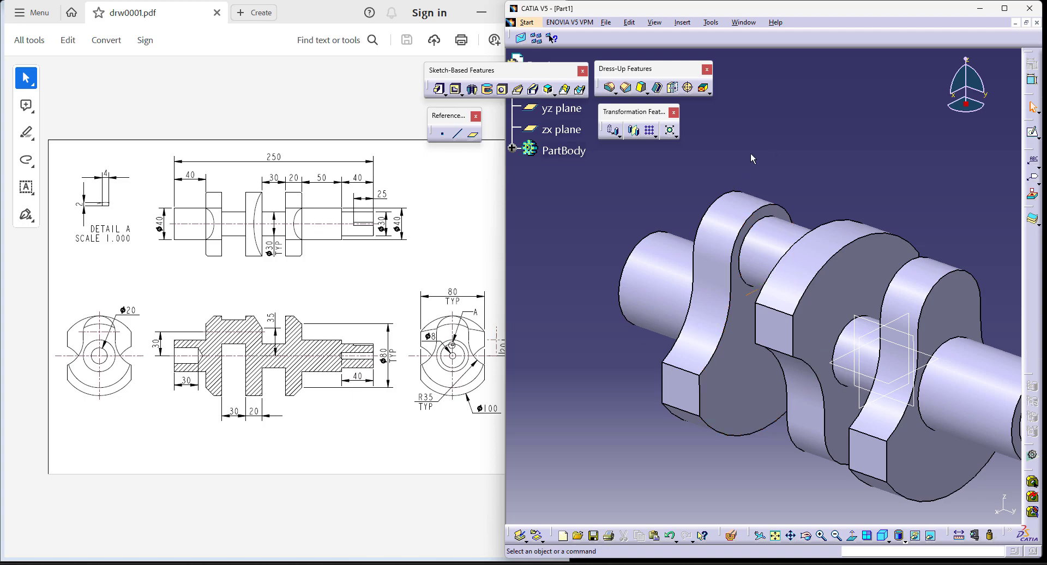
# - Start a Groove and open its profile sketch on the yz plane
pyautogui.keyDown('ctrl'); pyautogui.moveTo(750, 152); pyautogui.dragTo(753, 164, button='middle'); pyautogui.keyUp('ctrl')
pyautogui.click(775, 536)
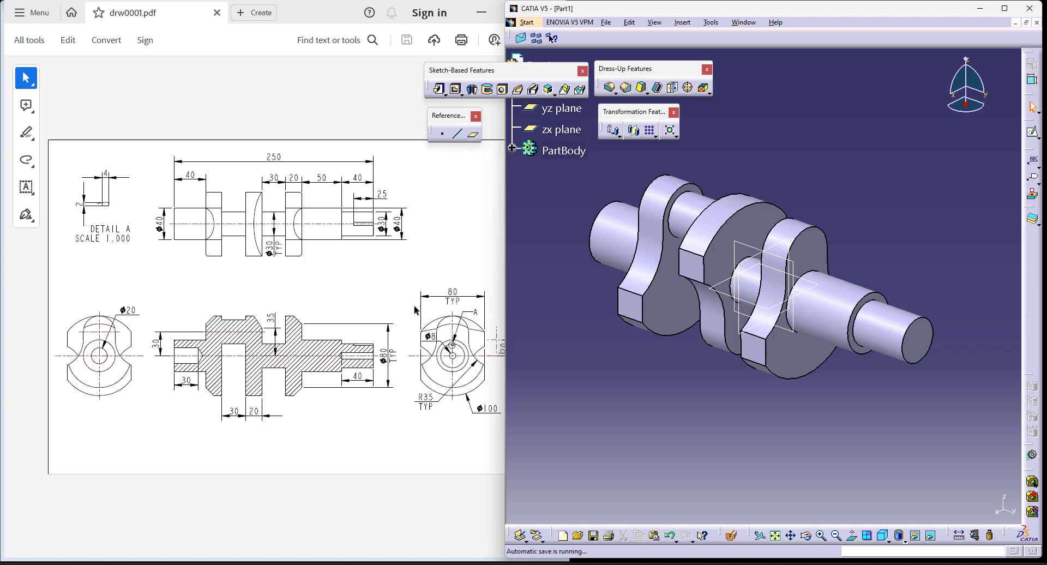
pyautogui.click(562, 108)
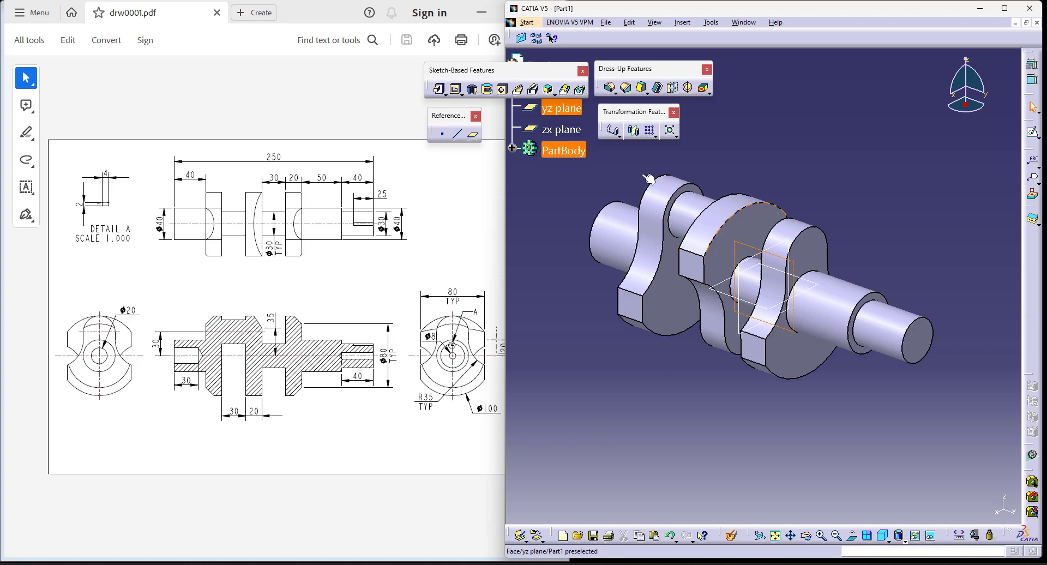
pyautogui.click(487, 89)
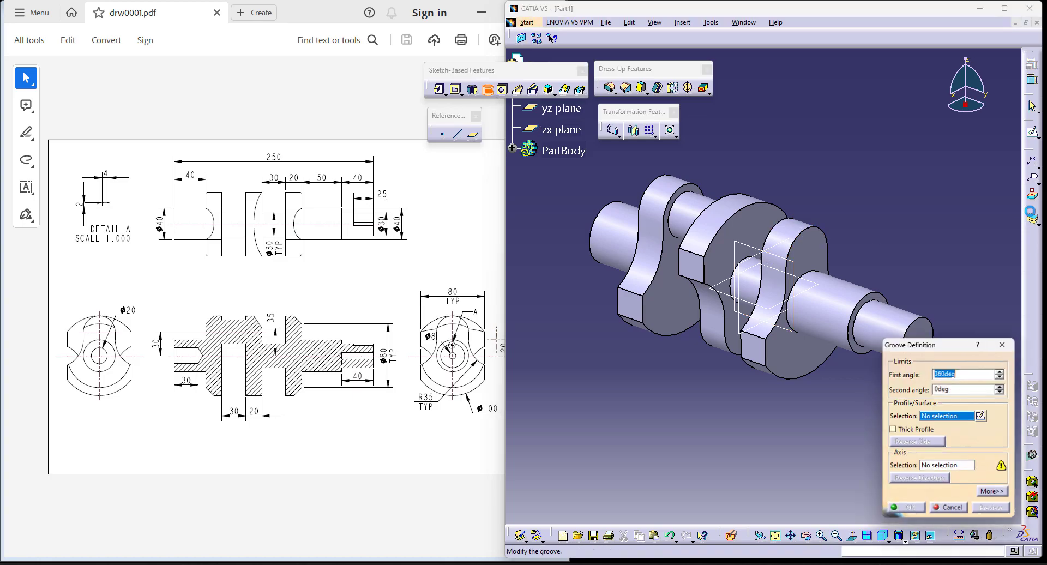
pyautogui.click(980, 416)
pyautogui.click(796, 335)
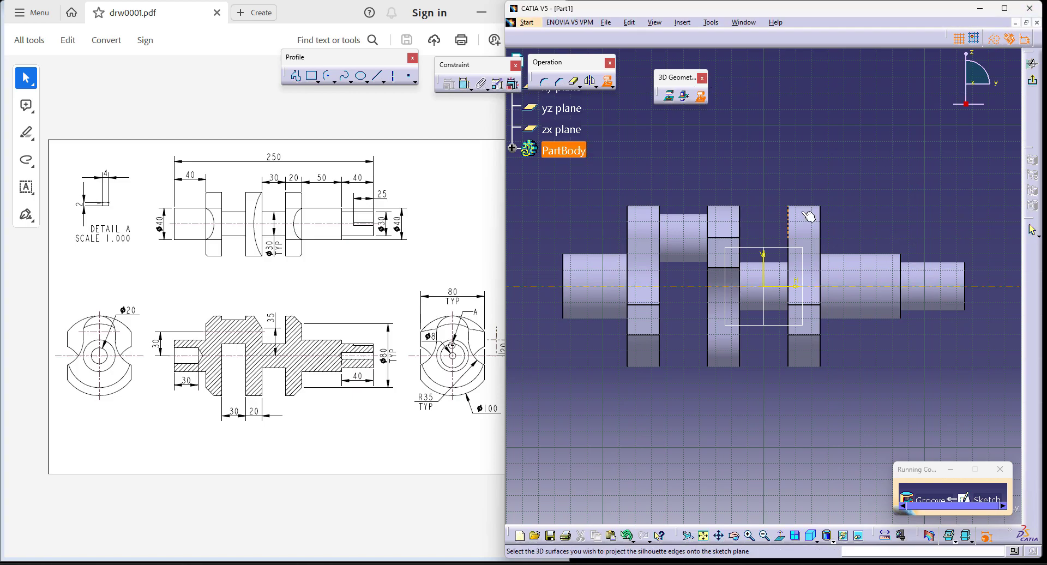
pyautogui.click(673, 100)
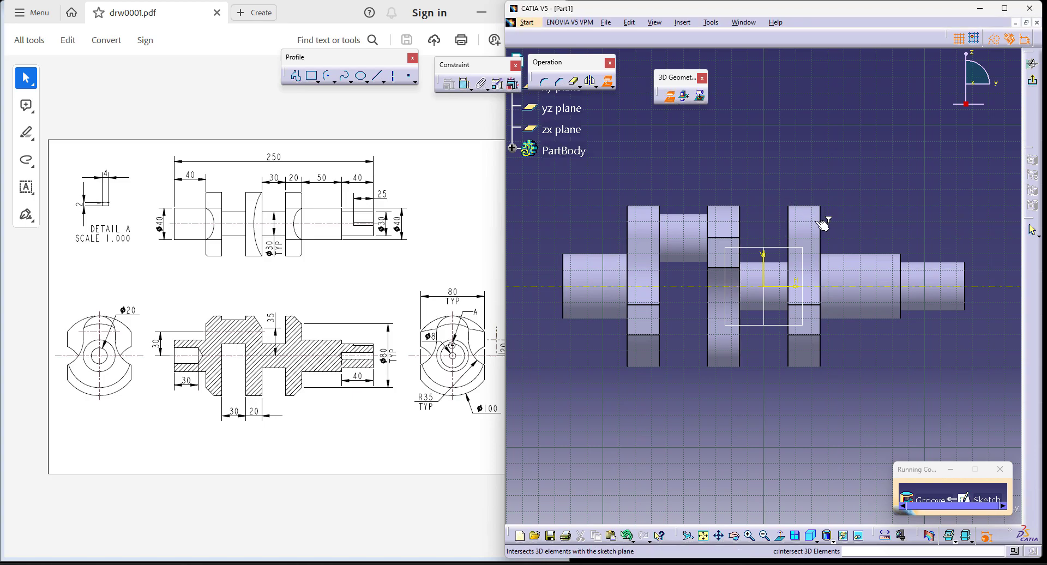
pyautogui.click(806, 222)
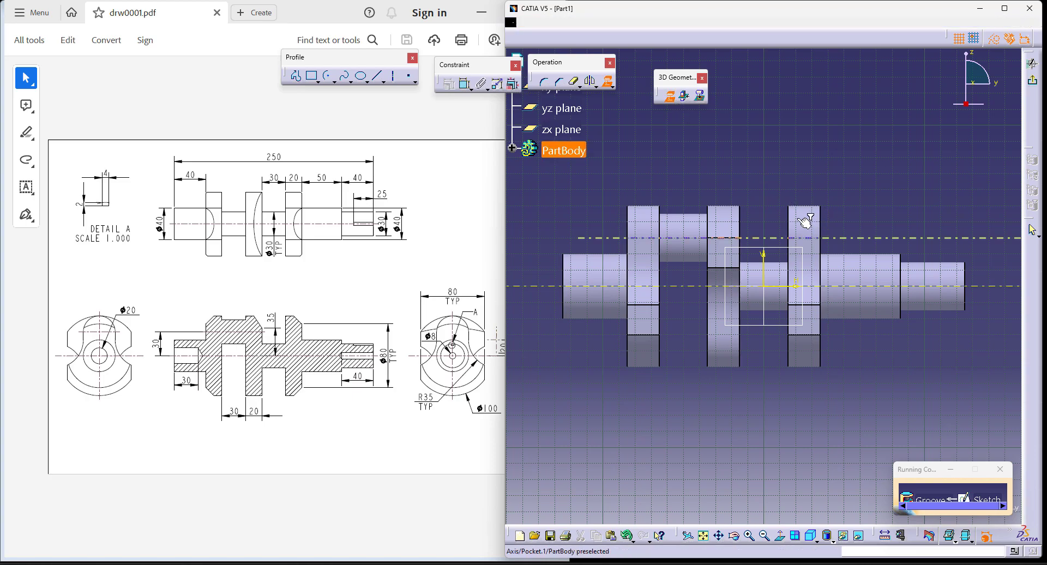
pyautogui.click(850, 238)
pyautogui.press('Delete')
# - Project the top edge of the web next to the stepped shaft end into the sketch as a construction line
pyautogui.click(673, 100)
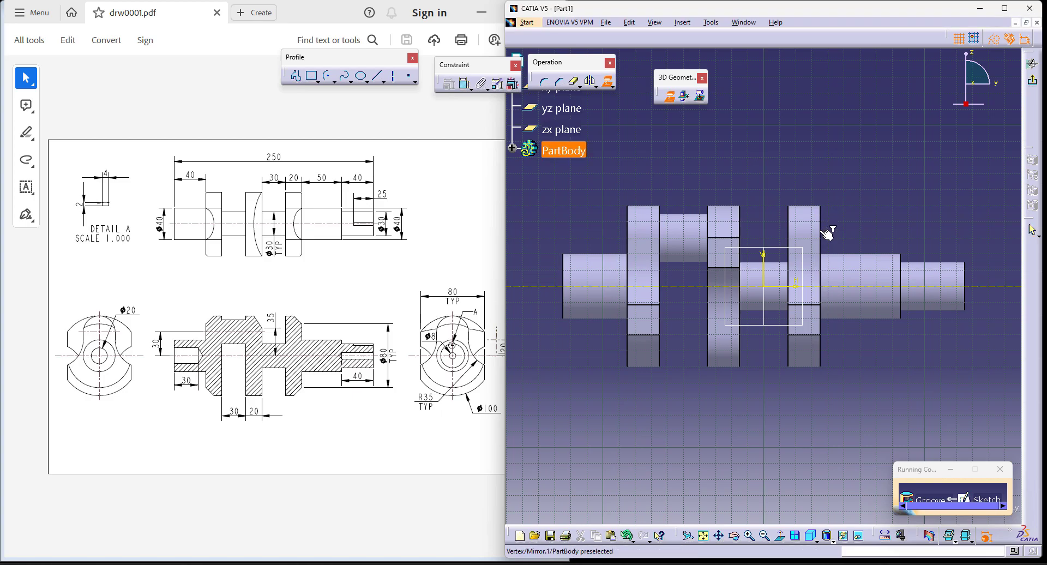
pyautogui.click(806, 208)
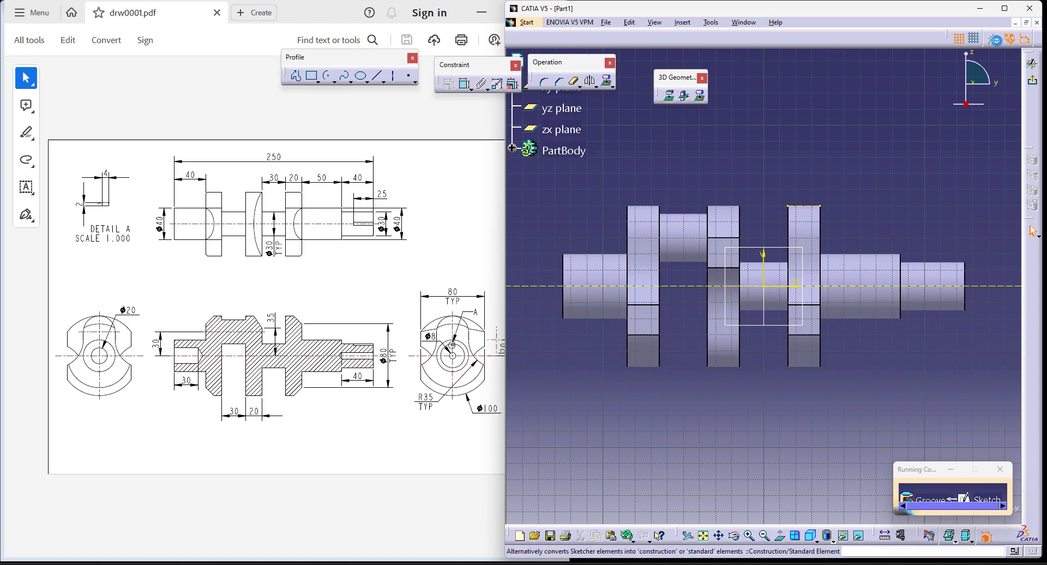
# - Sketch a right triangle at that web's upper outer corner, 10 mm wide from the top edge's midpoint and about 14 mm high
pyautogui.click(375, 80)
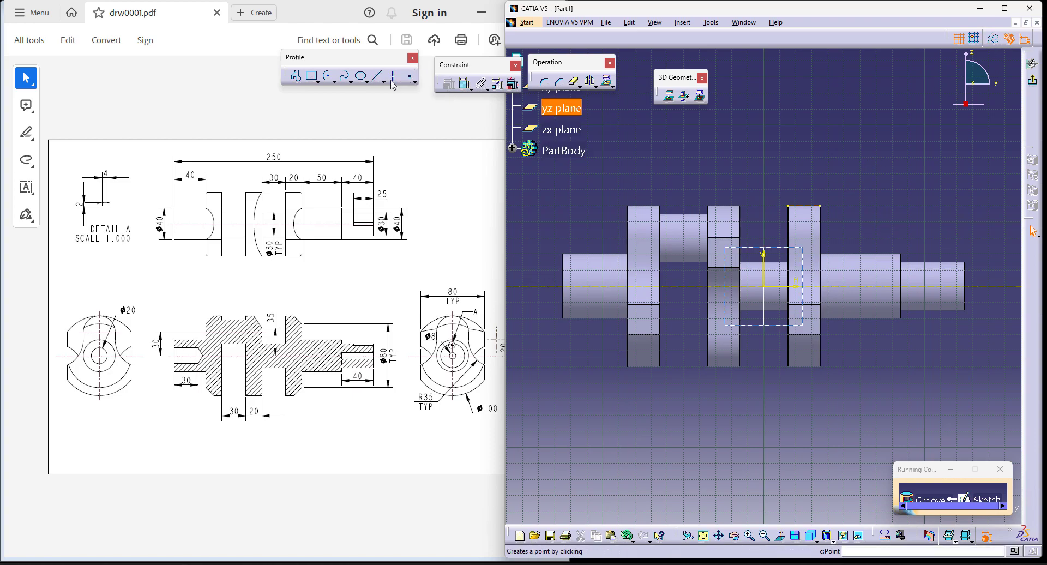
pyautogui.click(396, 79)
pyautogui.click(296, 76)
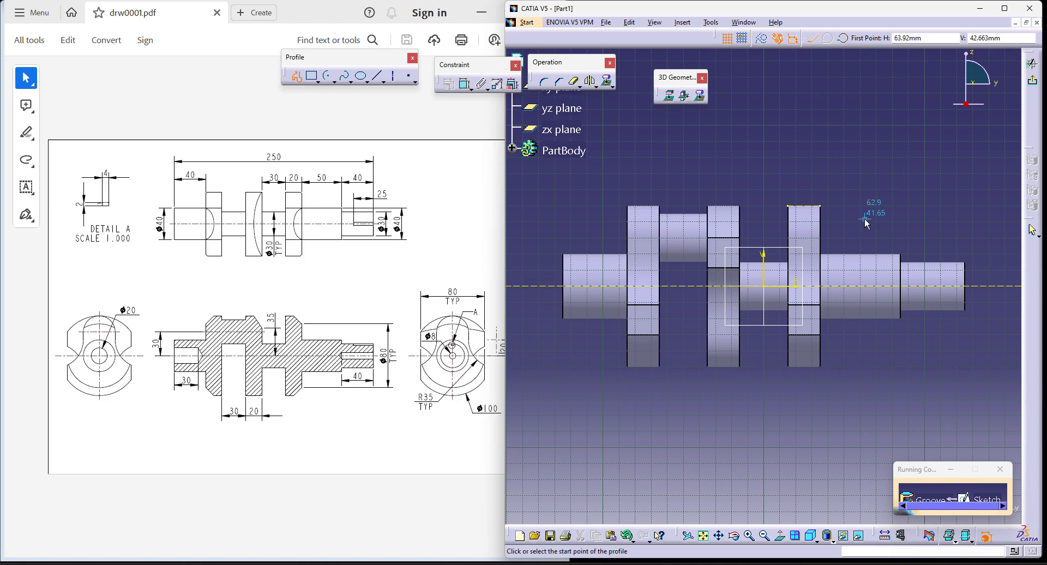
pyautogui.click(806, 206)
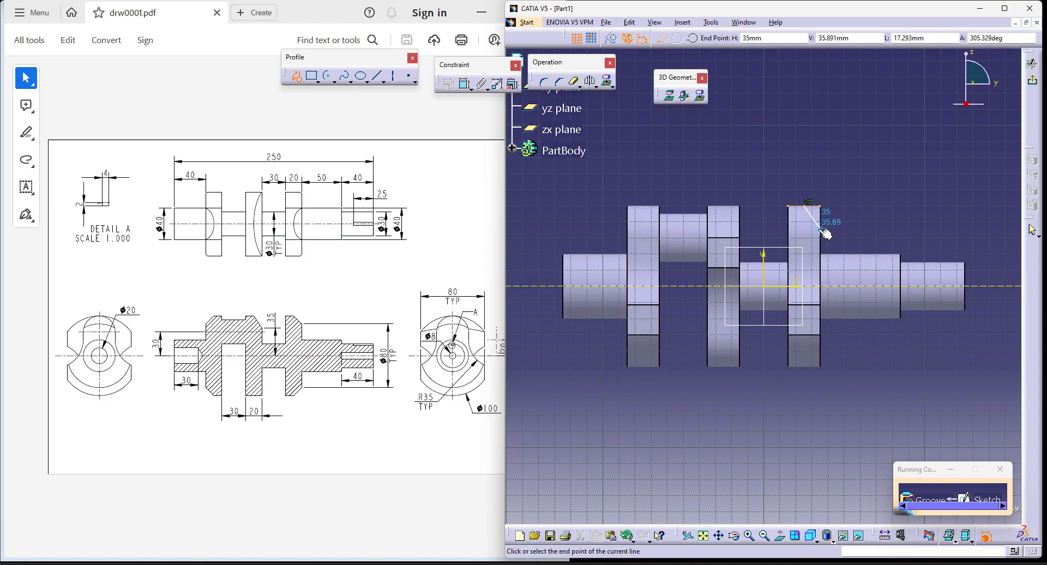
pyautogui.doubleClick(821, 207)
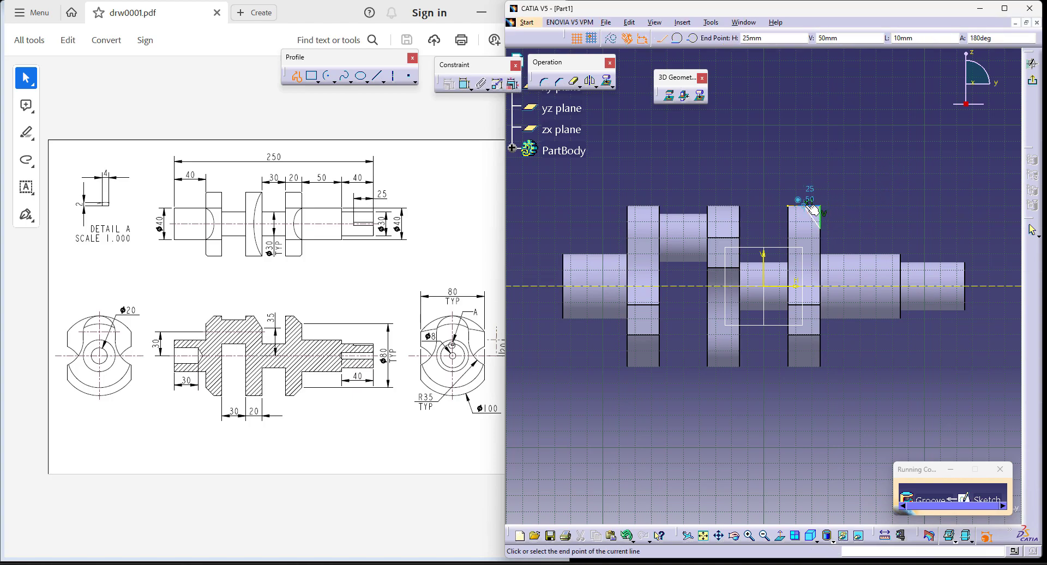
pyautogui.moveTo(886, 361); pyautogui.dragTo(909, 248, button='middle')
pyautogui.moveTo(923, 154); pyautogui.dragTo(855, 259, button='middle')
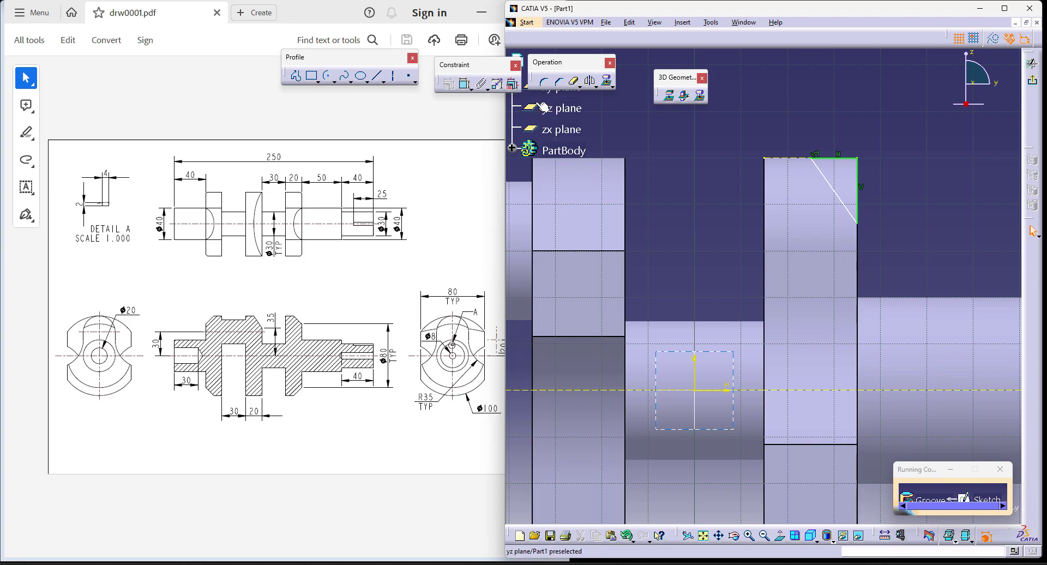
# - Constrain the triangle's vertical side coincident with the web's outer side edge
pyautogui.click(464, 85)
pyautogui.click(858, 206)
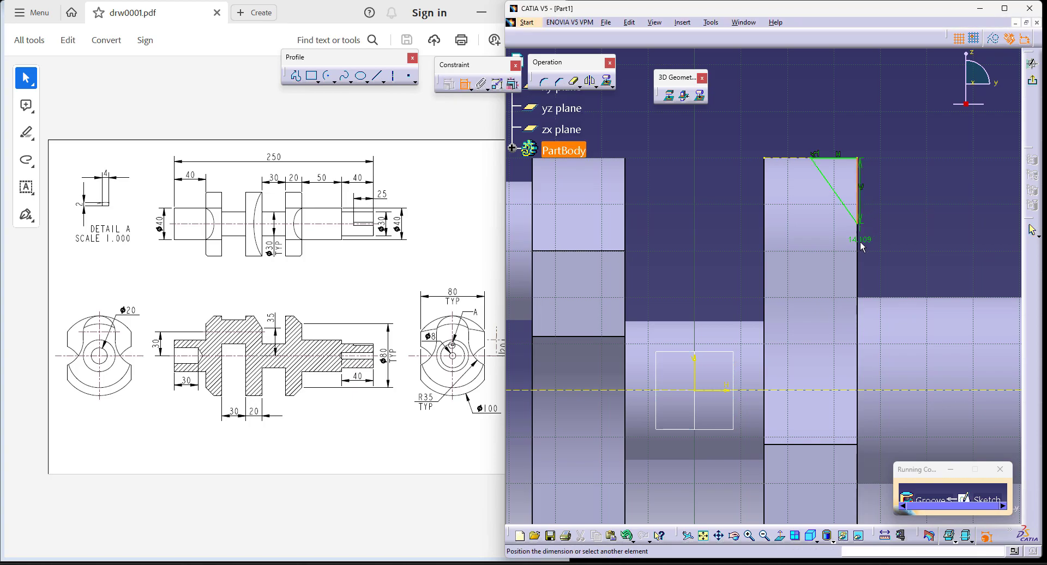
pyautogui.rightClick(895, 221)
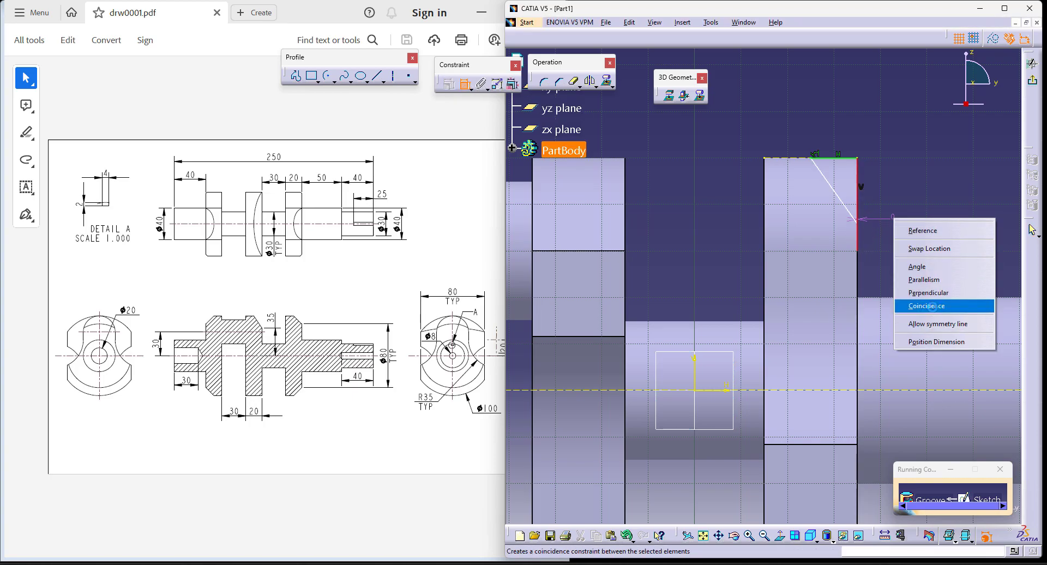
pyautogui.click(927, 304)
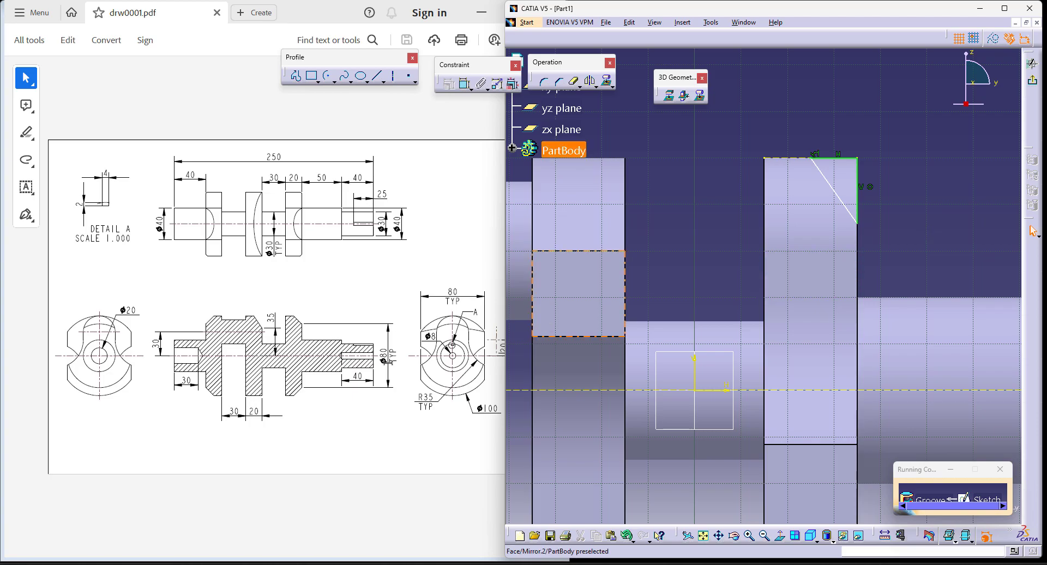
pyautogui.keyDown('ctrl'); pyautogui.moveTo(771, 136); pyautogui.dragTo(662, 143, button='middle'); pyautogui.keyUp('ctrl')
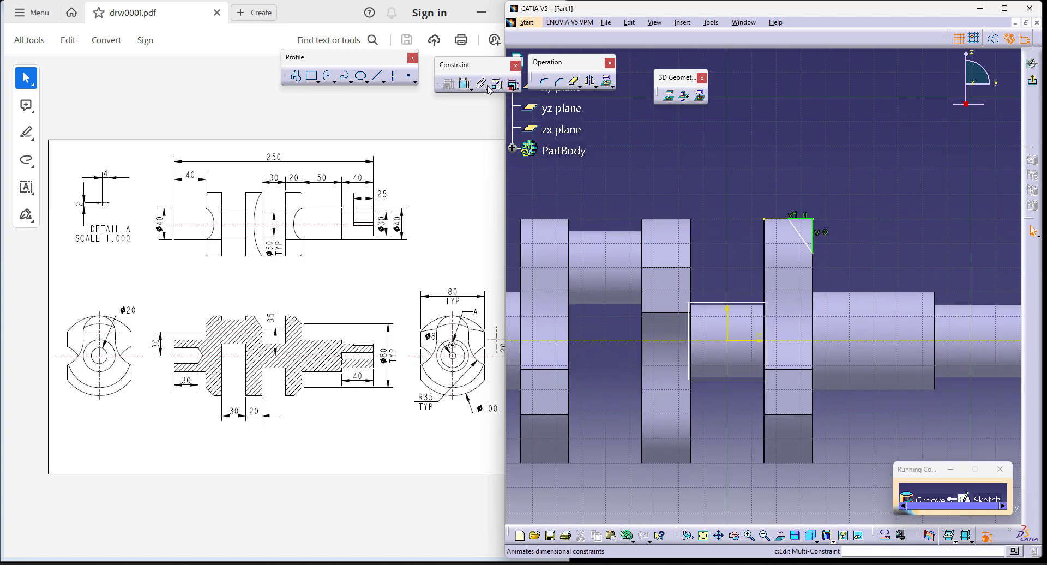
pyautogui.click(465, 83)
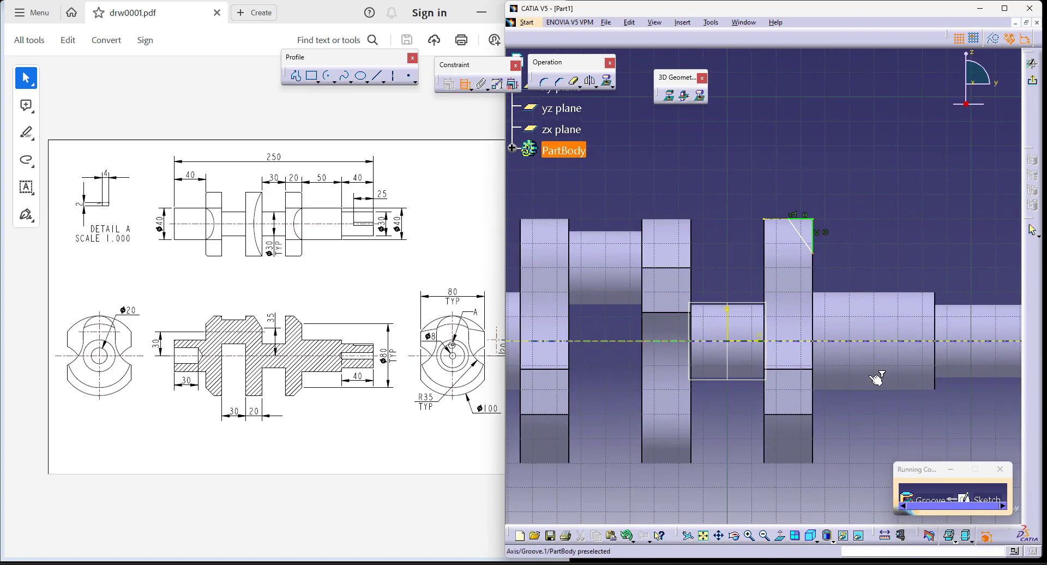
pyautogui.rightClick(891, 254)
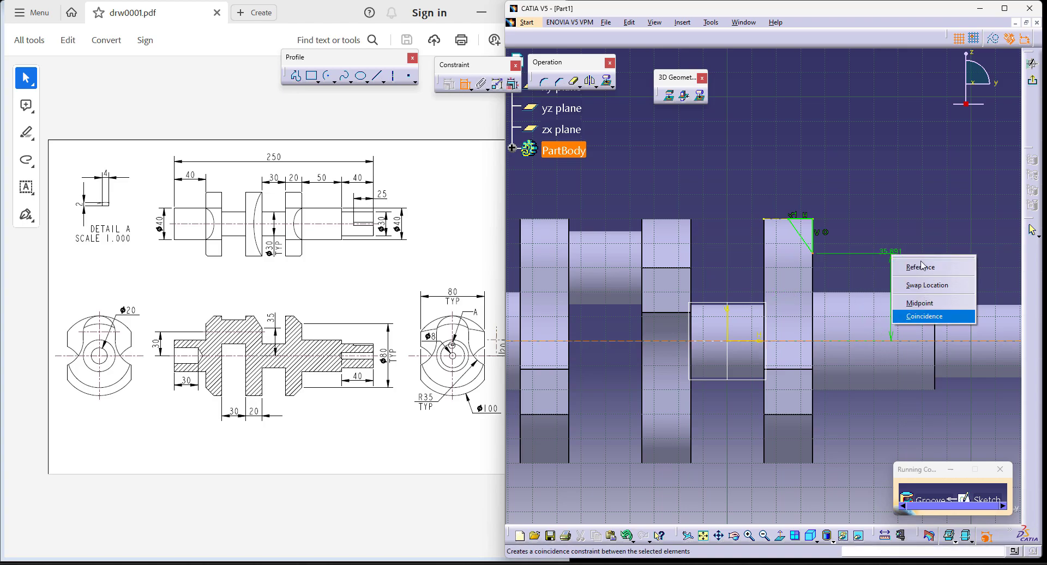
pyautogui.click(834, 229)
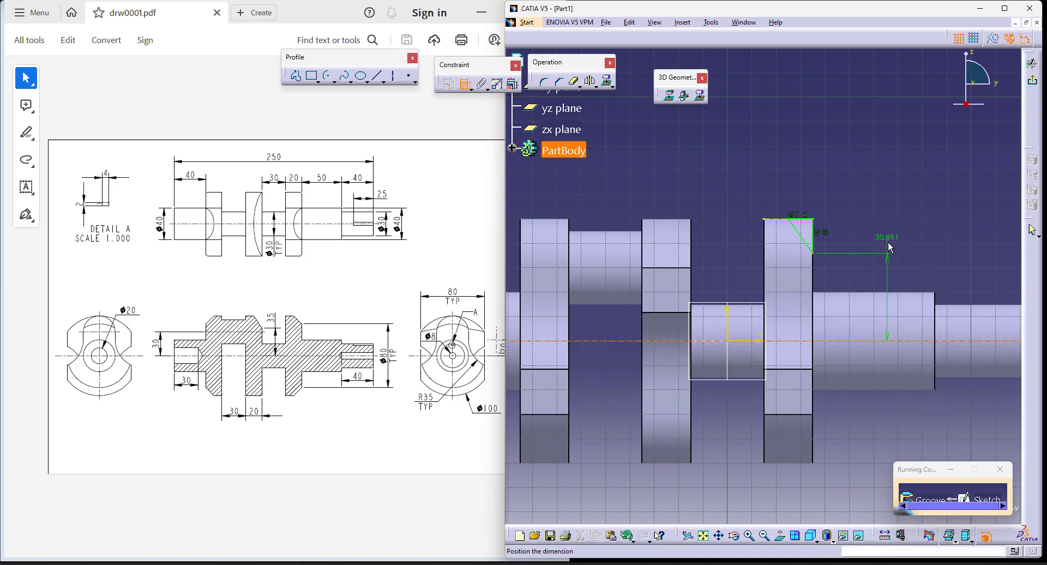
pyautogui.press('Escape')
pyautogui.moveTo(888, 246); pyautogui.dragTo(884, 240, button='middle')
pyautogui.middleClick(756, 138)
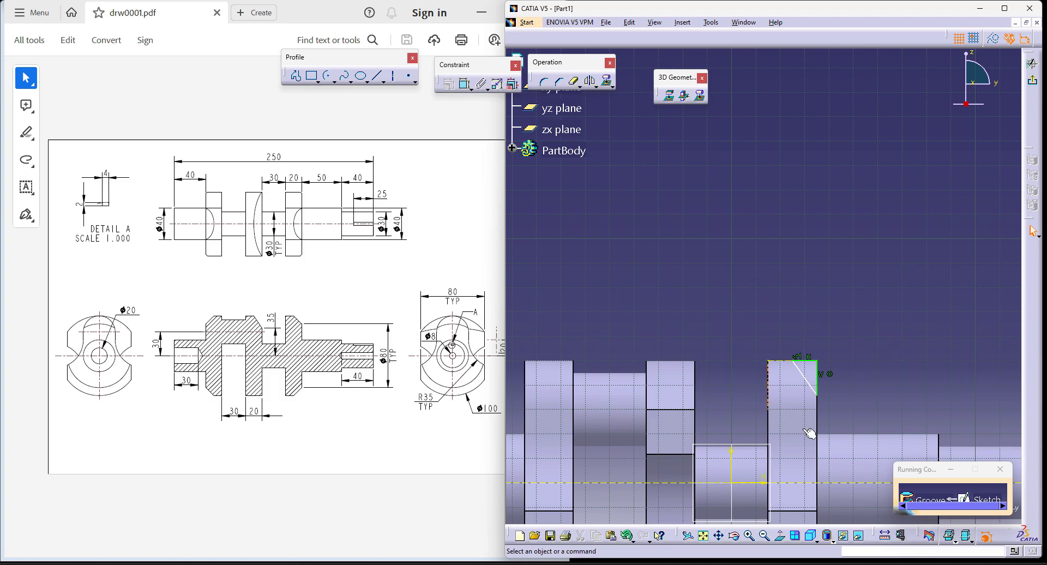
pyautogui.click(703, 536)
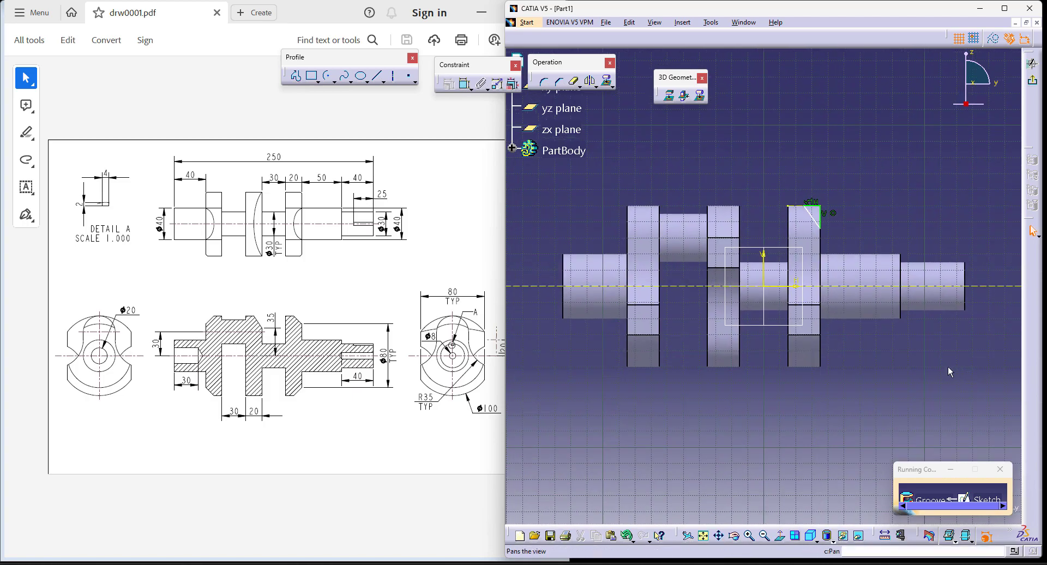
# - Dimension the triangle's lower vertex 40 mm from the shaft axis
pyautogui.click(463, 84)
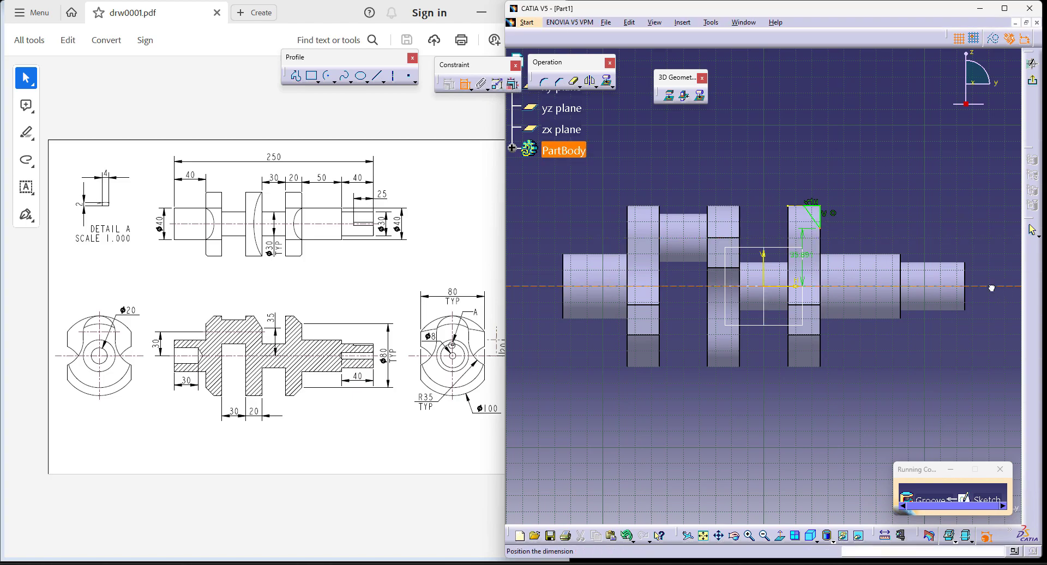
pyautogui.rightClick(960, 249)
pyautogui.click(977, 237)
pyautogui.doubleClick(893, 252)
pyautogui.write('40')
pyautogui.press('Return')
# - Revolve the triangle profile 360° around the shaft axis to groove the web next to the stepped shaft end
pyautogui.click(1033, 82)
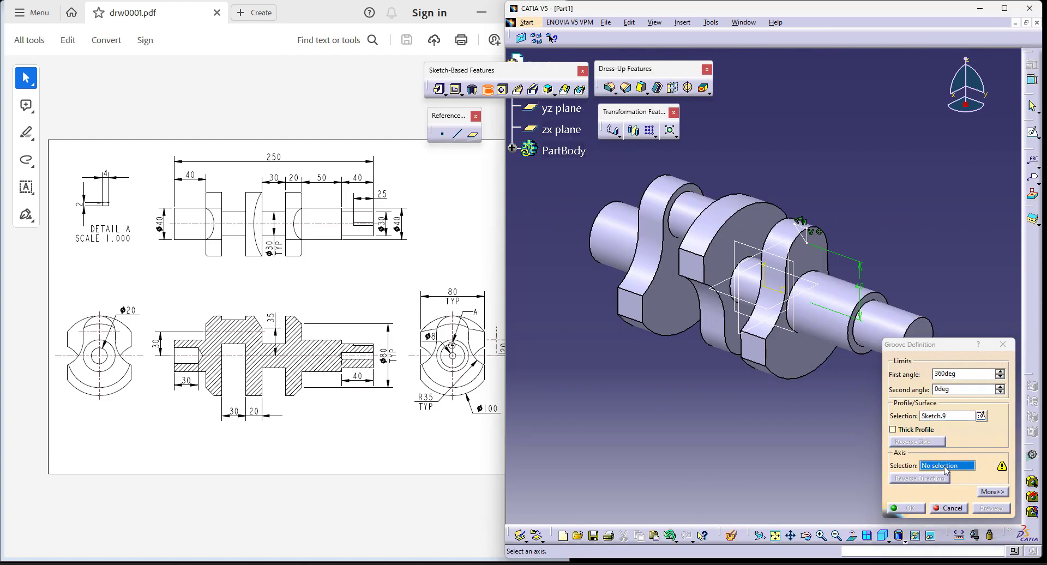
pyautogui.click(740, 279)
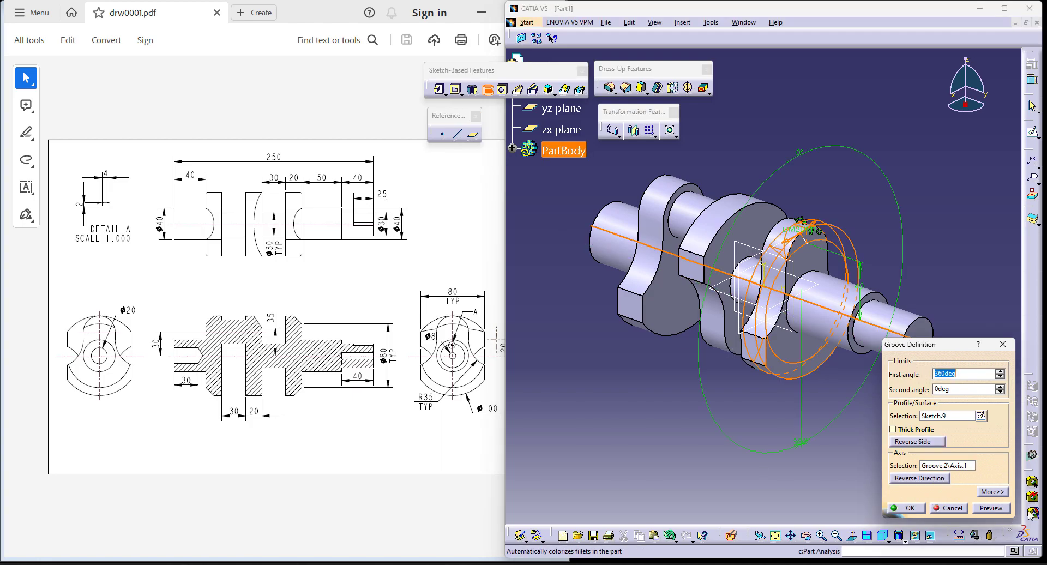
pyautogui.click(981, 415)
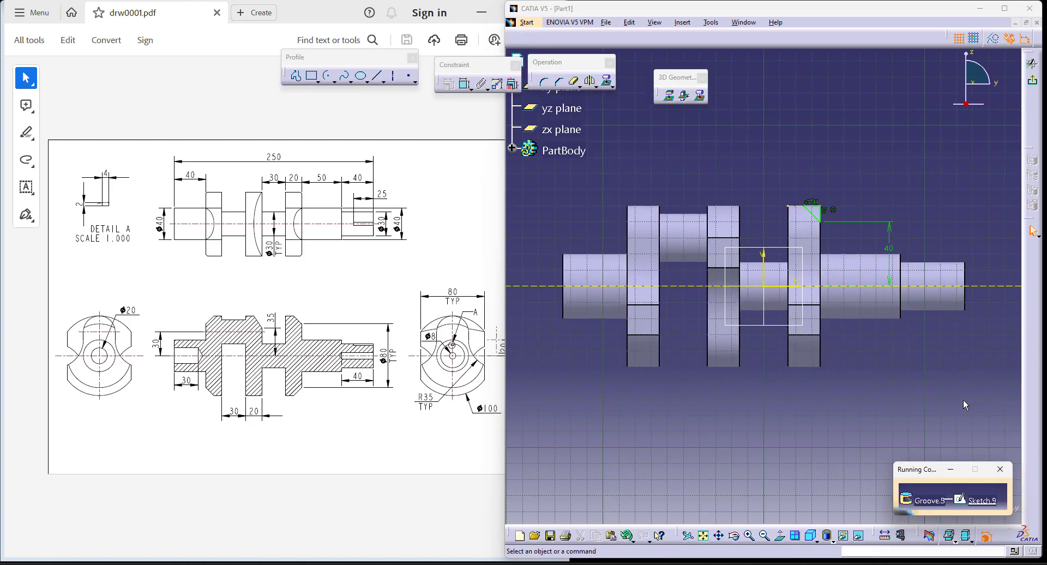
pyautogui.click(1034, 82)
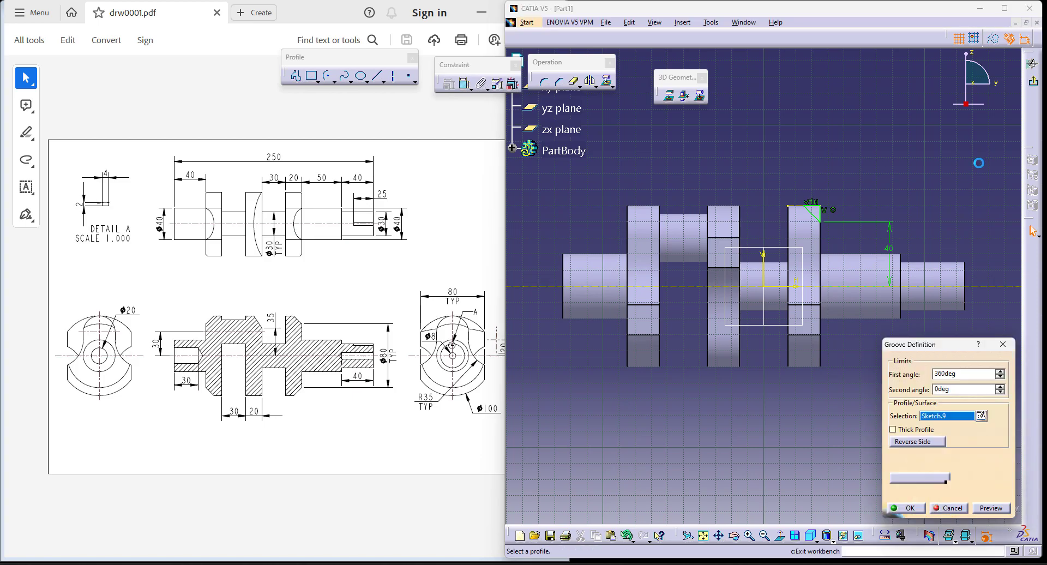
pyautogui.click(908, 509)
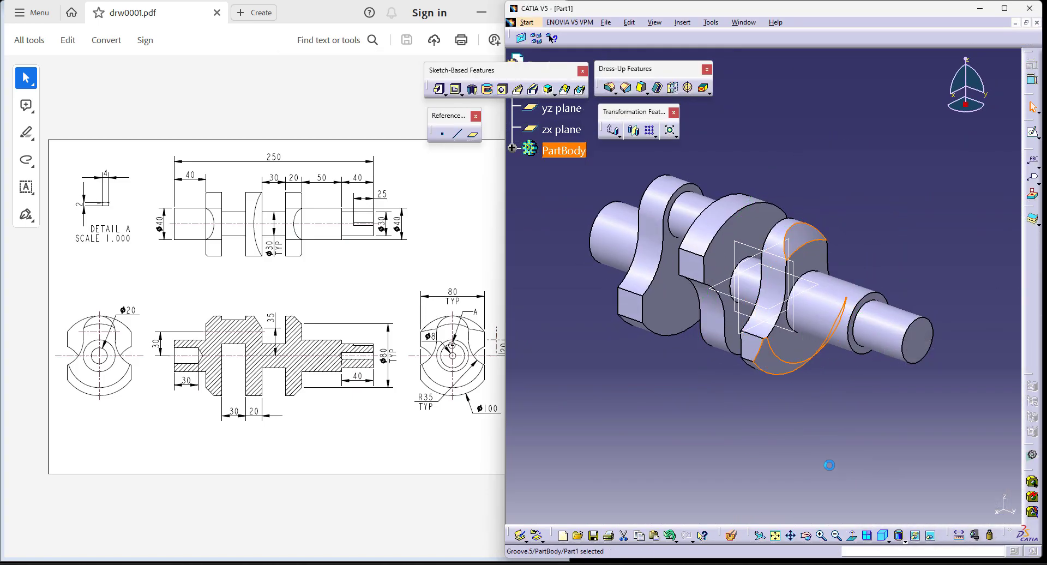
pyautogui.click(829, 464)
# - Start another Groove with a sketch on the yz plane and project the top edge of the web beside the unstepped shaft end
pyautogui.click(487, 89)
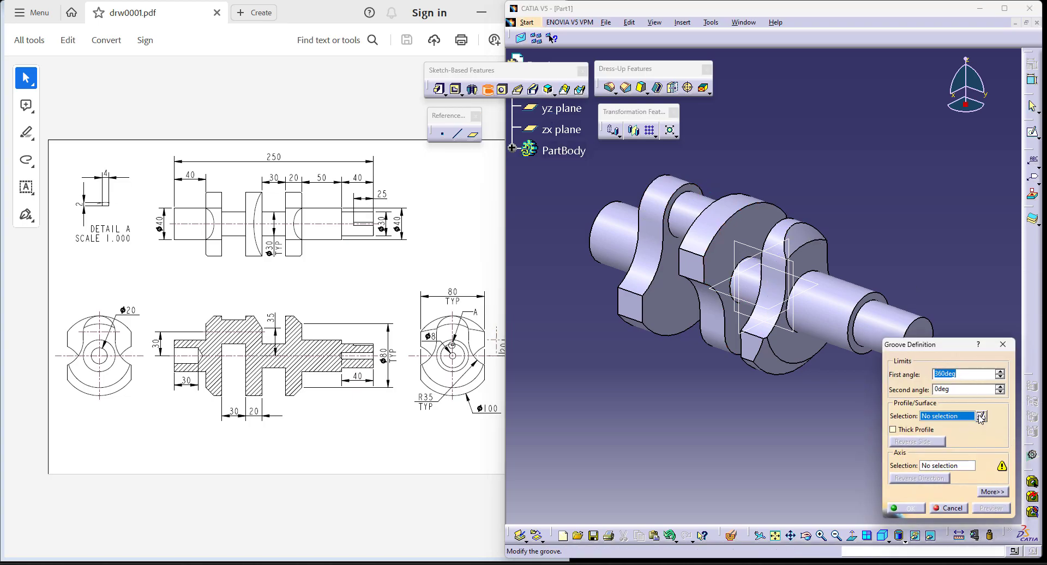
pyautogui.click(980, 417)
pyautogui.click(792, 330)
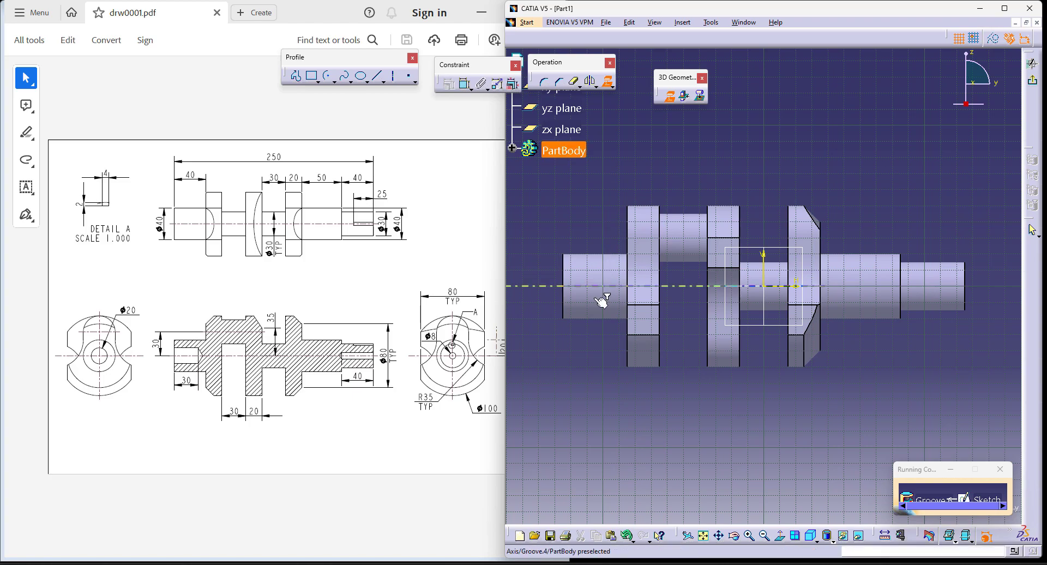
pyautogui.click(701, 97)
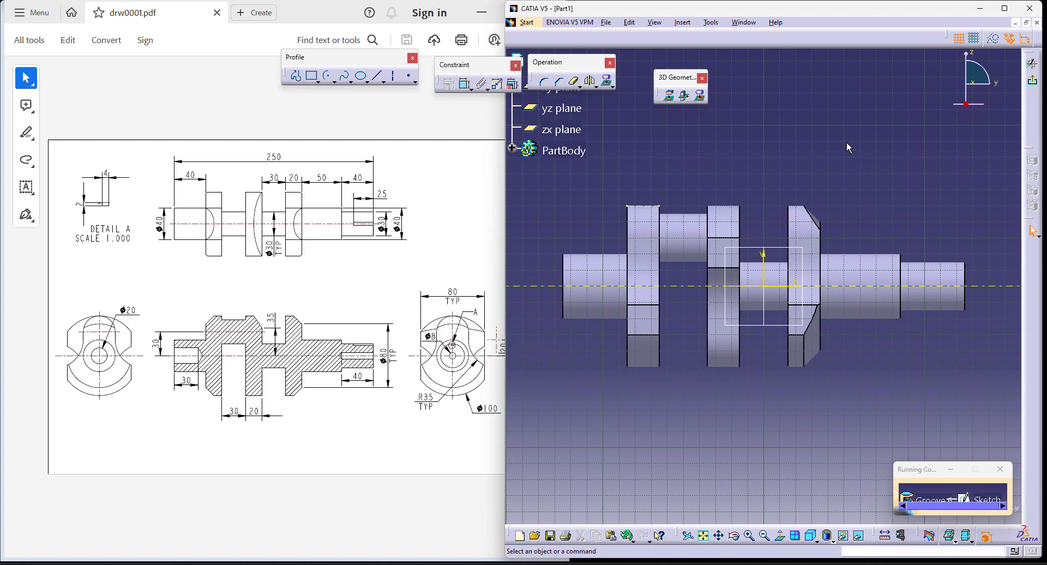
# - Sketch a right triangle at that web's upper outer corner, 10 mm wide from the top edge's midpoint and about 15 mm high
pyautogui.click(296, 75)
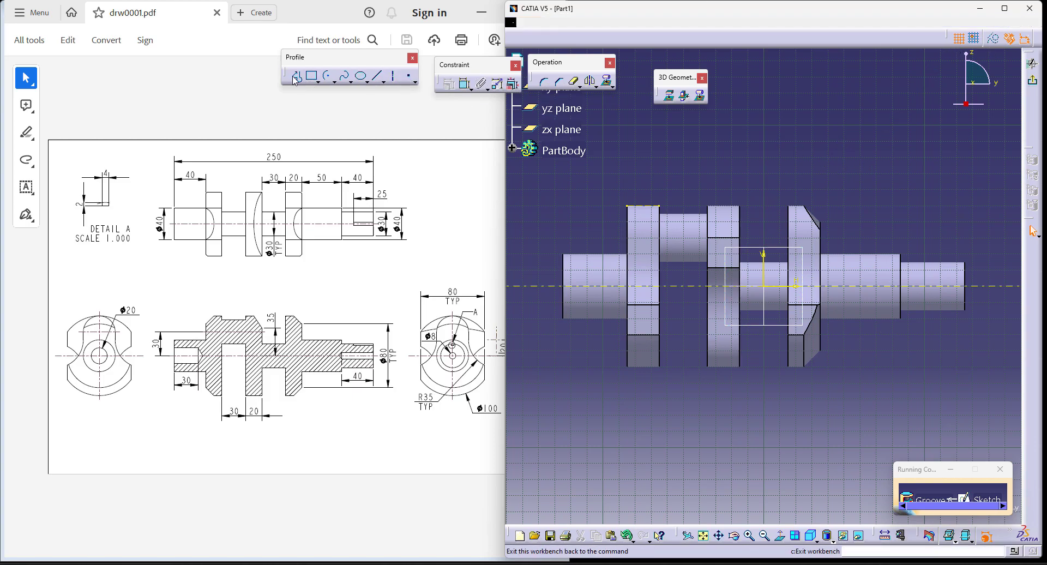
pyautogui.click(643, 206)
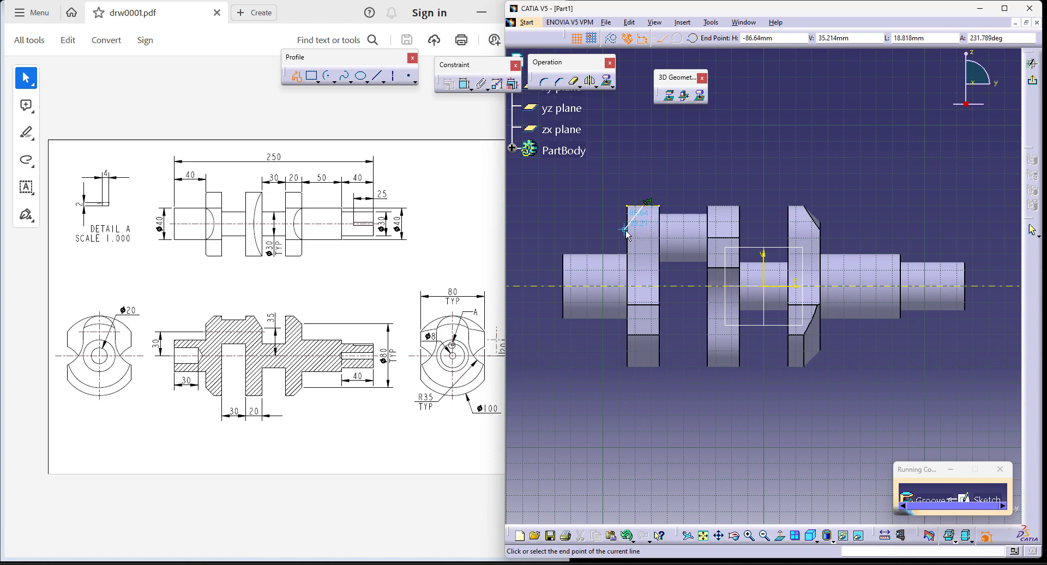
pyautogui.click(632, 207)
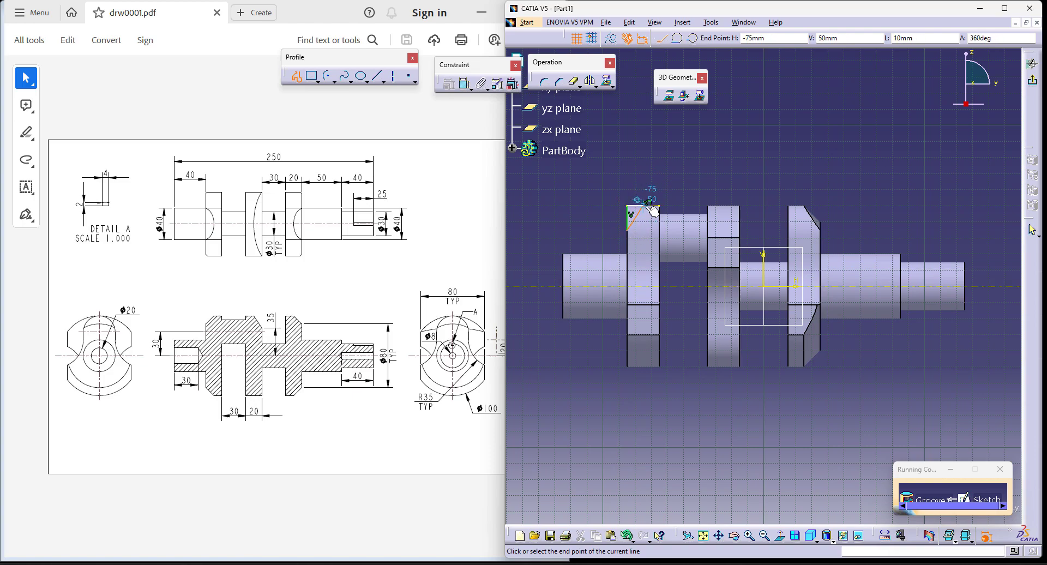
pyautogui.click(650, 206)
pyautogui.click(808, 166)
# - Add a diameter dimension of 80 mm between the triangle's lower vertex and the shaft axis
pyautogui.click(465, 83)
pyautogui.click(632, 232)
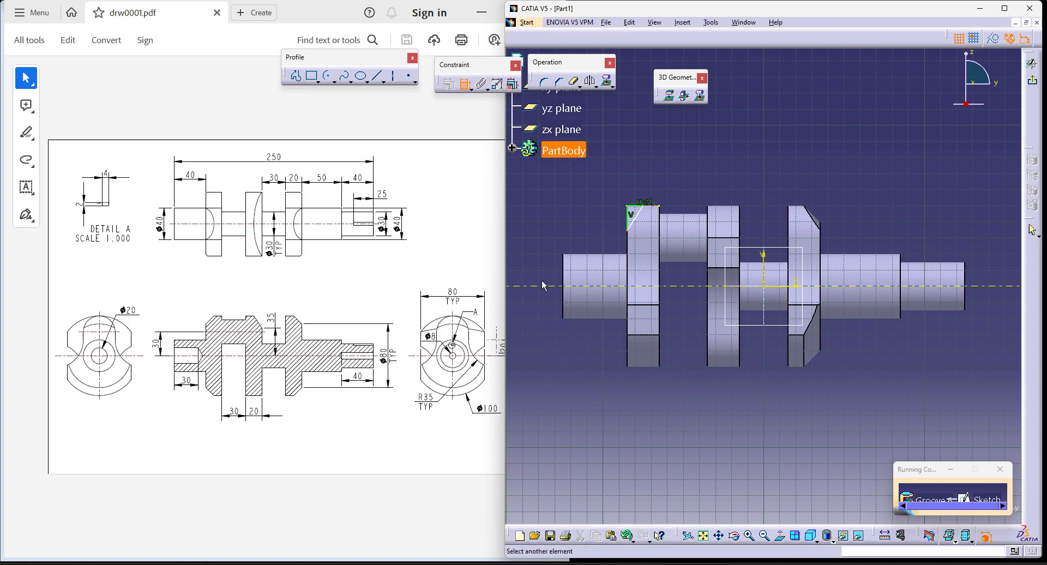
pyautogui.click(542, 284)
pyautogui.rightClick(546, 295)
pyautogui.click(593, 303)
pyautogui.click(539, 272)
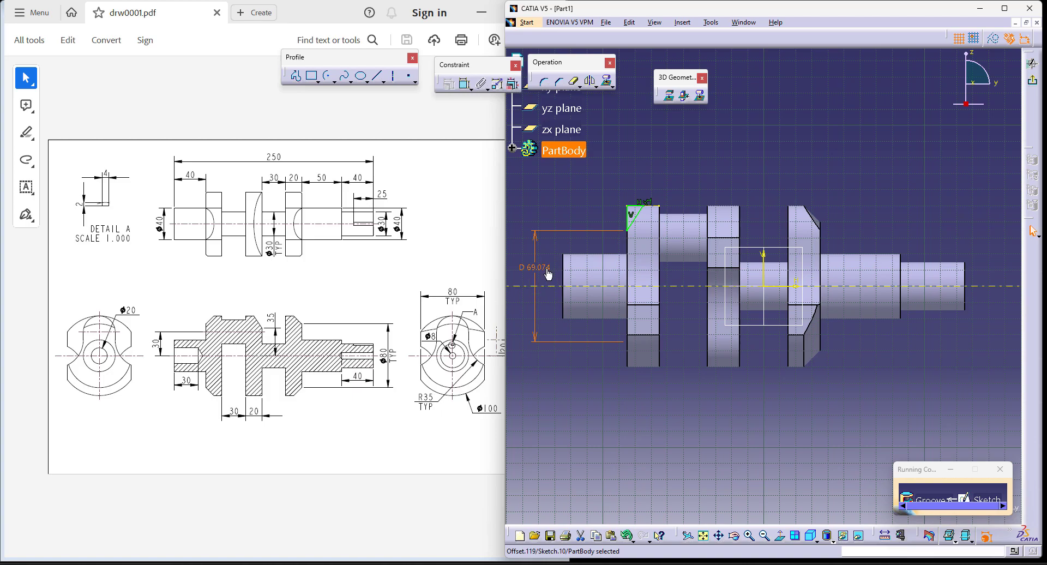
pyautogui.doubleClick(546, 267)
pyautogui.write('80')
pyautogui.press('Return')
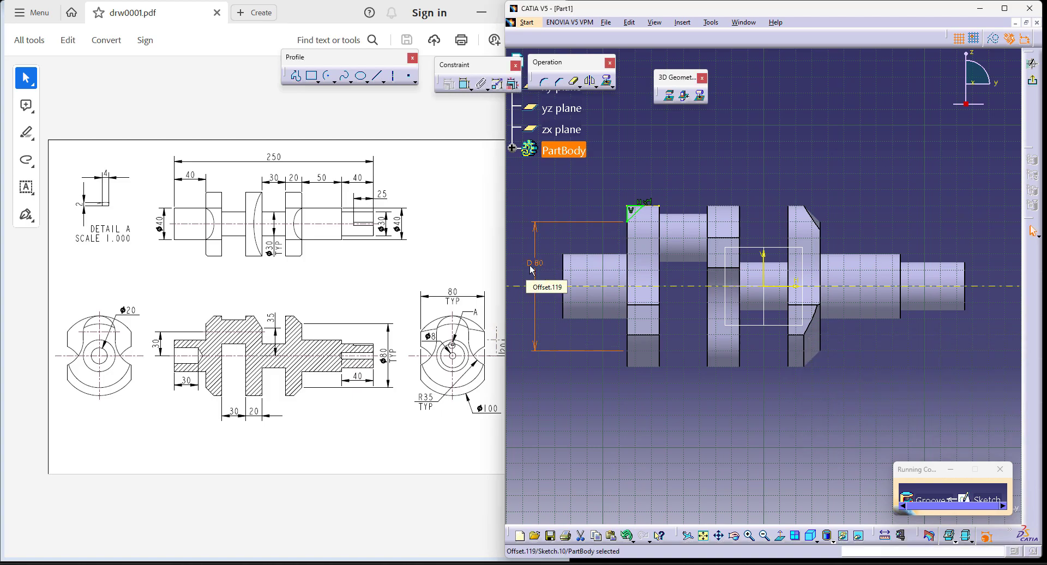
# - Finish the 360° Groove that bevels the web beside the unstepped shaft end and inspect it in the isometric view
pyautogui.click(1032, 81)
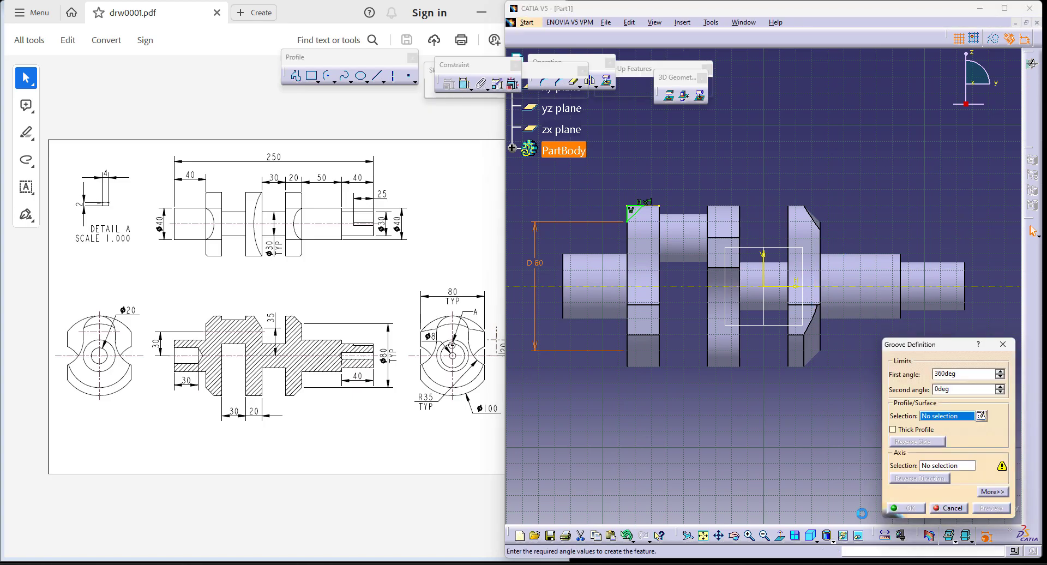
pyautogui.click(908, 508)
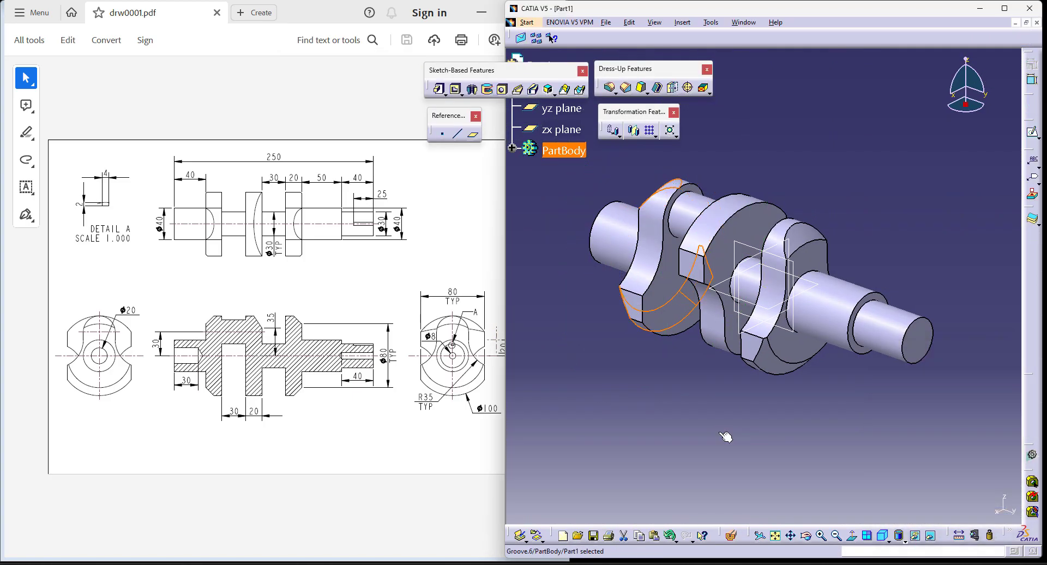
pyautogui.click(719, 442)
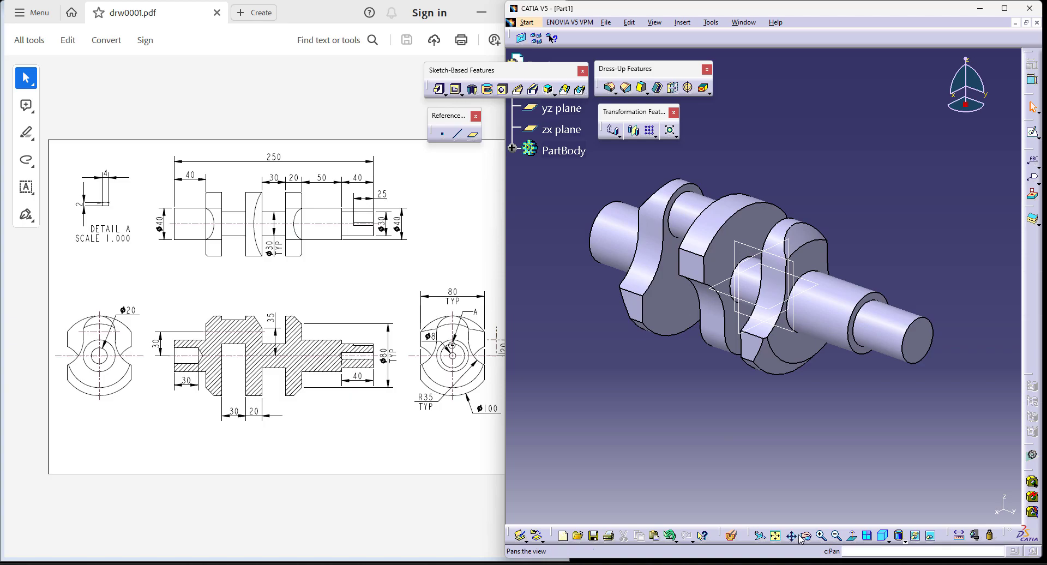
pyautogui.moveTo(652, 338); pyautogui.dragTo(795, 335)
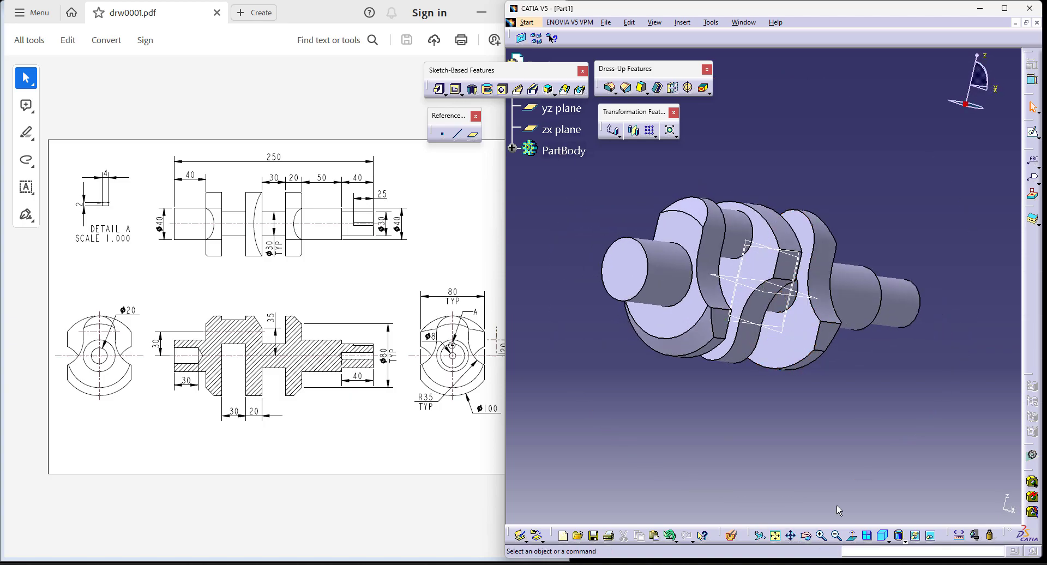
pyautogui.click(882, 536)
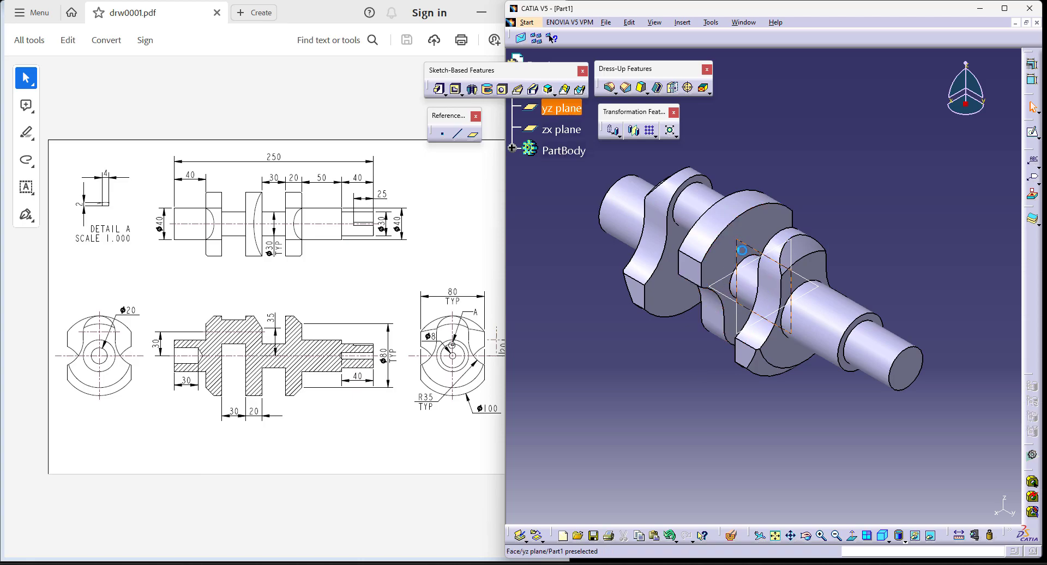
# - Create a yz-plane sketch with the middle web's top edge projected as construction geometry and a point at the edge's midpoint
pyautogui.click(1032, 131)
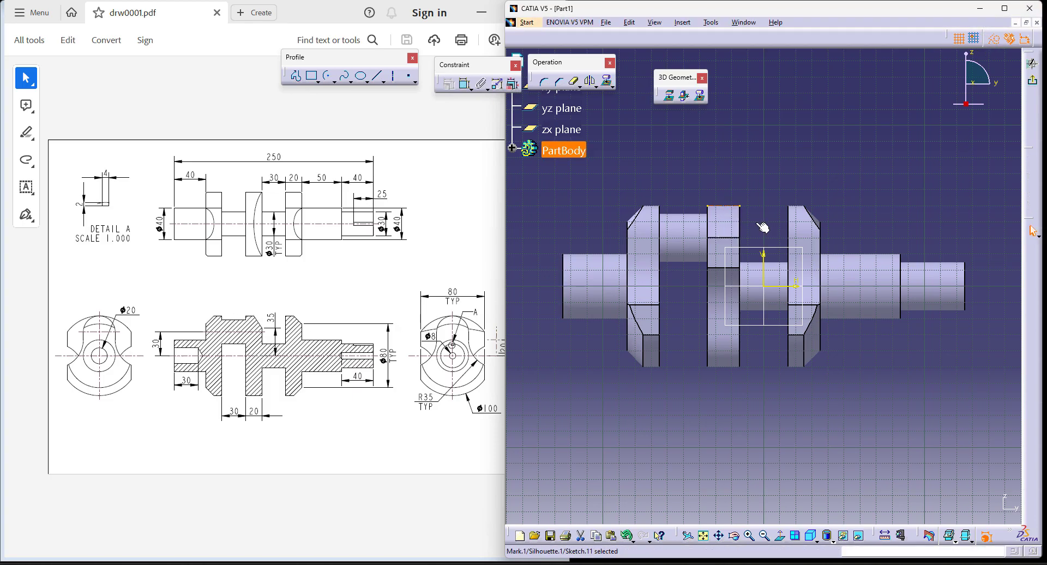
pyautogui.click(995, 39)
pyautogui.click(409, 76)
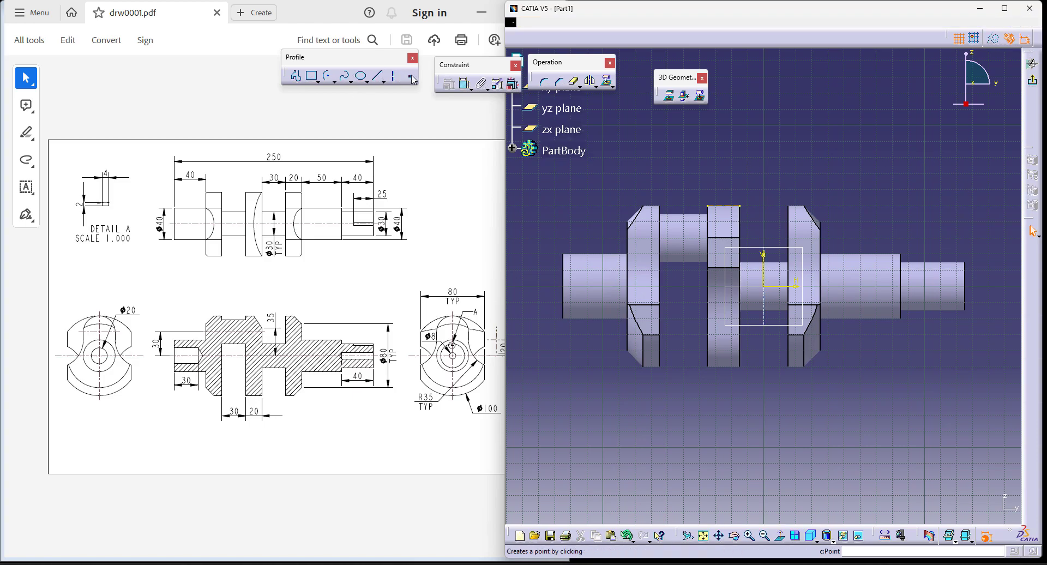
pyautogui.click(726, 206)
pyautogui.click(1032, 81)
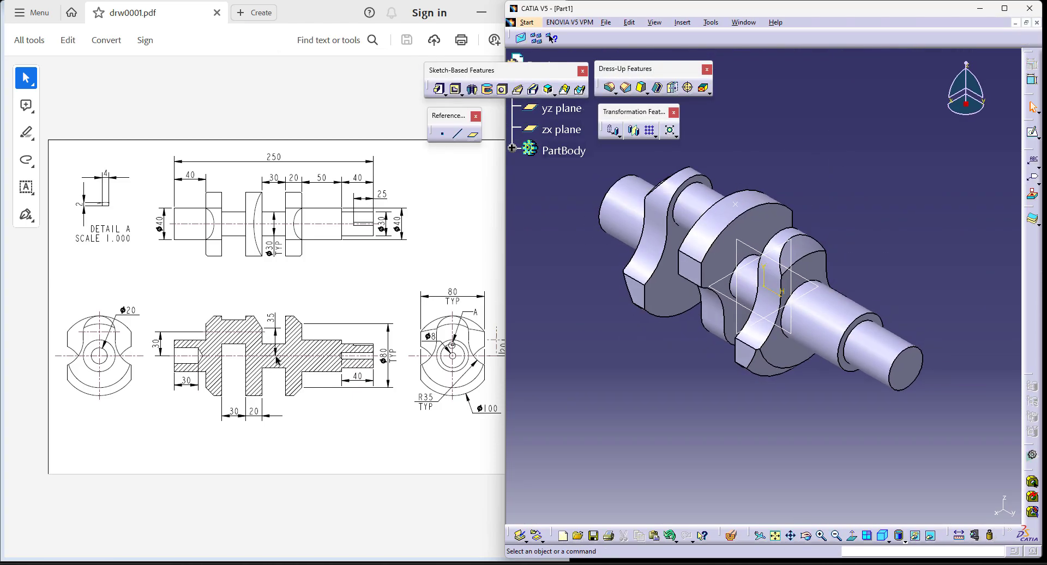
# - Open a sketch on the middle web's side face and place a point about 36 mm above the shaft axis
pyautogui.click(747, 254)
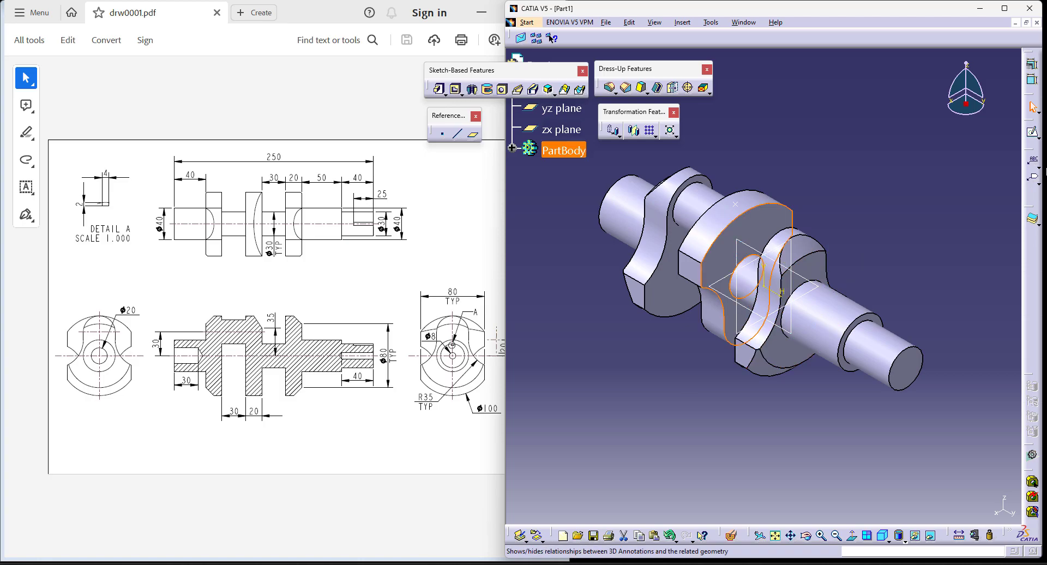
pyautogui.click(1033, 134)
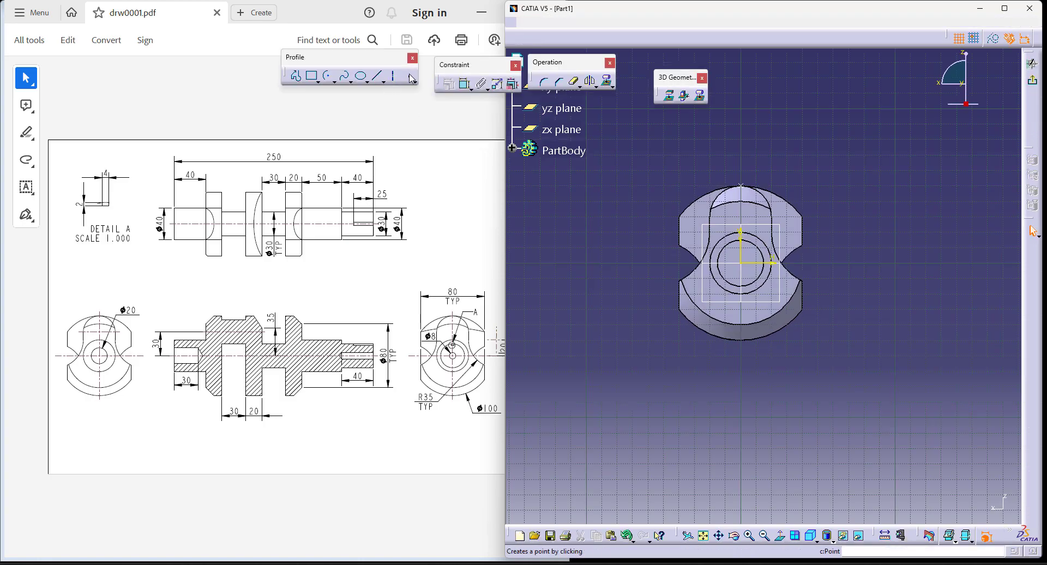
pyautogui.click(741, 208)
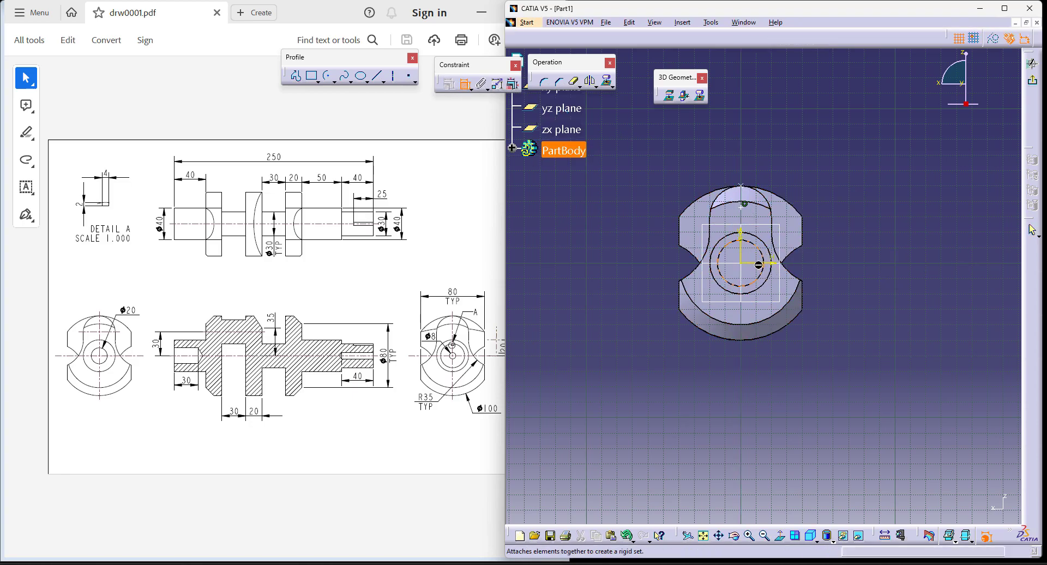
# - Dimension the face sketch's point 35 mm above the shaft centre and leave the sketch
pyautogui.click(762, 264)
pyautogui.click(745, 205)
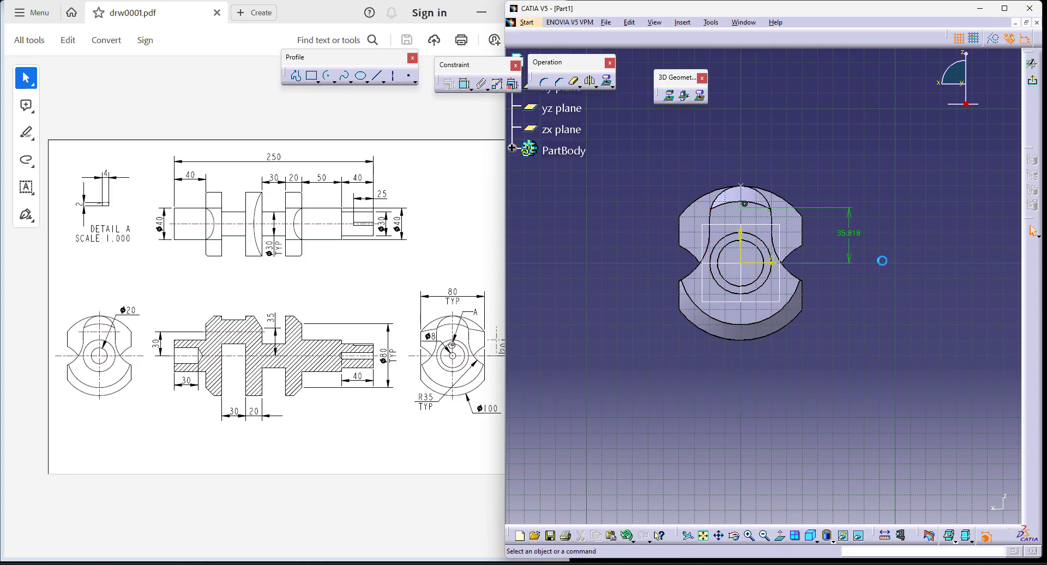
pyautogui.doubleClick(846, 229)
pyautogui.write('35')
pyautogui.press('Return')
pyautogui.click(1033, 63)
pyautogui.click(758, 418)
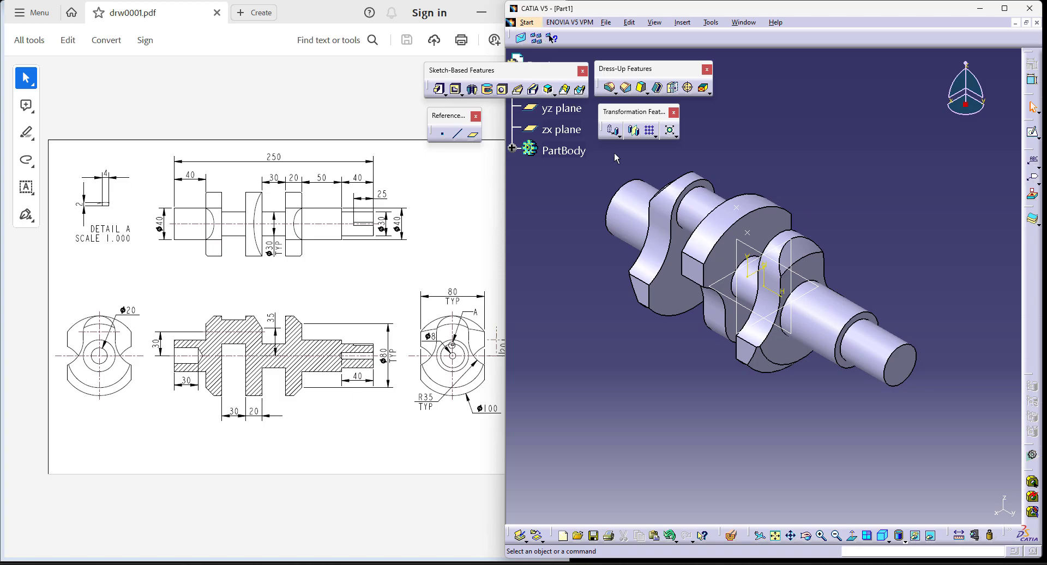
# - Switch to the Wireframe and Surface Design workbench
pyautogui.click(527, 21)
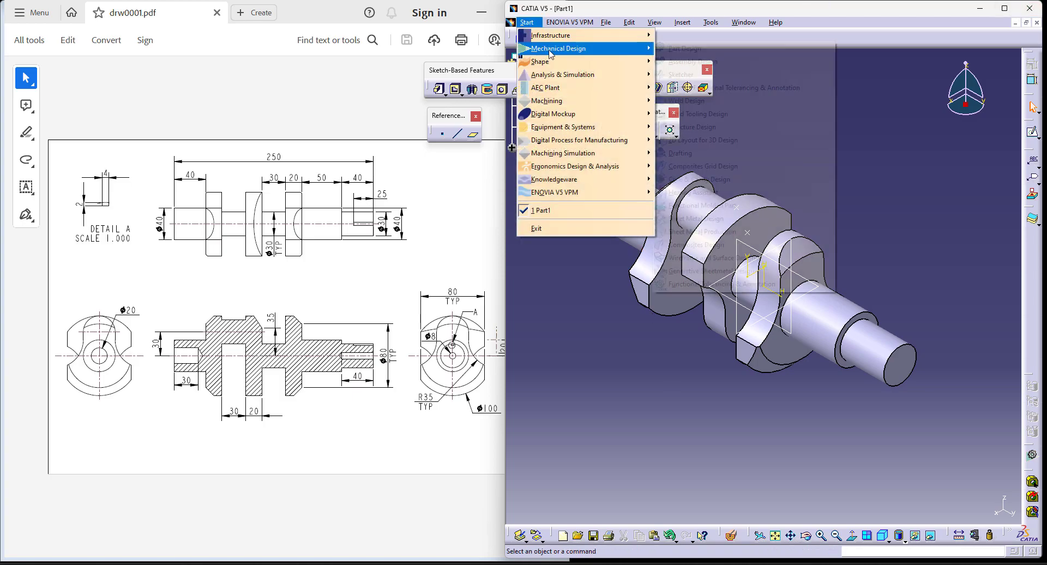
pyautogui.moveTo(562, 48)
pyautogui.click(734, 258)
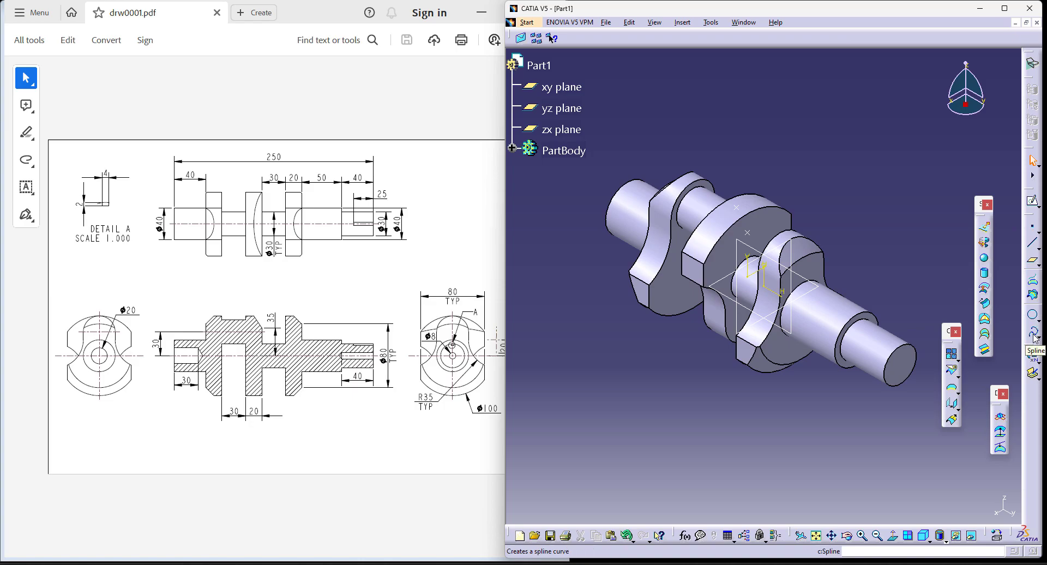
# - Create a spline from one upper corner of the middle web's side face through the top-edge midpoint to the opposite corner
pyautogui.click(1034, 339)
pyautogui.click(704, 260)
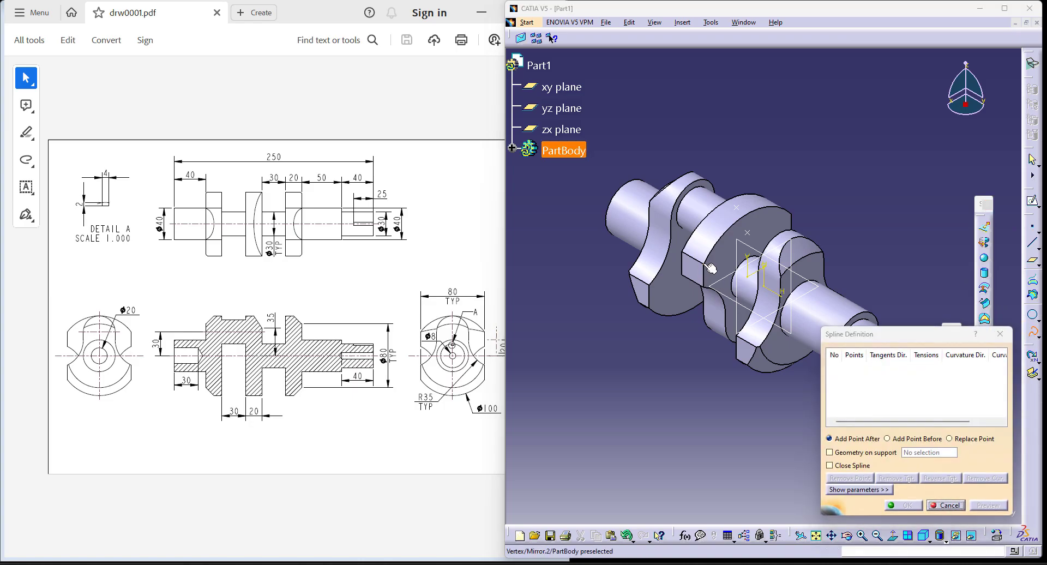
pyautogui.click(738, 206)
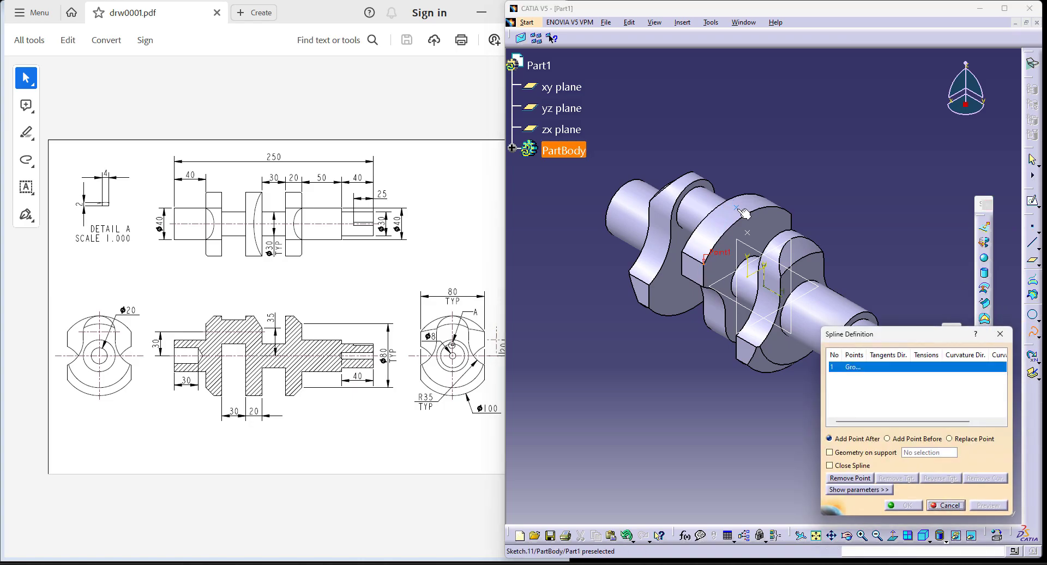
pyautogui.click(795, 215)
pyautogui.click(903, 505)
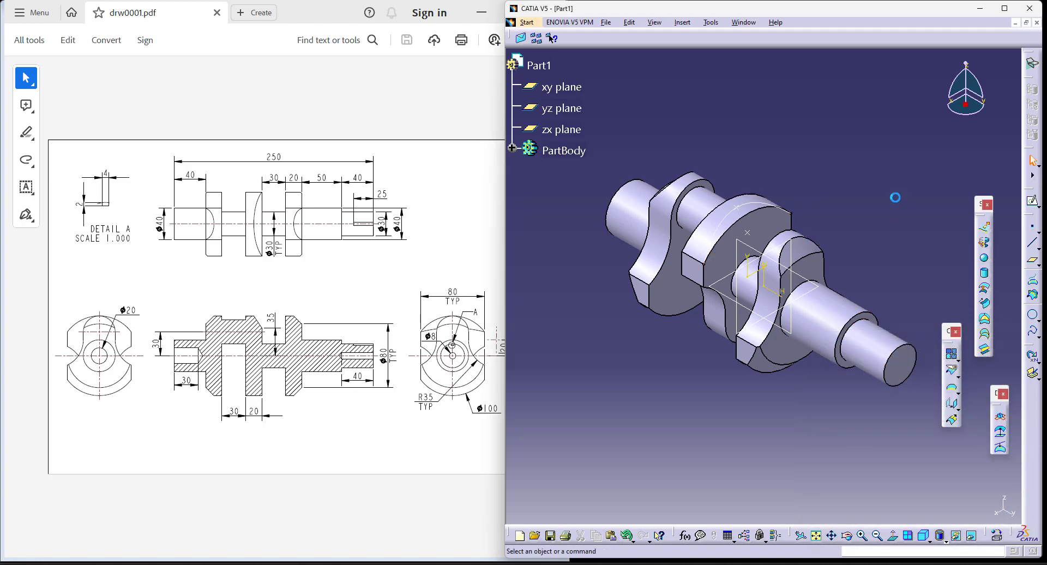
# - Create a second spline from one upper corner of the middle web's side face through the sketched face point to the opposite corner
pyautogui.click(1033, 331)
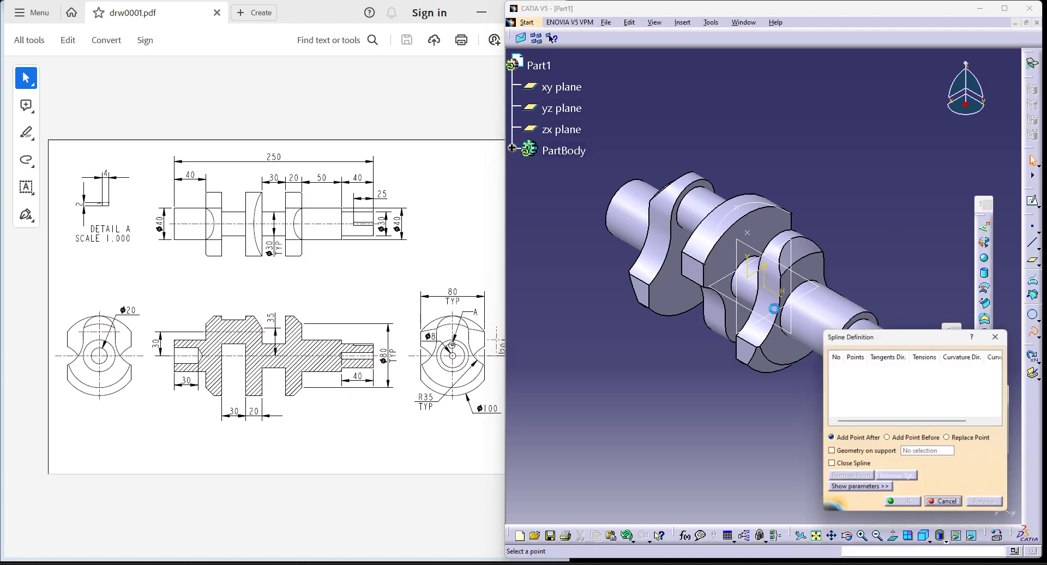
pyautogui.click(705, 265)
pyautogui.click(748, 231)
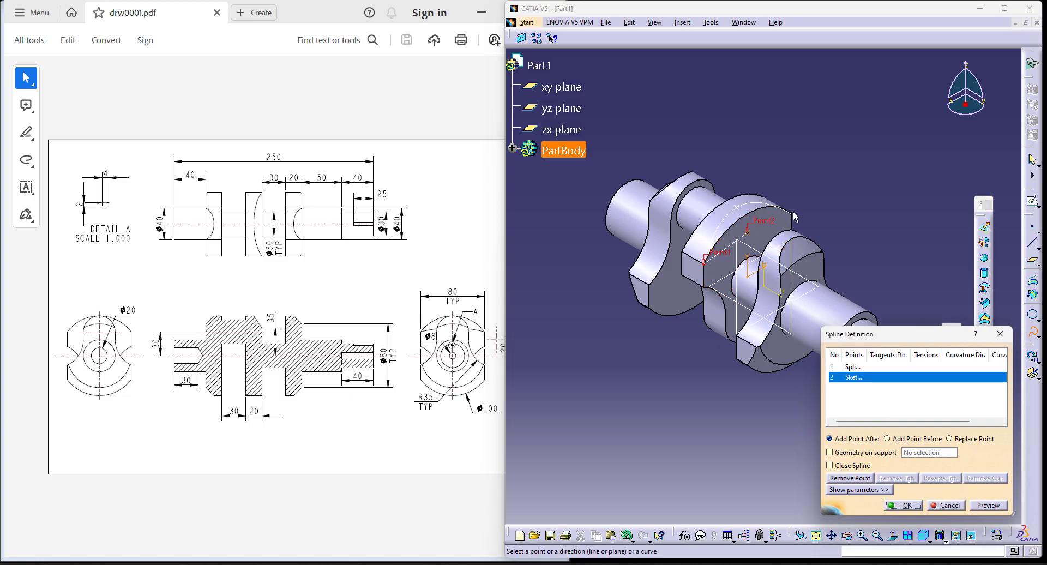
pyautogui.click(910, 505)
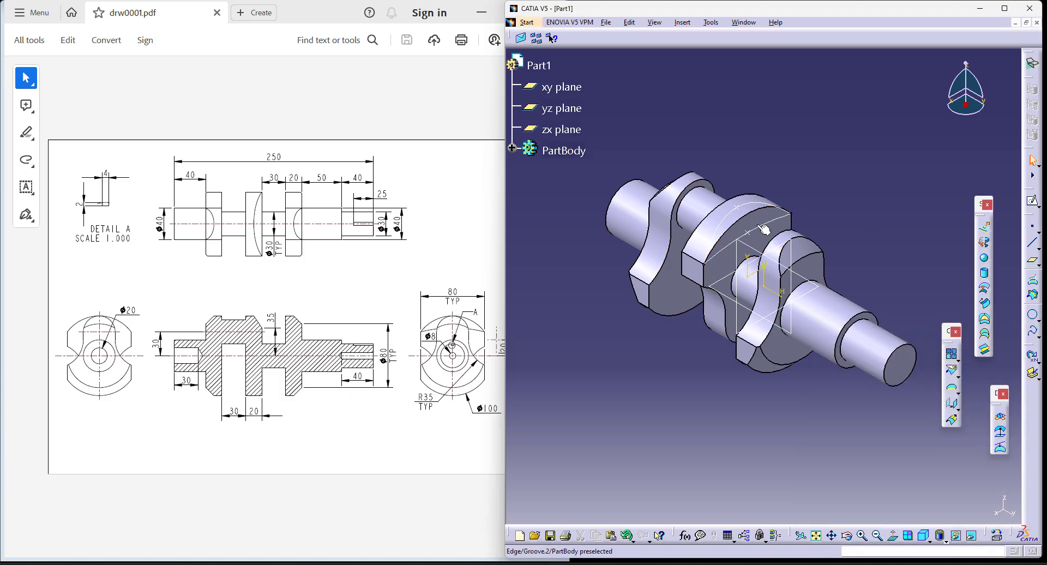
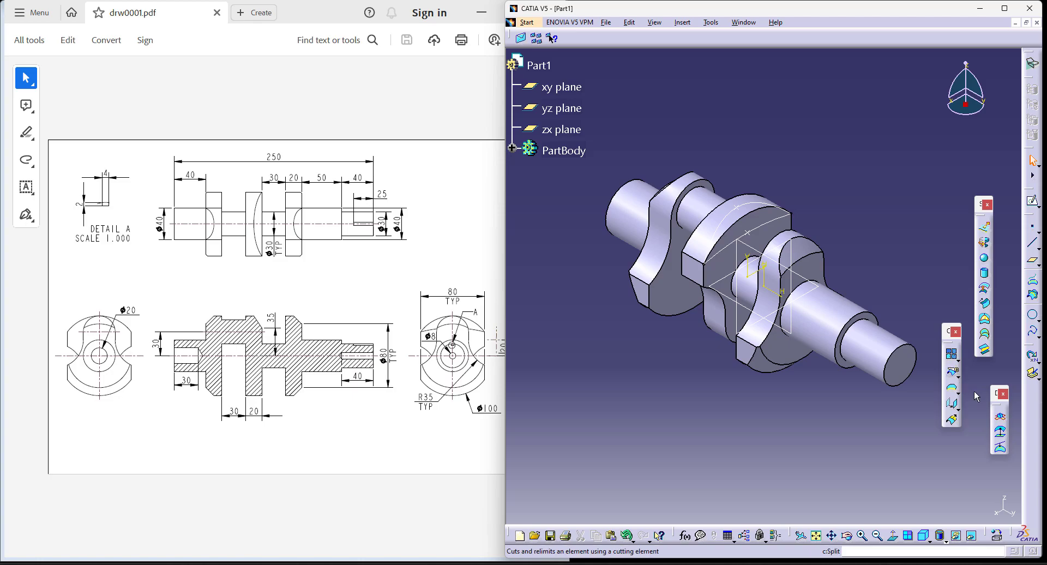
# - Fill the area between the two splines on the middle web with a surface
pyautogui.click(985, 319)
pyautogui.click(764, 205)
pyautogui.click(768, 224)
pyautogui.click(903, 505)
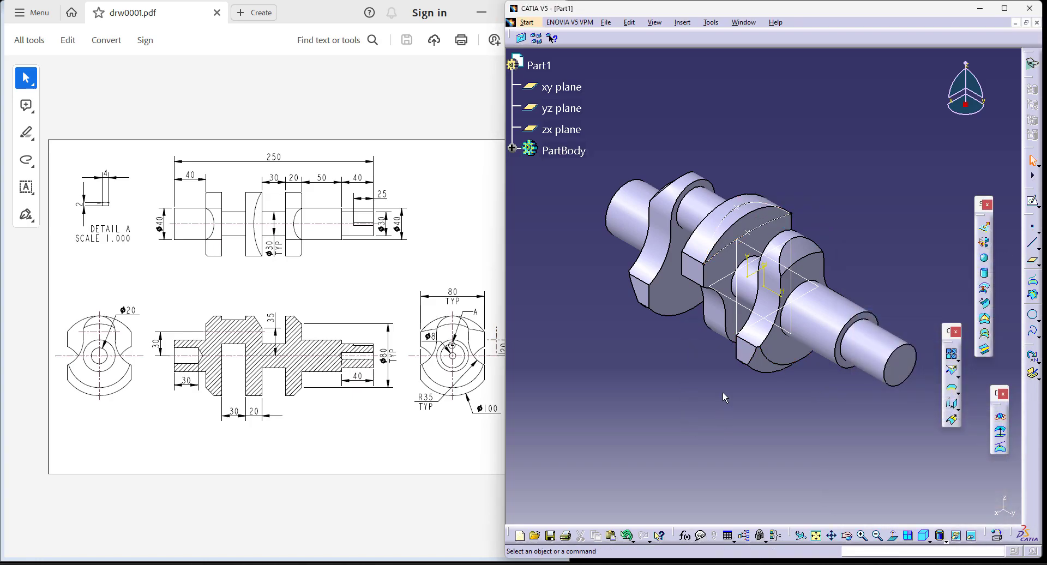
# - Hide the solid body and extrapolate the fill surface 10 mm beyond its upper spline with tangent continuity
pyautogui.moveTo(757, 436); pyautogui.dragTo(731, 244, button='middle')
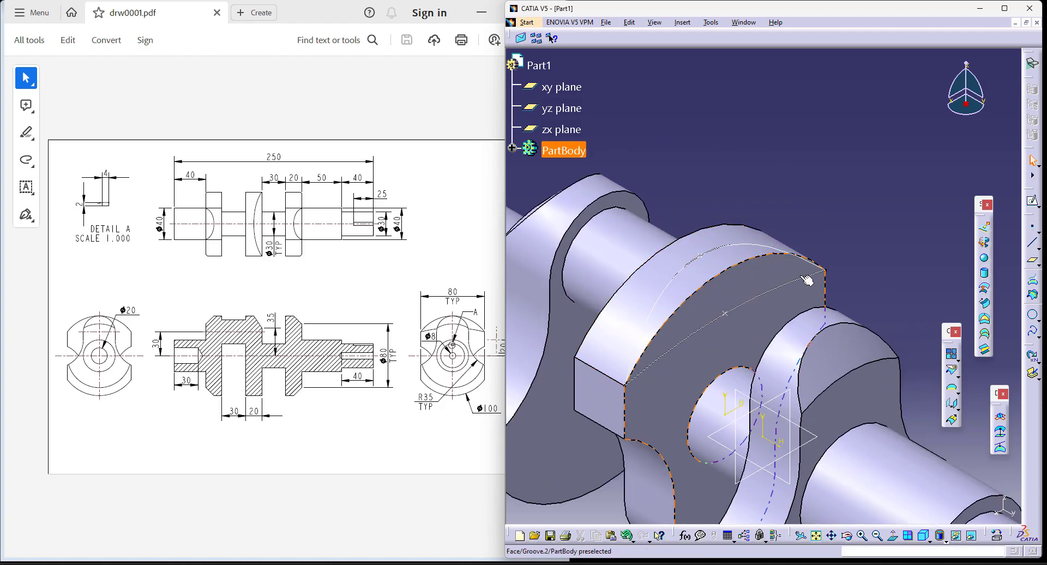
pyautogui.click(951, 420)
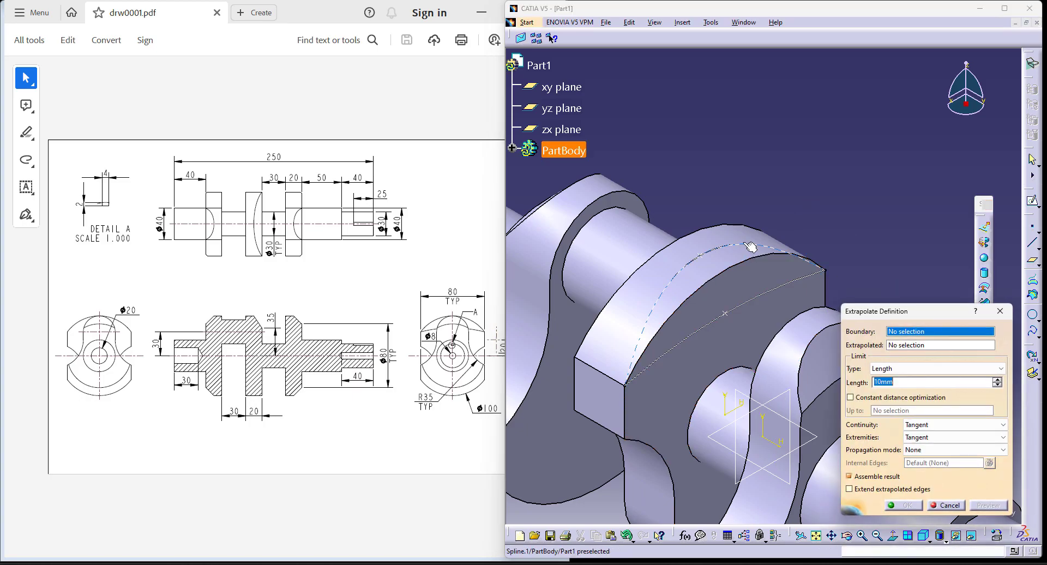
pyautogui.rightClick(693, 373)
pyautogui.click(743, 405)
pyautogui.click(753, 284)
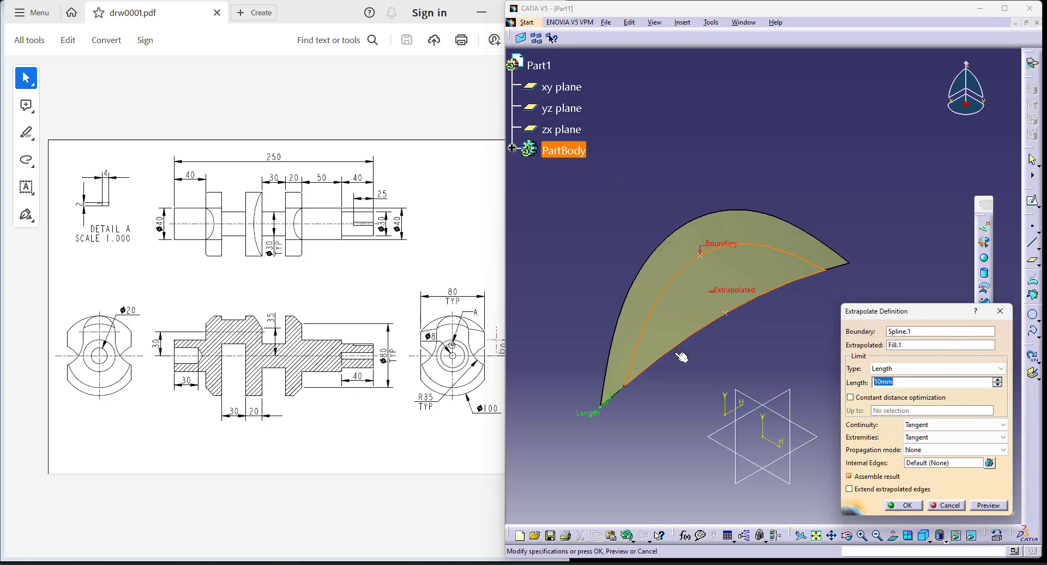
pyautogui.click(905, 506)
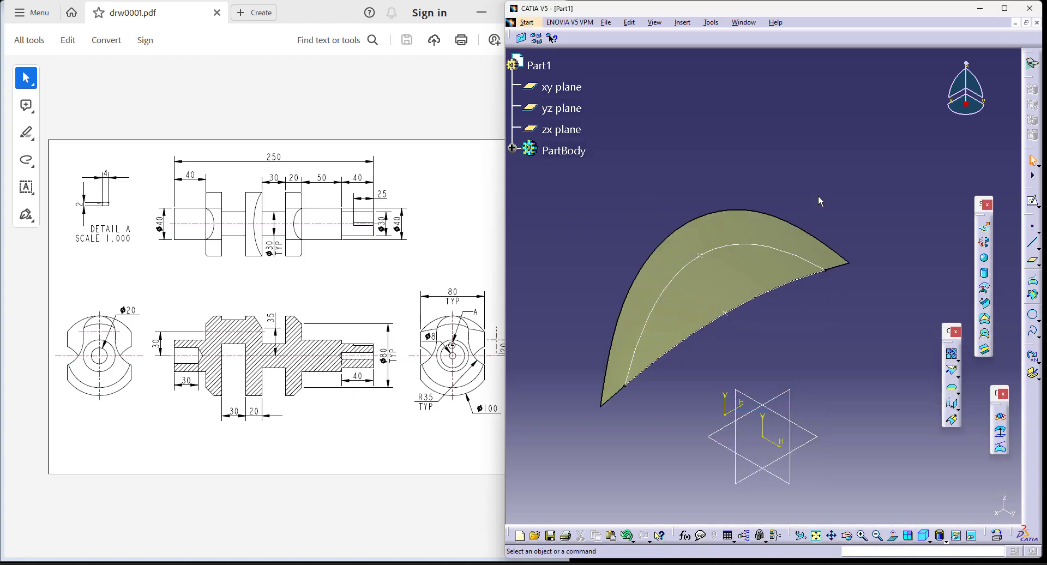
# - Show the solid crankshaft body again and switch to the Part Design workbench
pyautogui.click(512, 147)
pyautogui.rightClick(581, 80)
pyautogui.click(608, 111)
pyautogui.click(520, 58)
pyautogui.moveTo(731, 129); pyautogui.dragTo(732, 224, button='middle')
pyautogui.scroll(3, 579, 163)
pyautogui.click(526, 22)
pyautogui.moveTo(562, 44)
pyautogui.click(693, 44)
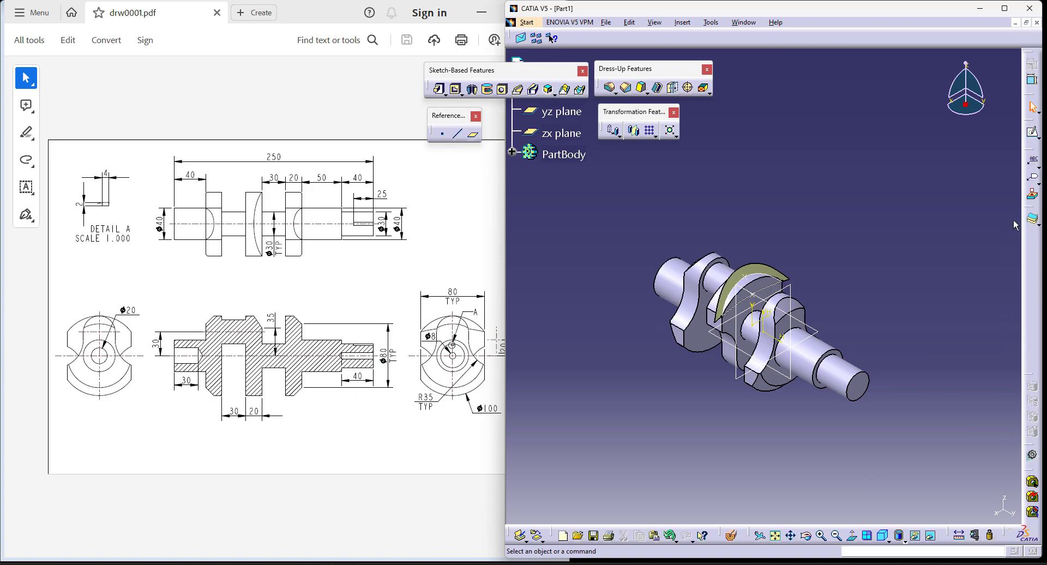
# - Split the solid body with the extrapolated surface to bevel the top of the middle web
pyautogui.click(1037, 223)
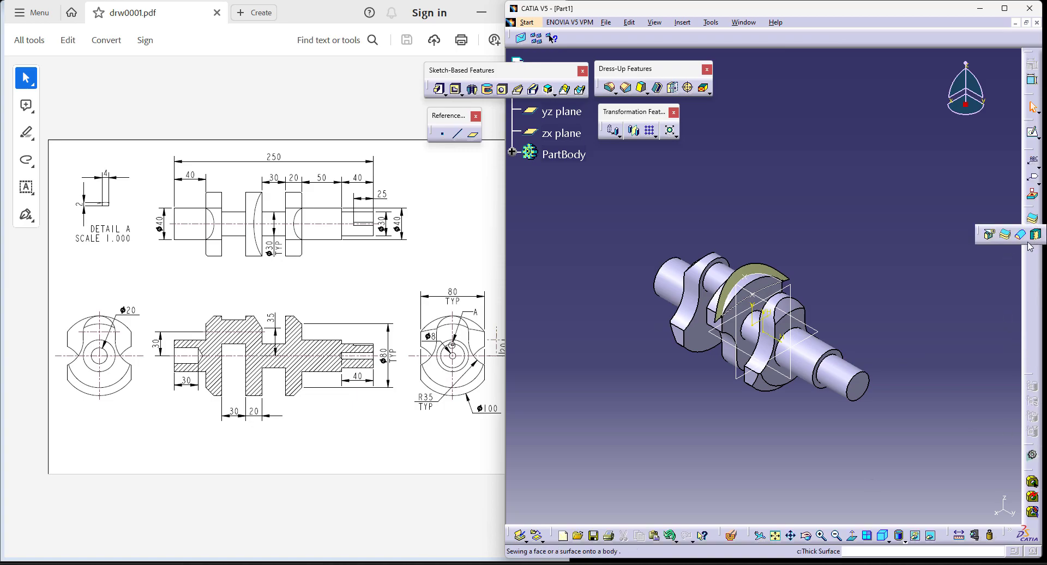
pyautogui.click(990, 236)
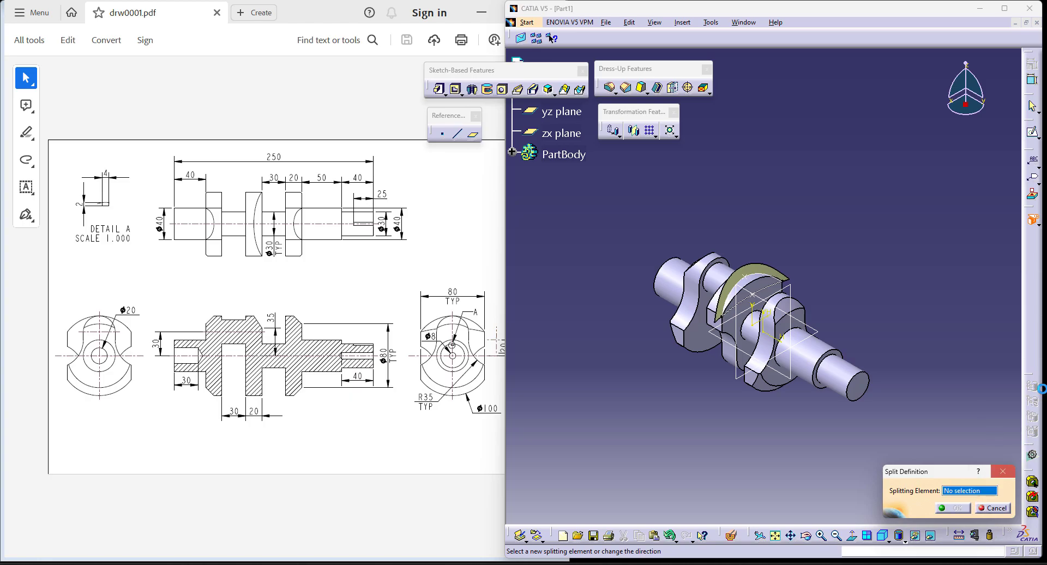
pyautogui.click(762, 271)
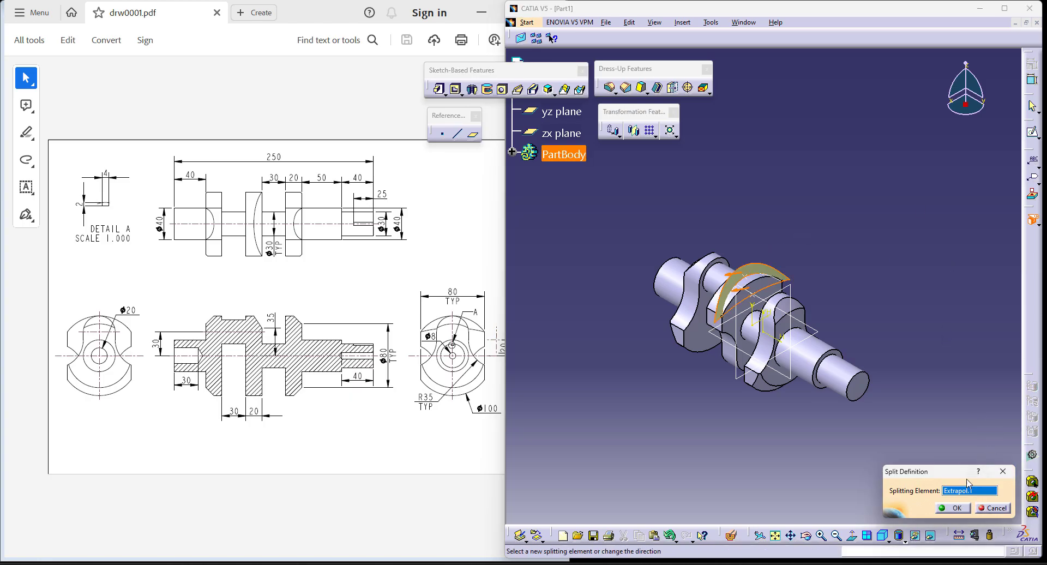
pyautogui.click(954, 508)
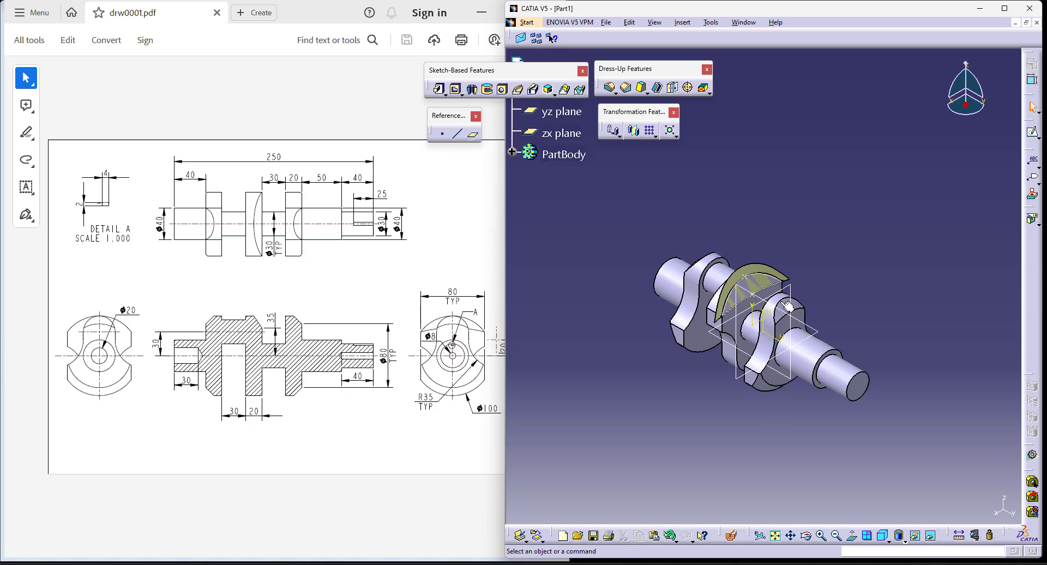
# - Hide the extrapolated surface and the two splines around the middle web's bevel
pyautogui.rightClick(765, 271)
pyautogui.click(794, 303)
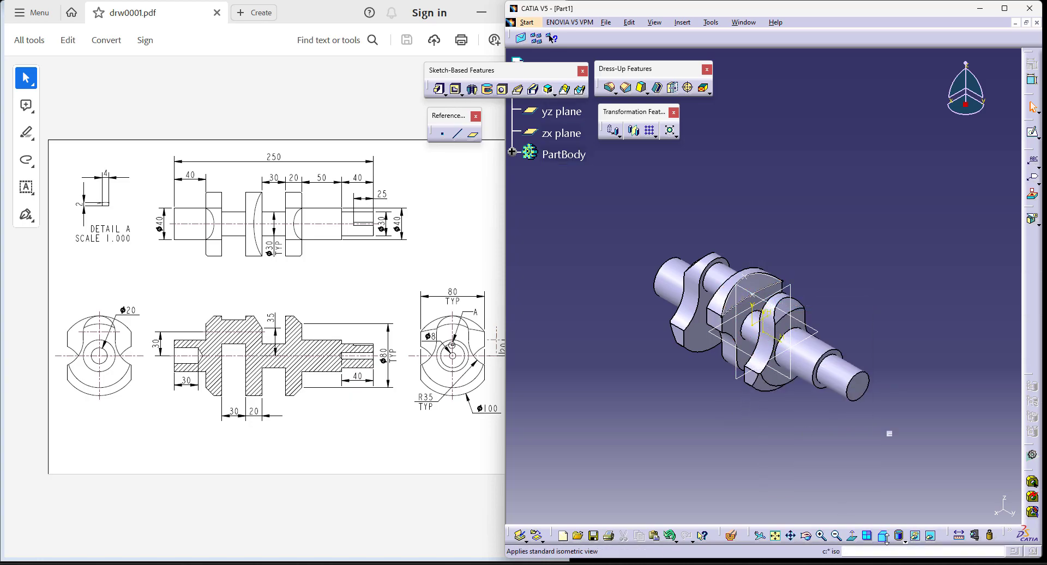
pyautogui.click(886, 538)
pyautogui.click(897, 461)
pyautogui.keyDown('ctrl'); pyautogui.moveTo(748, 410); pyautogui.dragTo(770, 233, button='middle'); pyautogui.keyUp('ctrl')
pyautogui.rightClick(774, 238)
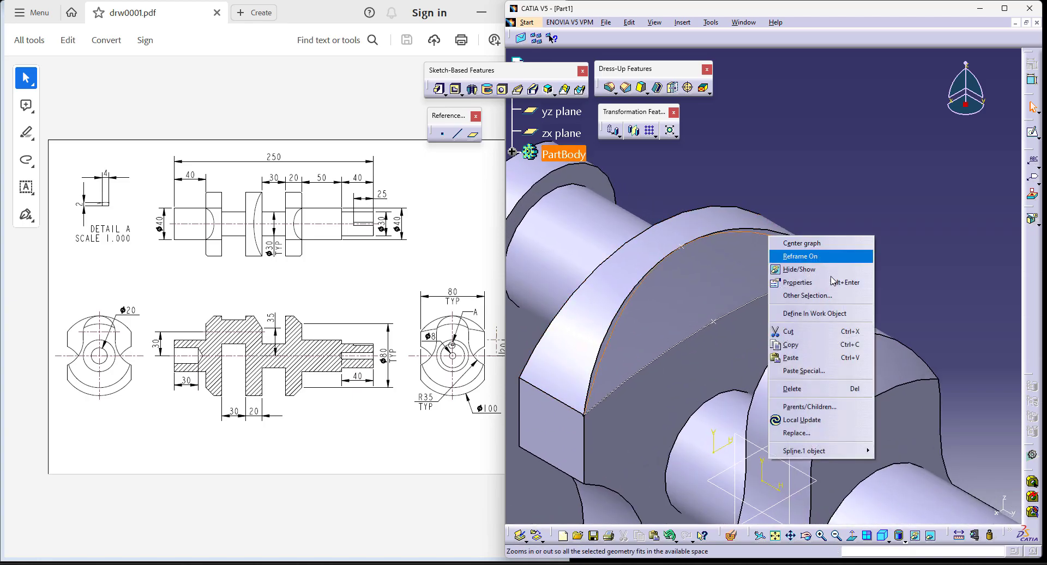
pyautogui.click(786, 270)
pyautogui.rightClick(779, 290)
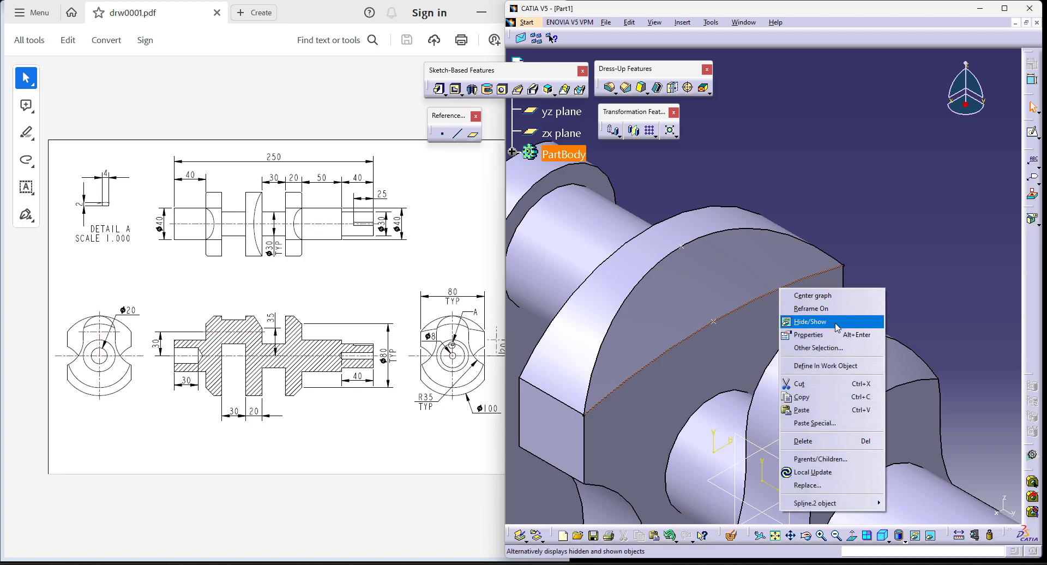
pyautogui.click(813, 314)
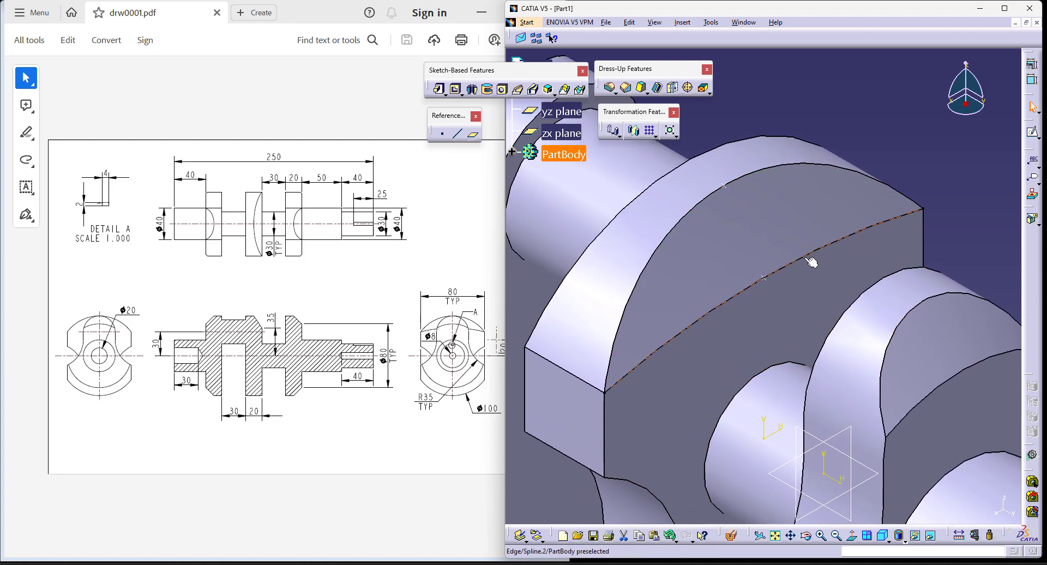
pyautogui.rightClick(894, 219)
pyautogui.click(922, 250)
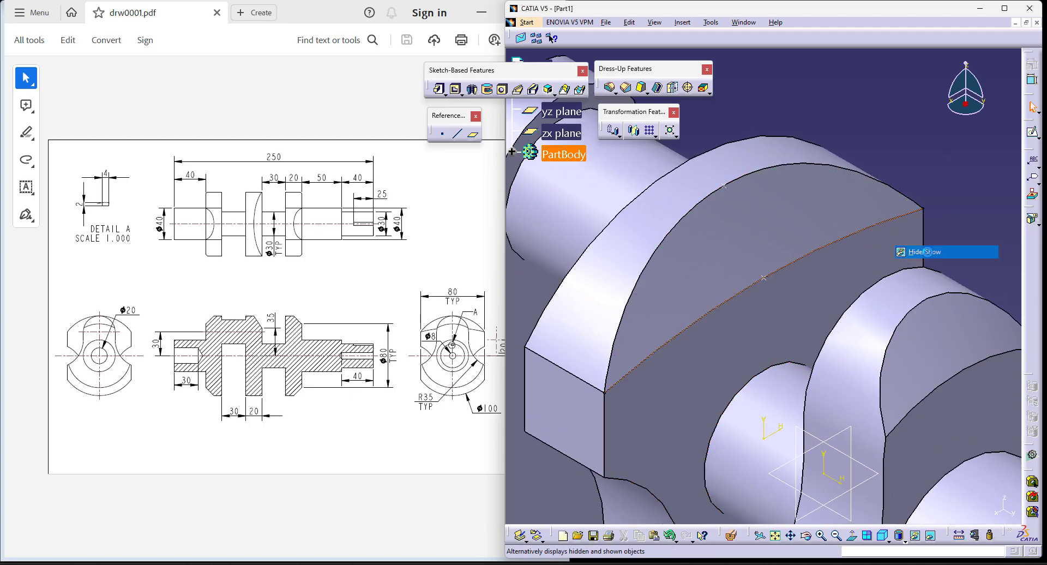
# - Hide the sketched point on the upper curved edge of the middle web's bevel
pyautogui.rightClick(764, 277)
pyautogui.click(1002, 215)
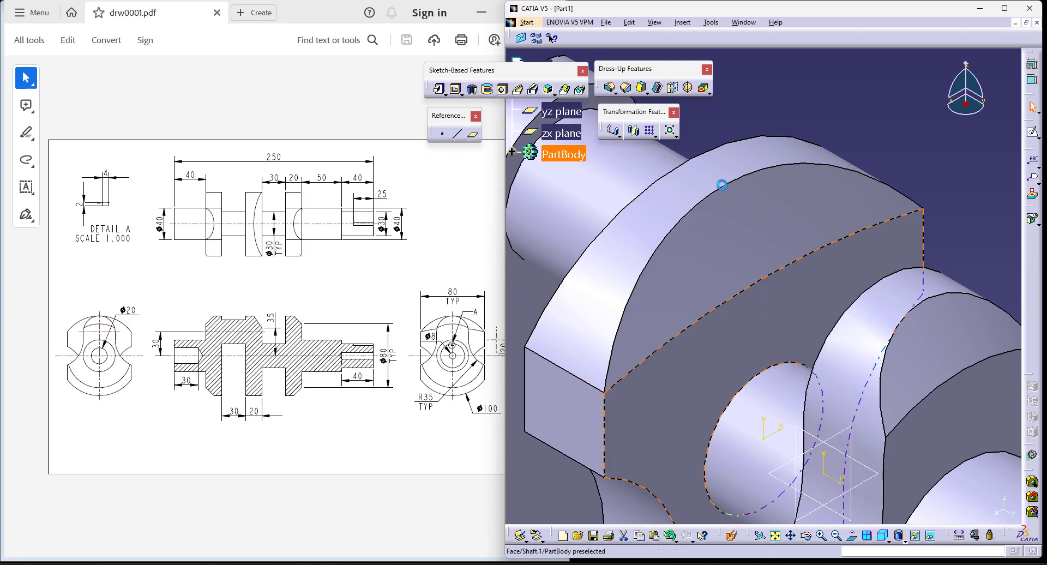
pyautogui.rightClick(722, 185)
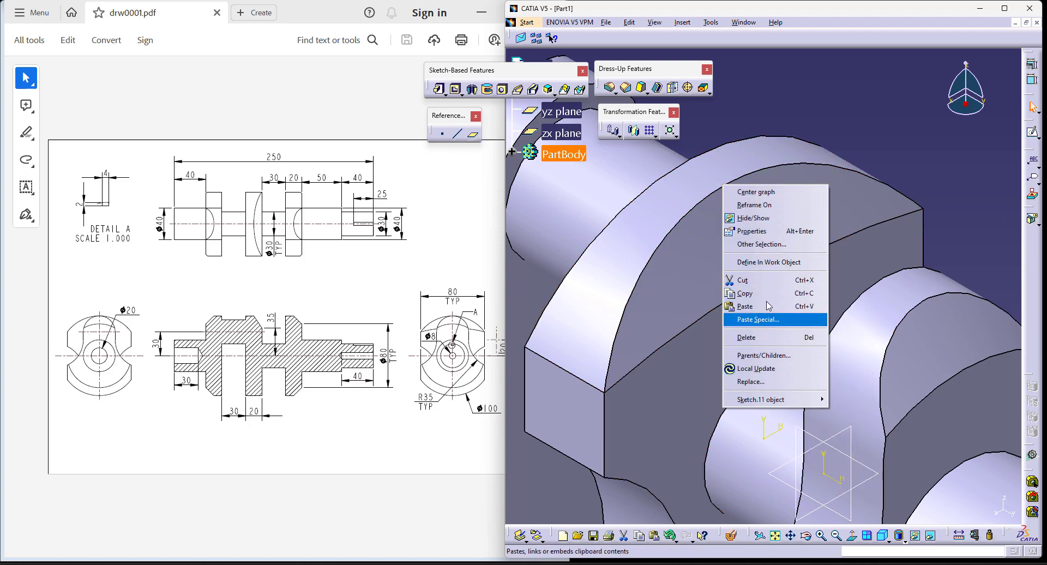
pyautogui.click(774, 217)
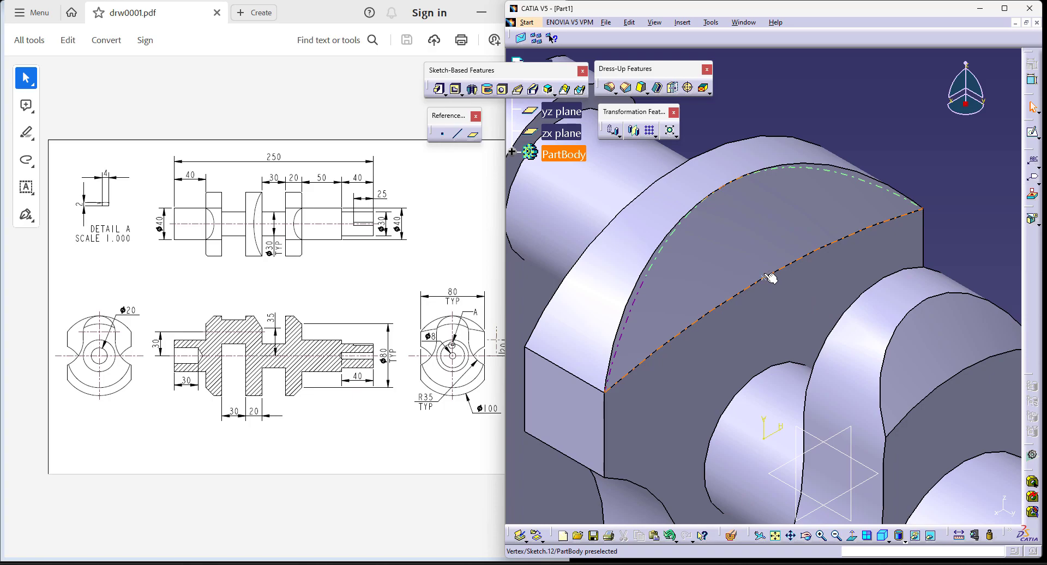
pyautogui.rightClick(764, 279)
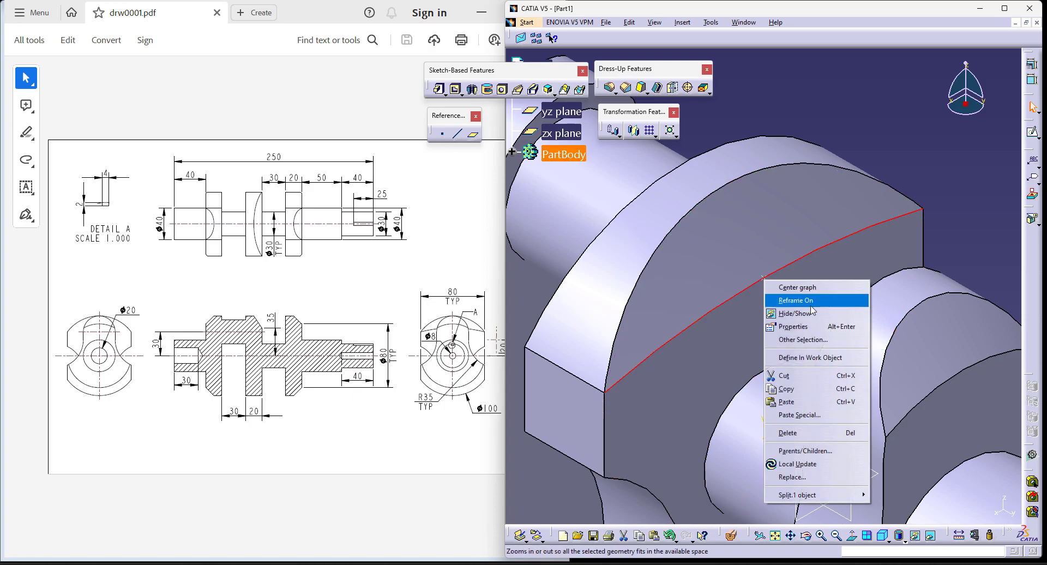
pyautogui.click(810, 314)
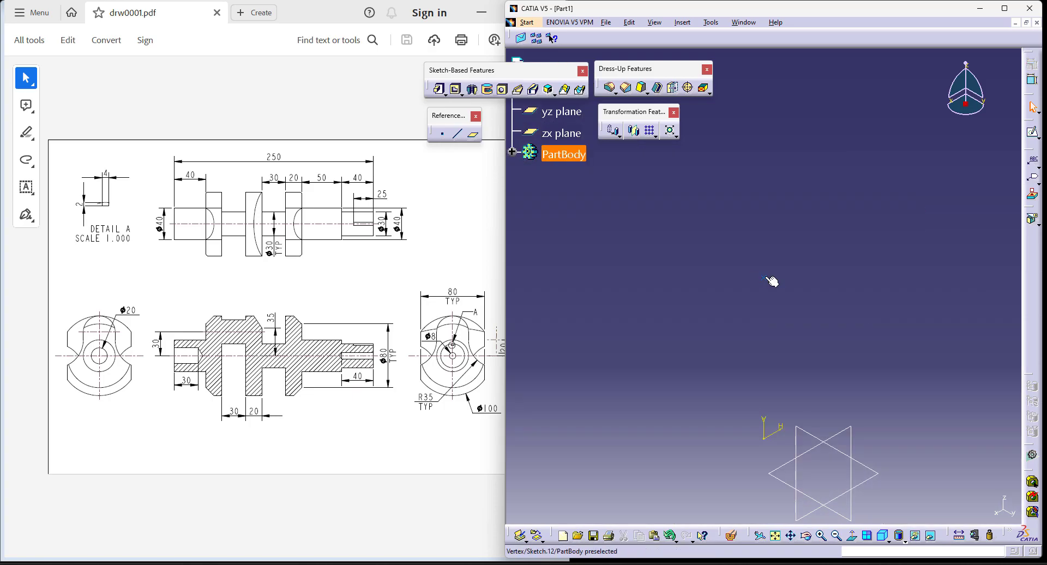
pyautogui.hotkey('ctrl', 'z')
# - Hide the sketched point on the lower edge of the middle web's bevel
pyautogui.rightClick(763, 278)
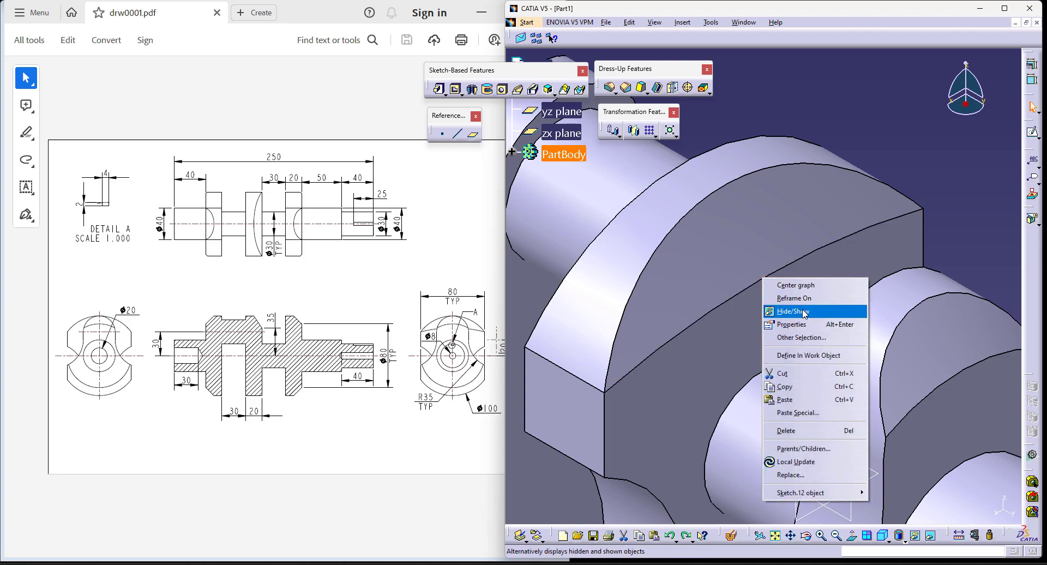
pyautogui.click(805, 313)
pyautogui.moveTo(800, 145)
pyautogui.keyDown('ctrl'); pyautogui.mouseDown(button='middle')
pyautogui.moveTo(911, 285)
pyautogui.moveTo(767, 311)
pyautogui.mouseUp(button='middle'); pyautogui.keyUp('ctrl')
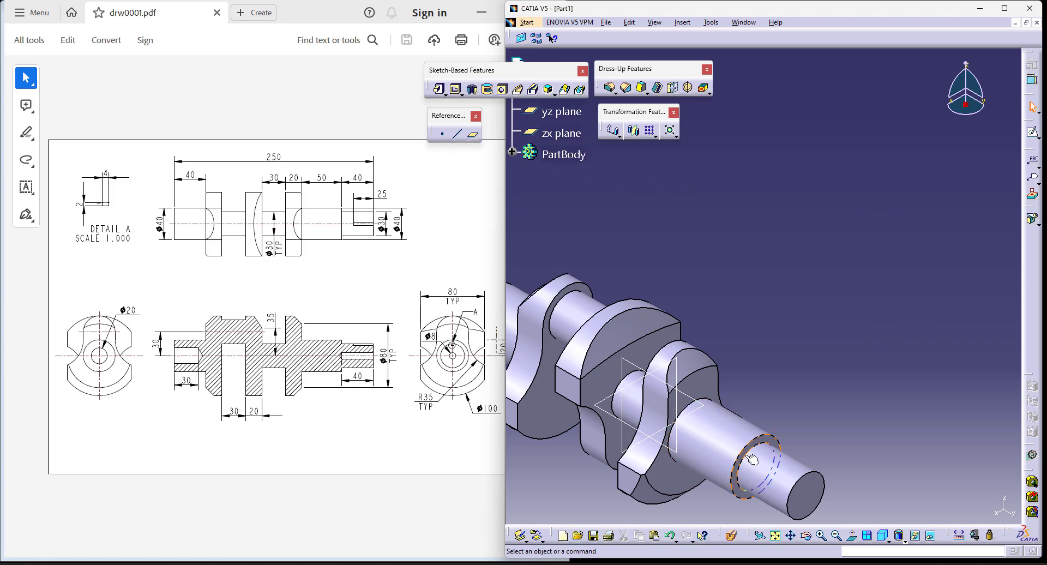
pyautogui.click(775, 535)
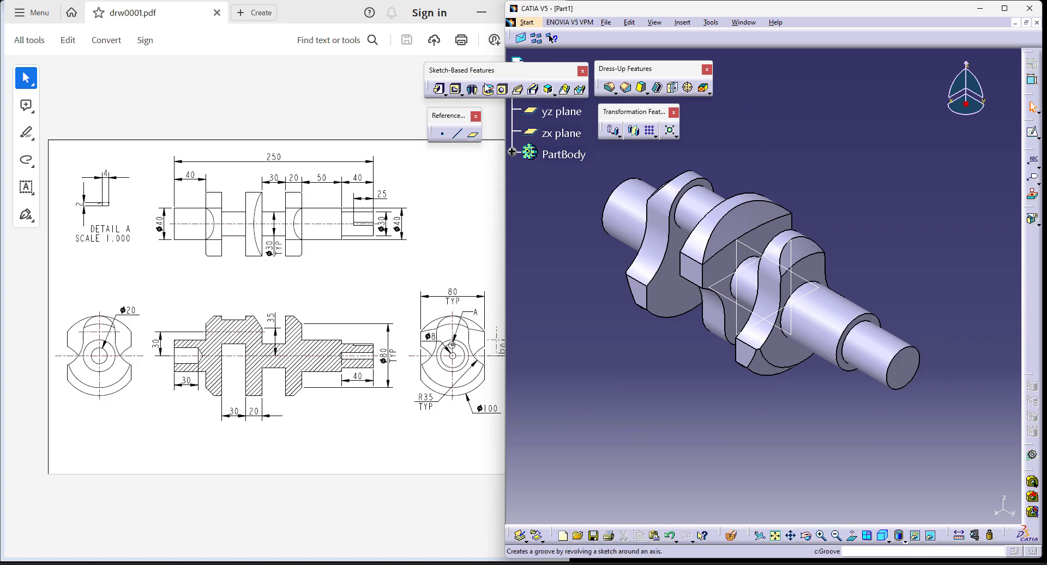
# - Start a pocket and open its sketch on the end face of the stepped-down shaft end
pyautogui.click(457, 91)
pyautogui.click(947, 331)
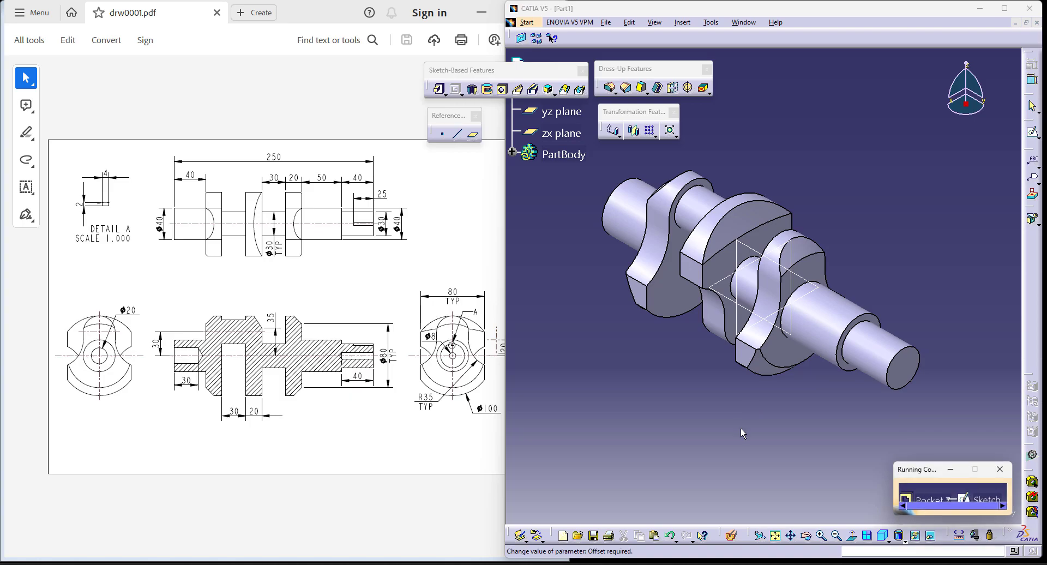
pyautogui.click(912, 364)
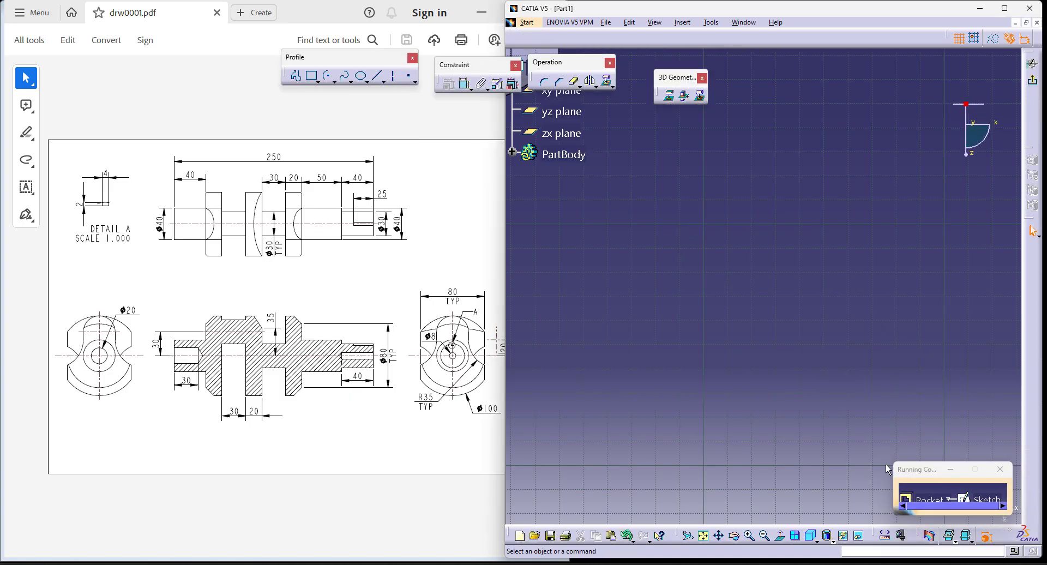
pyautogui.click(812, 538)
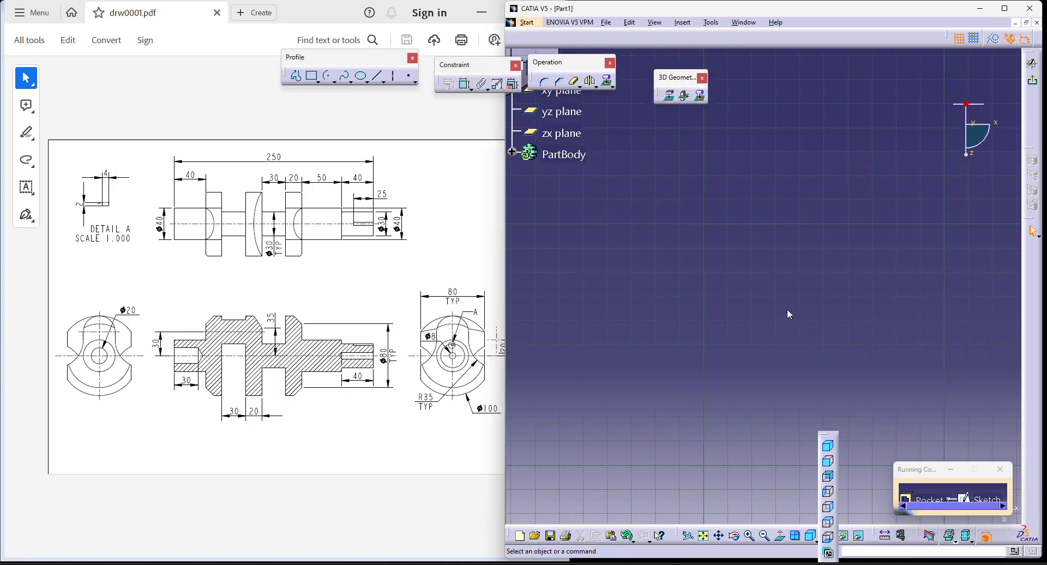
pyautogui.click(827, 507)
pyautogui.click(703, 536)
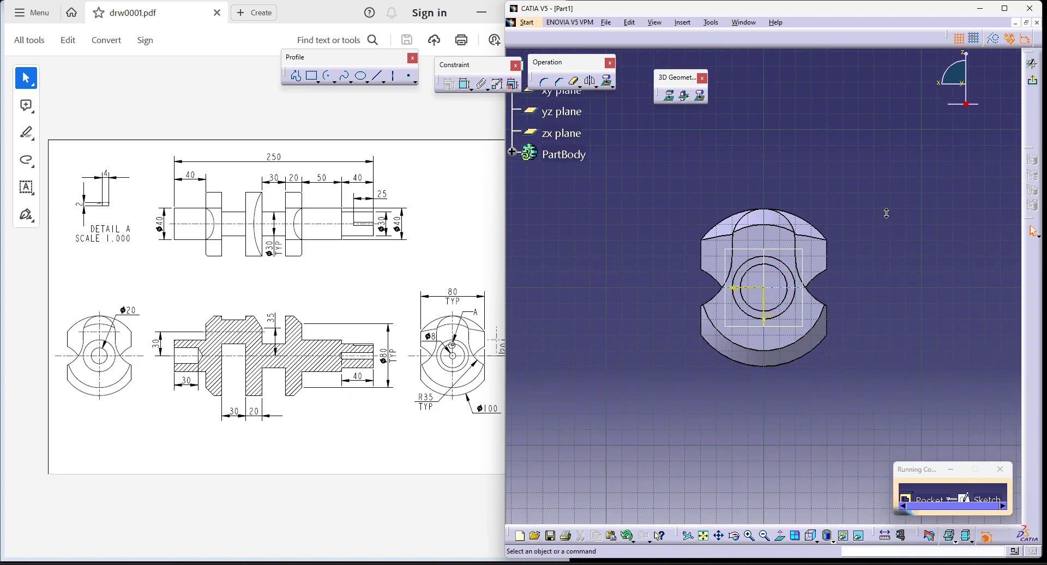
pyautogui.keyDown('ctrl'); pyautogui.moveTo(886, 214); pyautogui.dragTo(886, 194, button='middle'); pyautogui.keyUp('ctrl')
pyautogui.moveTo(907, 299)
pyautogui.keyDown('ctrl'); pyautogui.mouseDown(button='middle')
pyautogui.moveTo(907, 203)
pyautogui.moveTo(903, 248)
pyautogui.mouseUp(button='middle'); pyautogui.keyUp('ctrl')
# - Project the end face's circular edge into the pocket sketch as a construction circle
pyautogui.click(795, 240)
pyautogui.click(734, 536)
pyautogui.moveTo(832, 261); pyautogui.dragTo(896, 311)
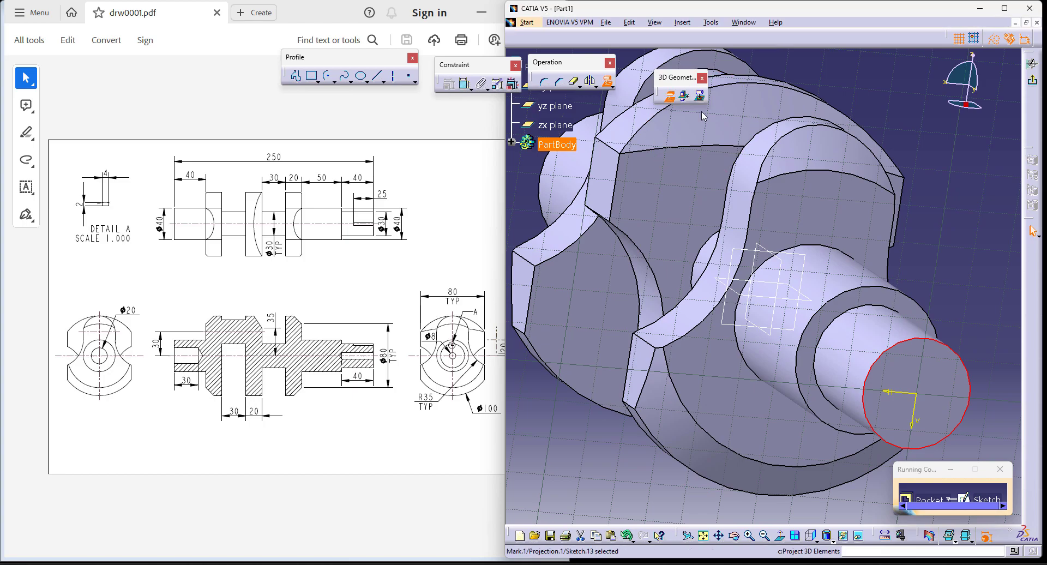
pyautogui.click(927, 205)
pyautogui.click(810, 535)
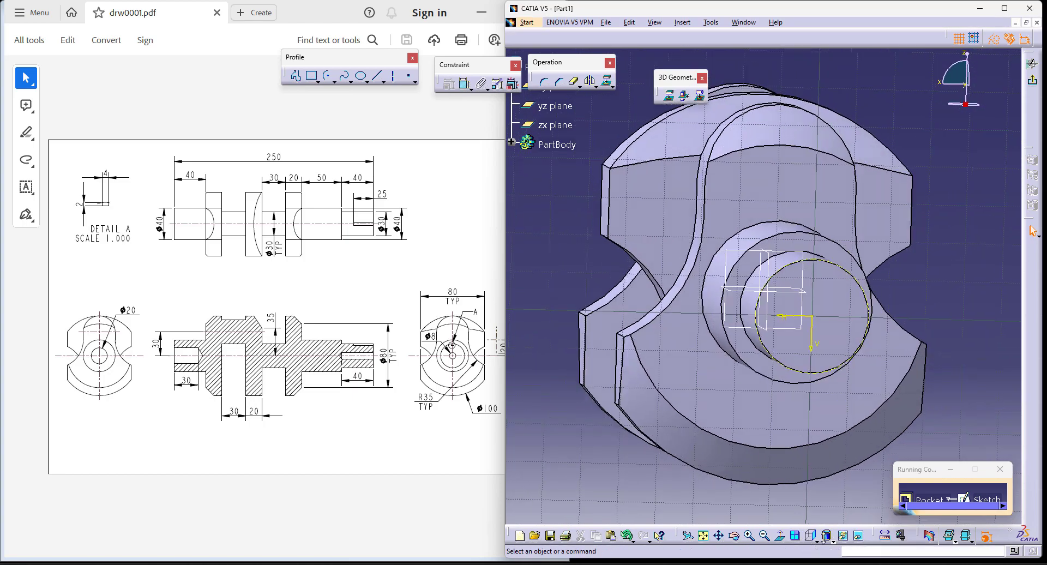
pyautogui.click(993, 39)
pyautogui.moveTo(940, 207); pyautogui.dragTo(907, 241, button='middle')
# - Sketch an open three-sided keyway profile with both upper ends on the construction circle, straddling the vertical axis
pyautogui.click(297, 77)
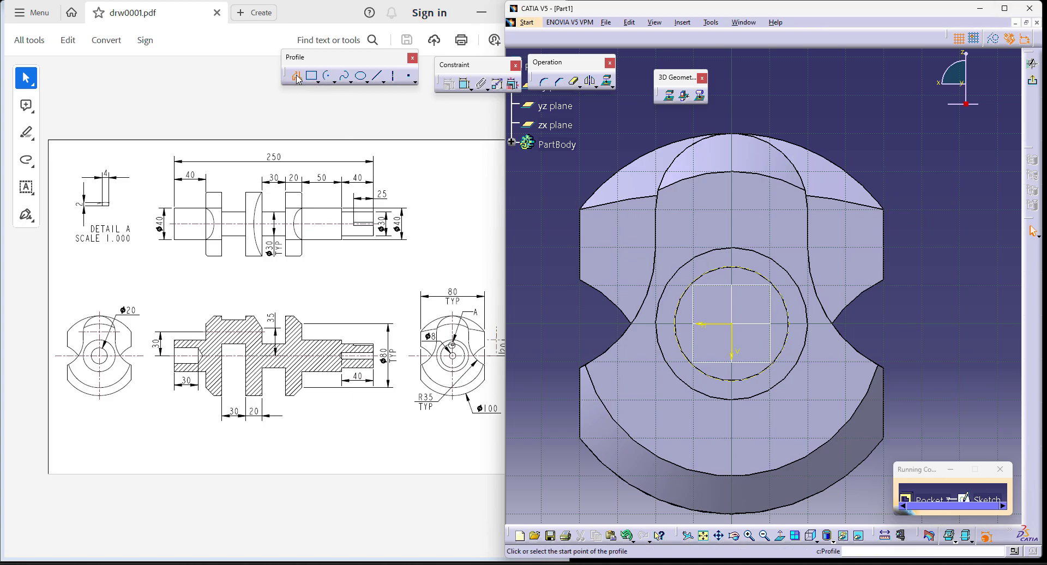
pyautogui.click(723, 265)
pyautogui.click(719, 289)
pyautogui.click(748, 289)
pyautogui.click(749, 268)
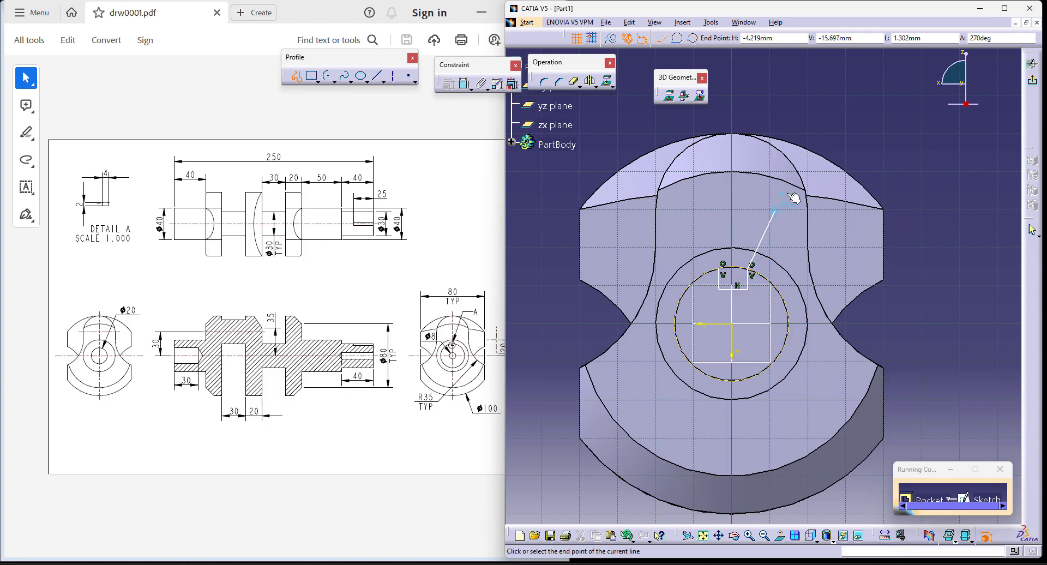
pyautogui.press('Escape')
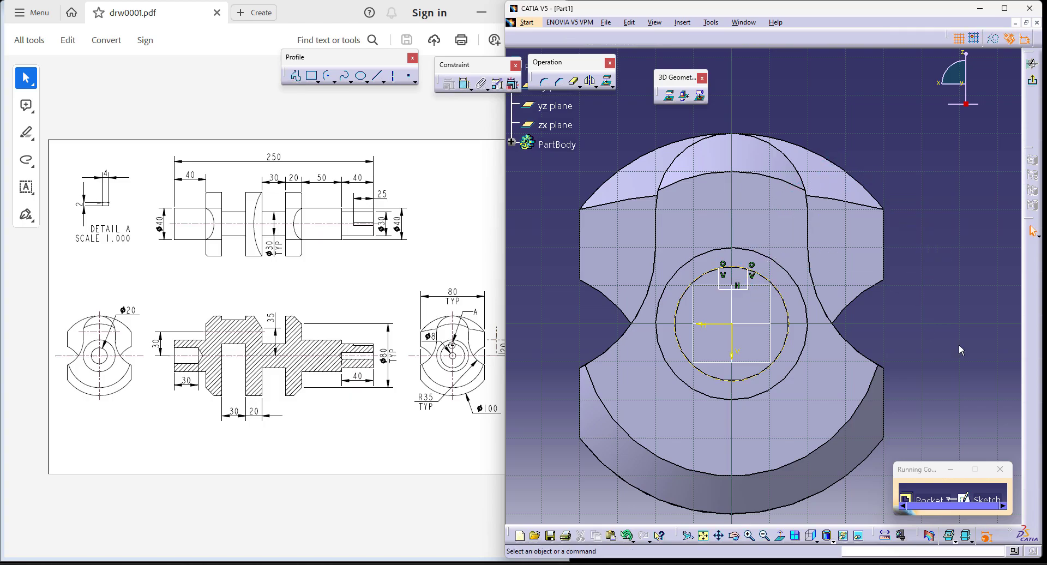
# - Constrain the two vertical sides of the keyway profile symmetric about the sketch's vertical axis
pyautogui.click(466, 83)
pyautogui.click(749, 278)
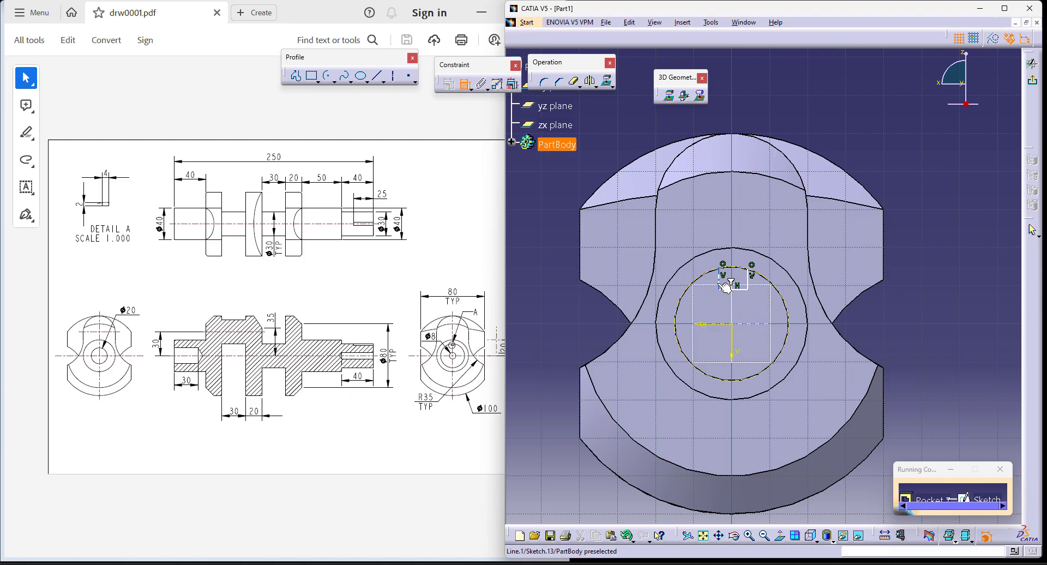
pyautogui.rightClick(930, 285)
pyautogui.click(981, 394)
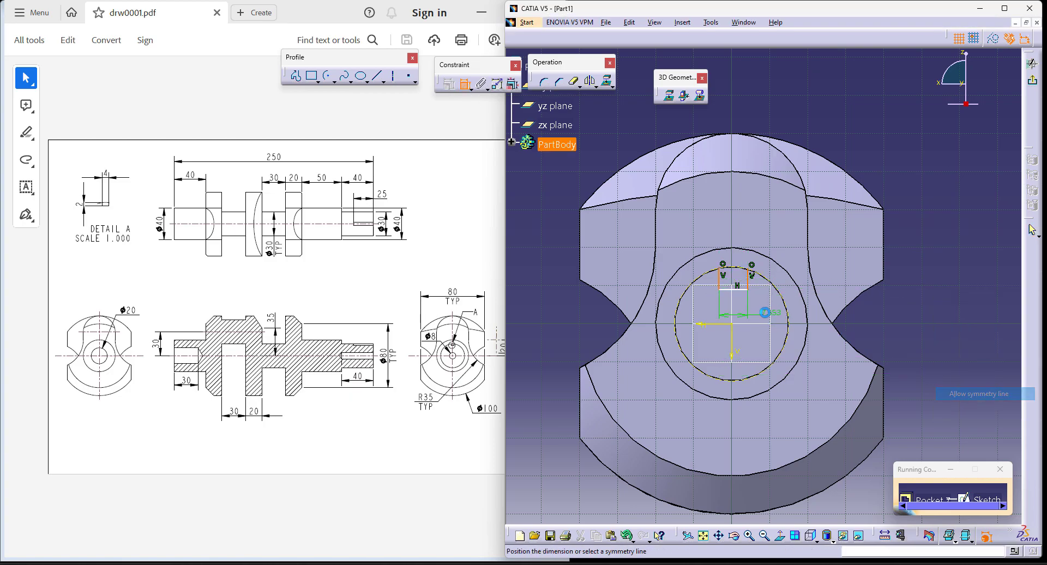
pyautogui.click(732, 339)
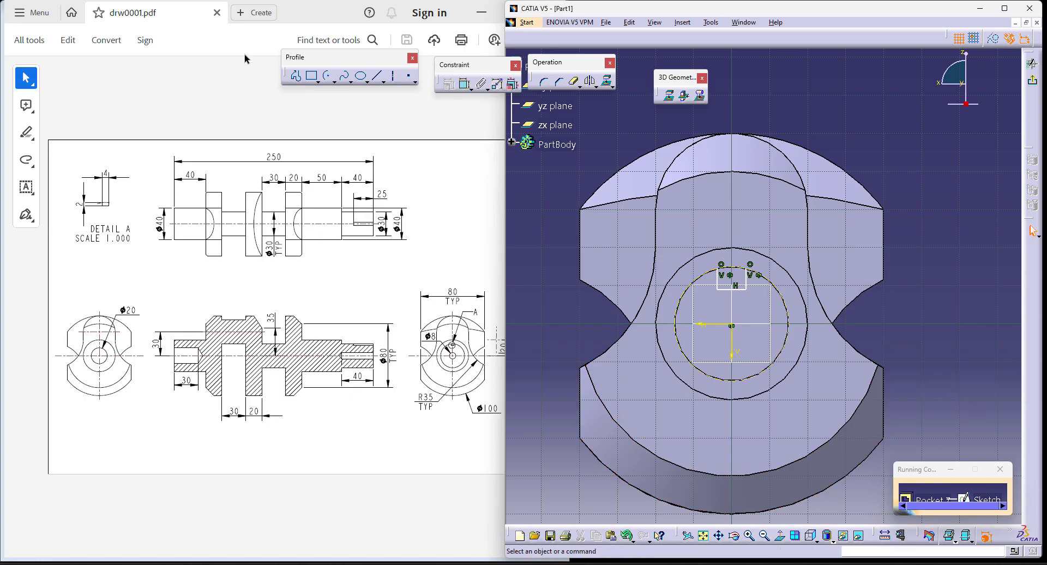
# - Dimension the keyway profile's width and set it to 4 mm
pyautogui.click(465, 85)
pyautogui.click(737, 289)
pyautogui.click(740, 312)
pyautogui.doubleClick(738, 311)
pyautogui.write('4')
pyautogui.press('Return')
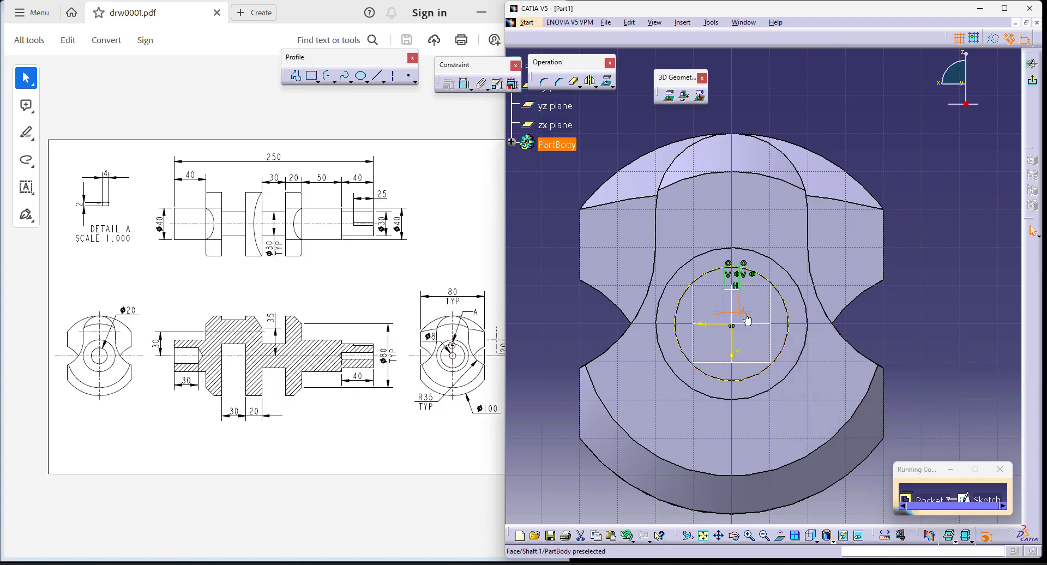
# - Dimension the keyway's depth from the construction circle to its bottom line and set it to 2 mm
pyautogui.click(464, 84)
pyautogui.click(737, 280)
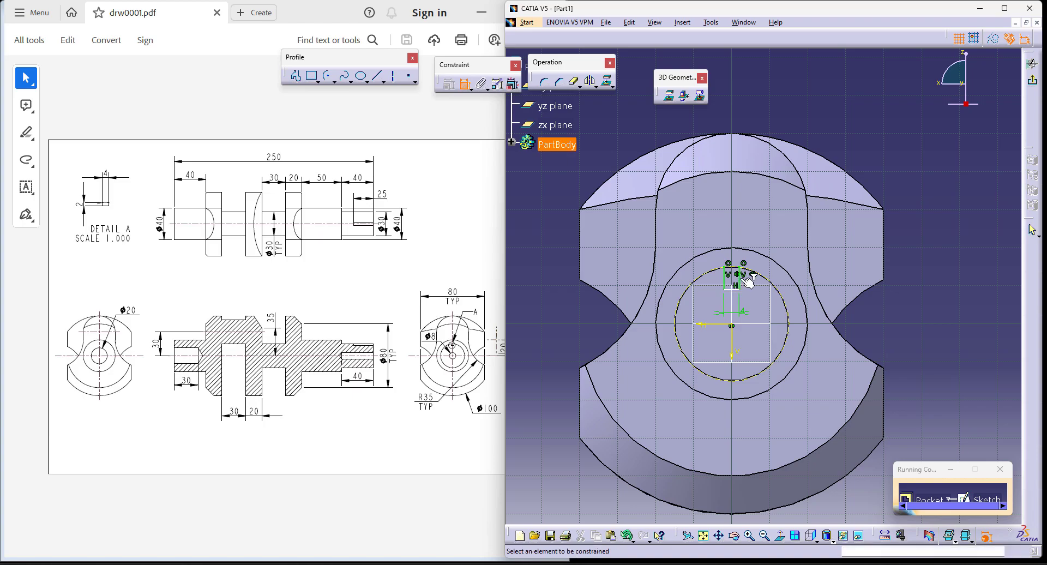
pyautogui.doubleClick(959, 274)
pyautogui.write('2')
pyautogui.press('Return')
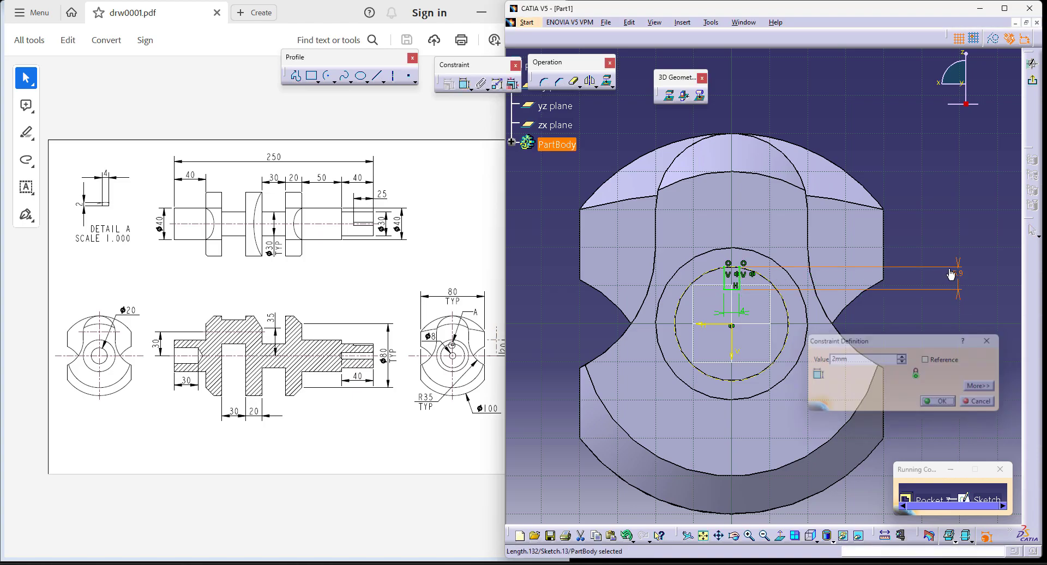
# - Close the keyway profile with an arc centred on the origin between the upper ends of its two sides
pyautogui.keyDown('ctrl'); pyautogui.moveTo(854, 326); pyautogui.dragTo(851, 235, button='middle'); pyautogui.keyUp('ctrl')
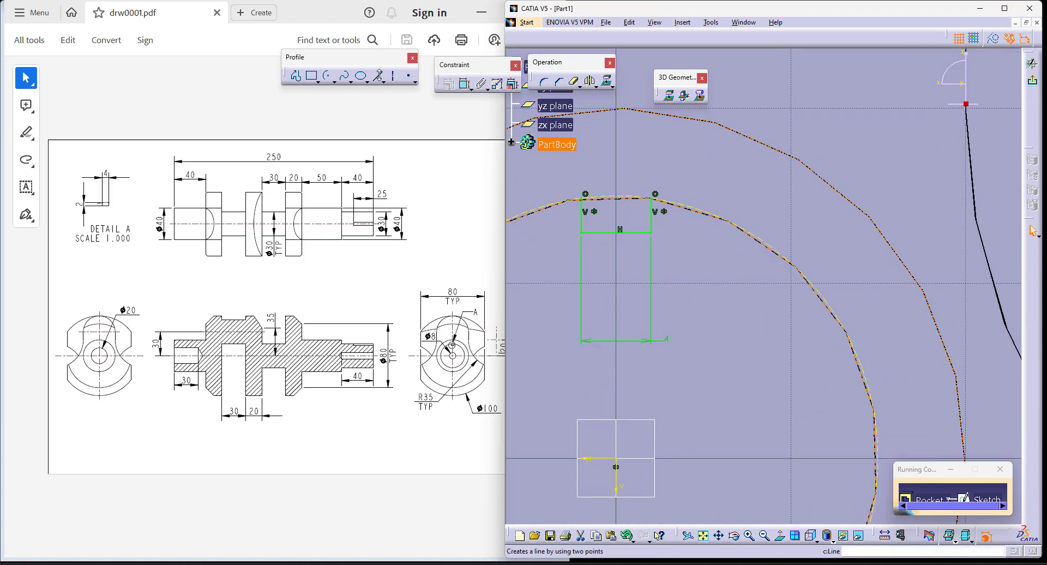
pyautogui.click(327, 75)
pyautogui.click(616, 458)
pyautogui.press('Escape')
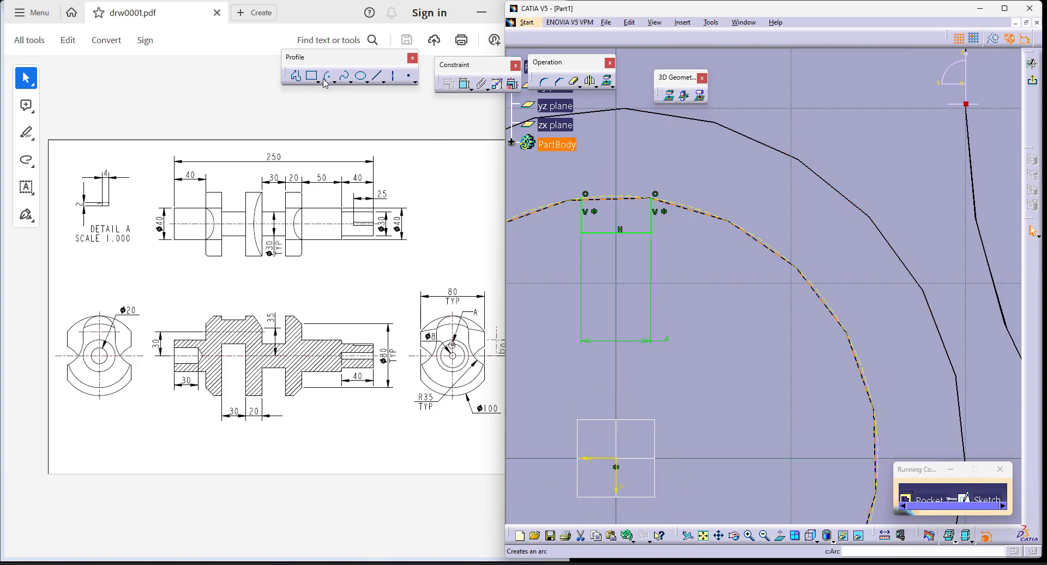
pyautogui.click(327, 75)
pyautogui.click(619, 460)
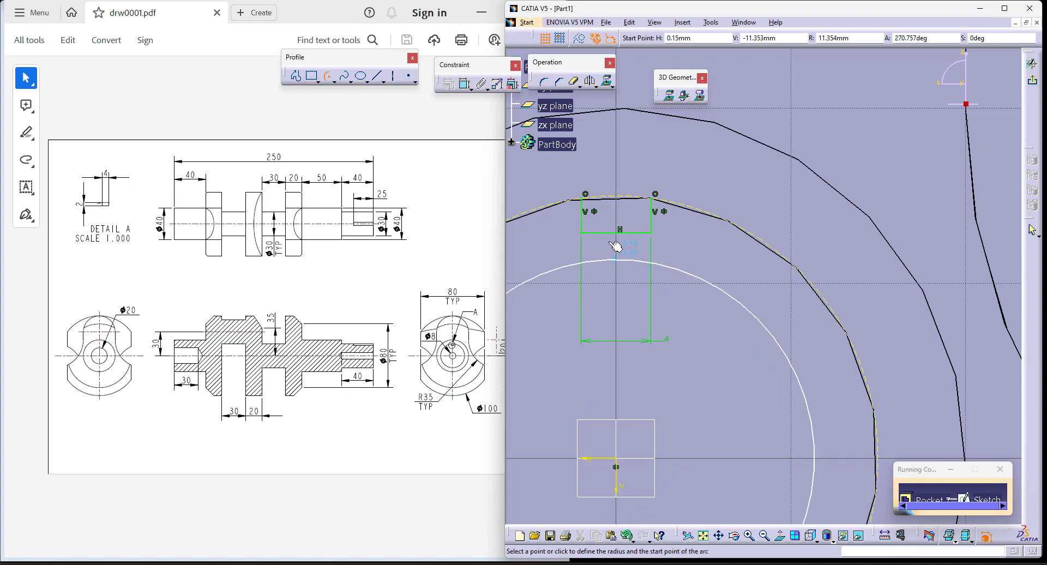
pyautogui.click(582, 197)
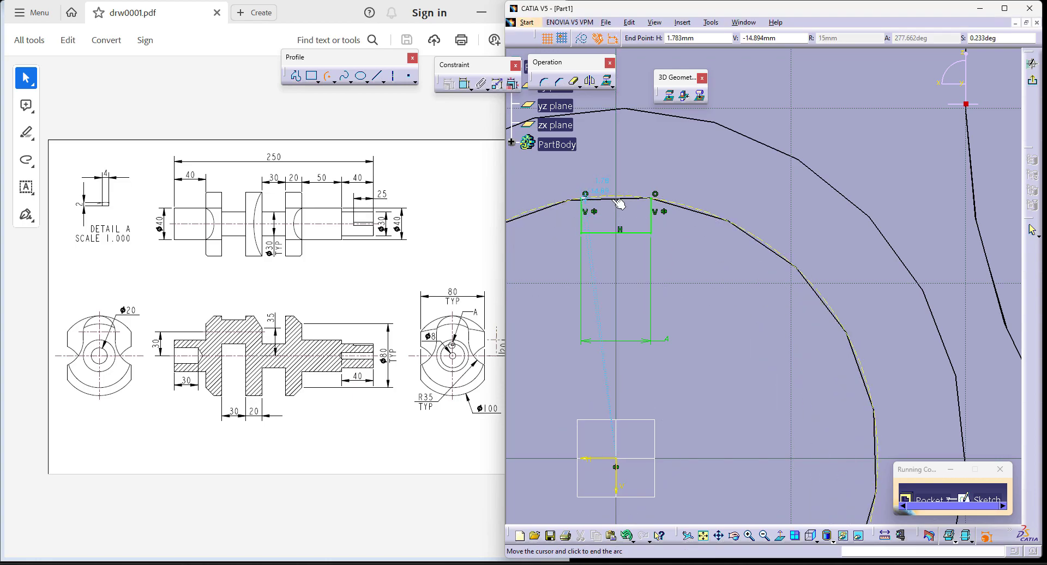
pyautogui.click(658, 203)
pyautogui.moveTo(780, 152); pyautogui.dragTo(772, 293, button='middle')
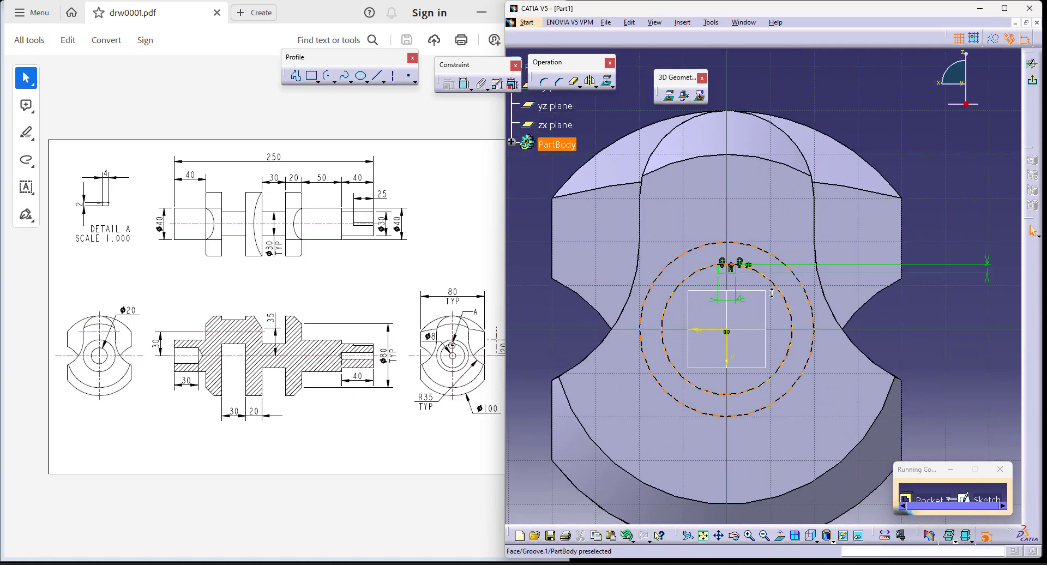
# - Finish the keyway sketch and cut the pocket with the Dimension limit type and a depth of 25 mm
pyautogui.click(1032, 80)
pyautogui.moveTo(797, 168); pyautogui.dragTo(791, 381, button='middle')
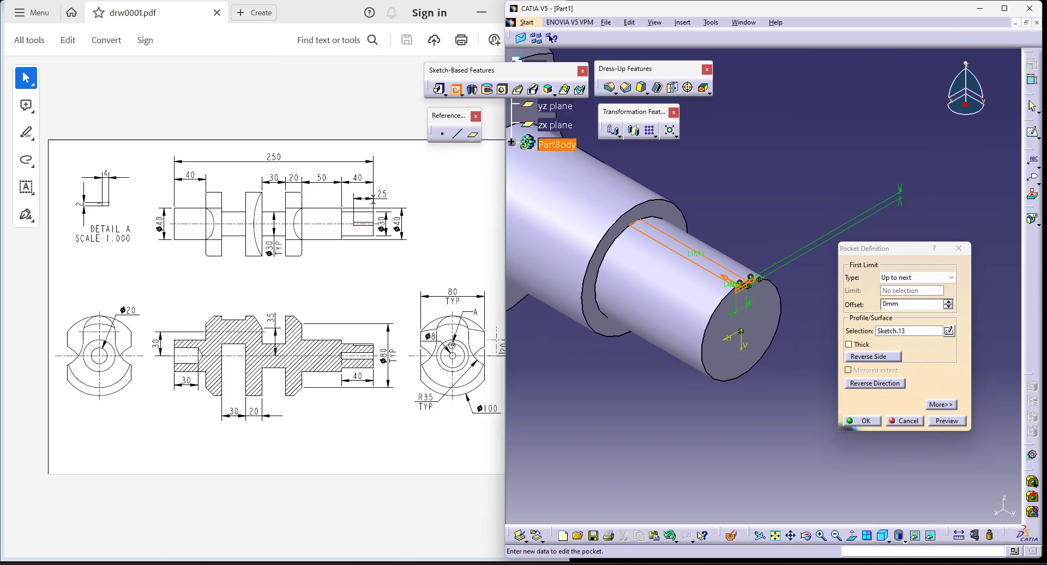
pyautogui.click(917, 277)
pyautogui.click(903, 286)
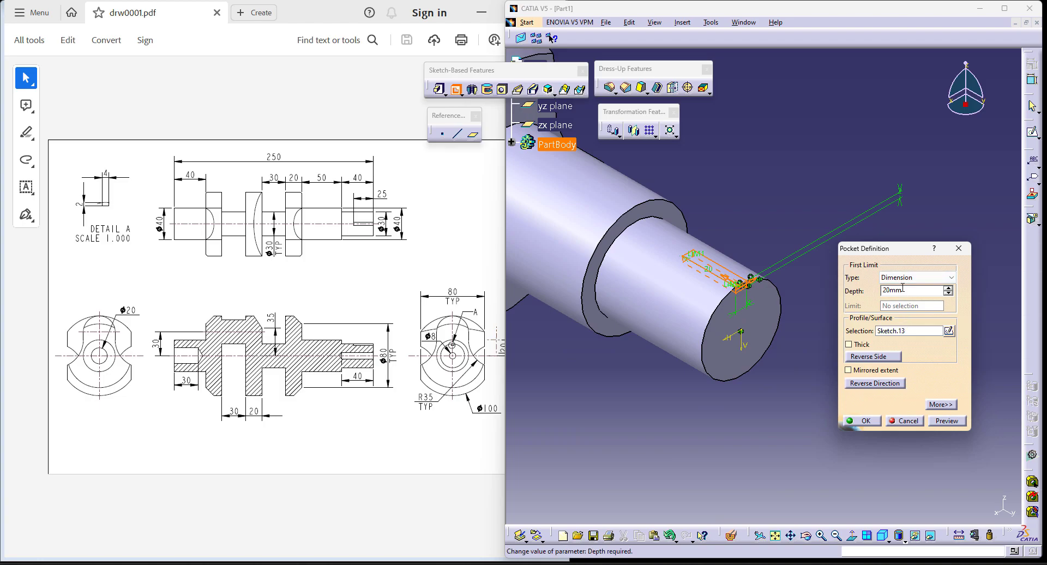
pyautogui.write('25')
pyautogui.press('Return')
pyautogui.click(888, 270)
pyautogui.moveTo(887, 204); pyautogui.dragTo(891, 277, button='middle')
pyautogui.moveTo(668, 424); pyautogui.dragTo(706, 443, button='middle')
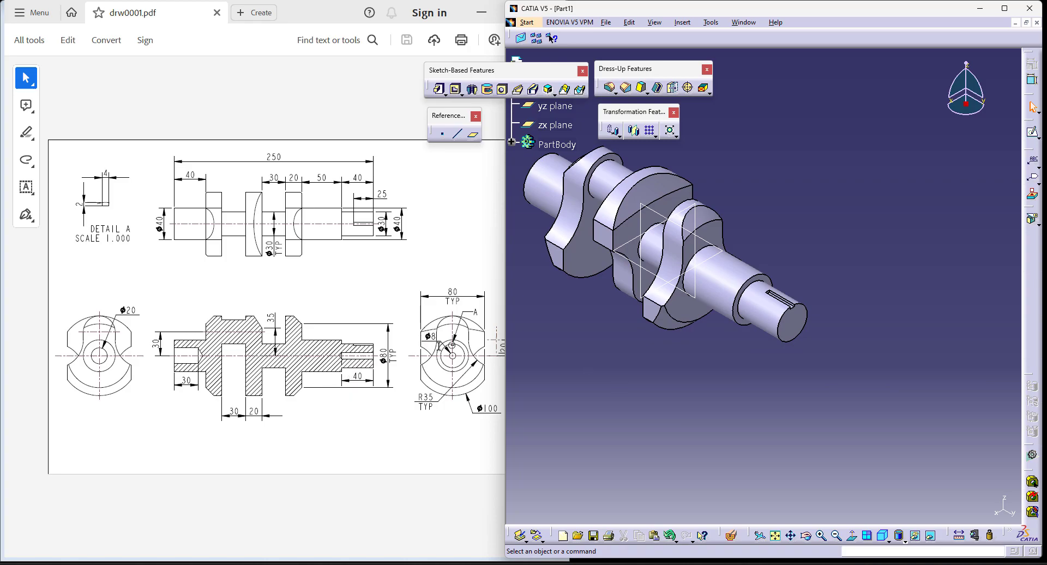
# - Start a blind hole on the end face of the stepped-down shaft end with a V-Bottom
pyautogui.click(502, 89)
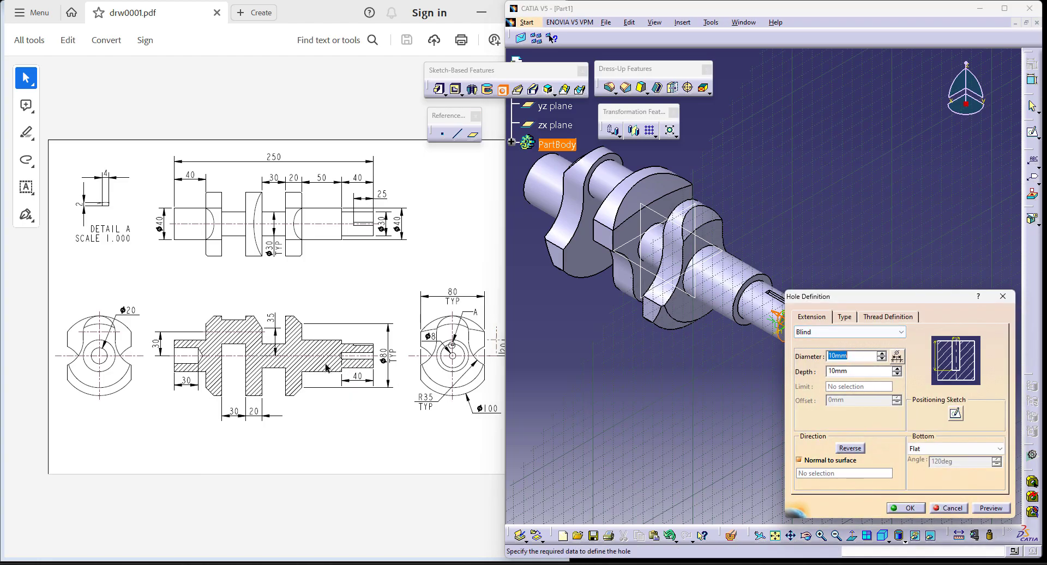
pyautogui.click(952, 449)
pyautogui.click(930, 465)
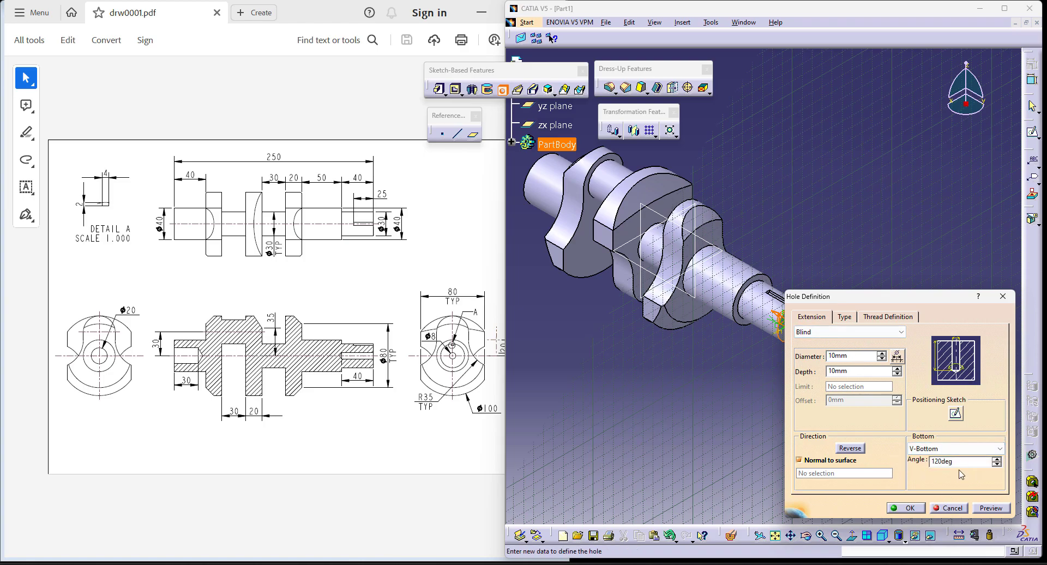
# - Position the hole's centre concentric with the stepped-down end face's circular edge in the positioning sketch
pyautogui.click(954, 413)
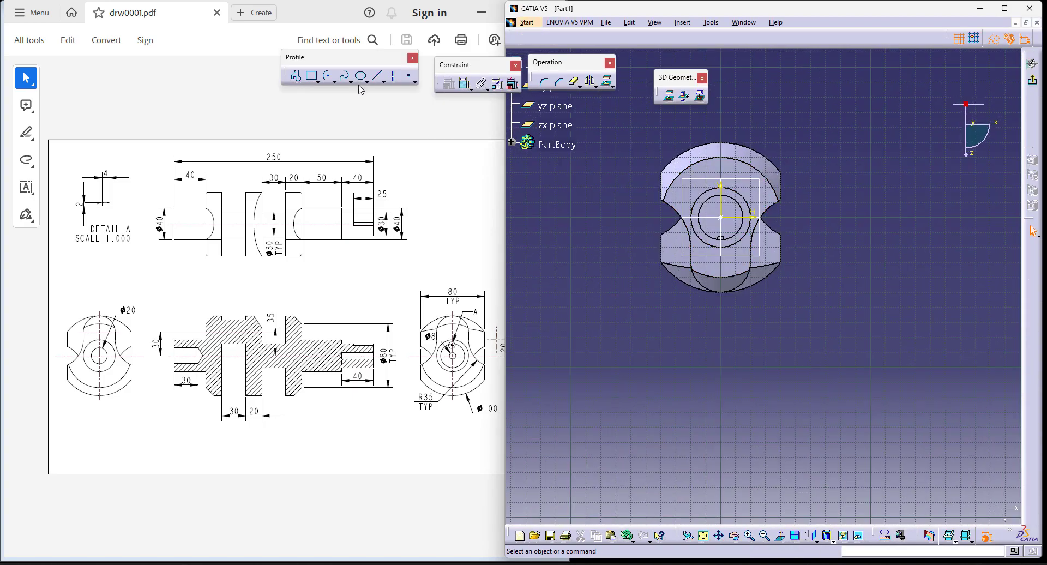
pyautogui.click(464, 83)
pyautogui.click(732, 200)
pyautogui.rightClick(808, 195)
pyautogui.click(835, 276)
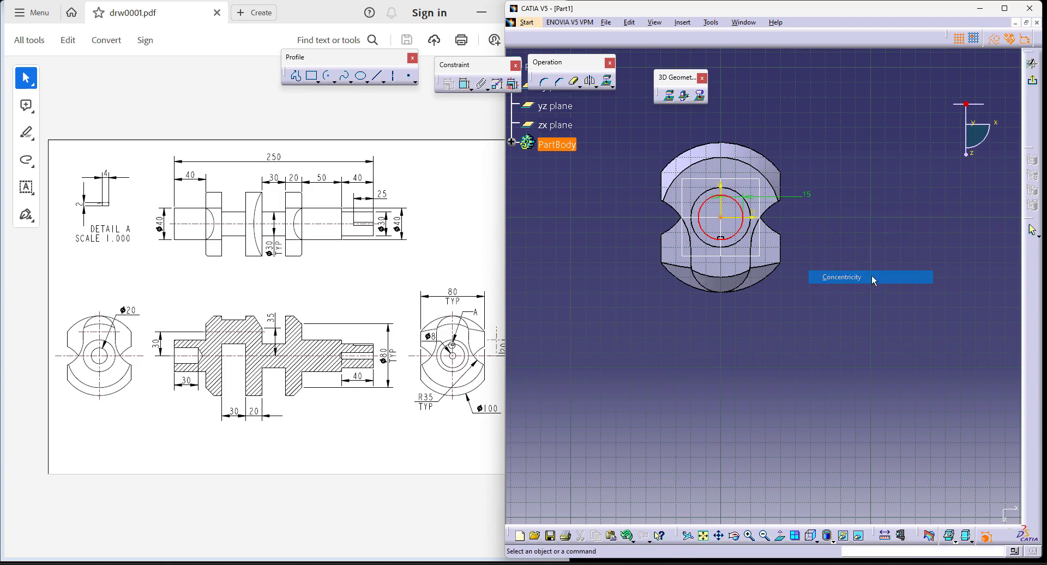
pyautogui.click(1033, 83)
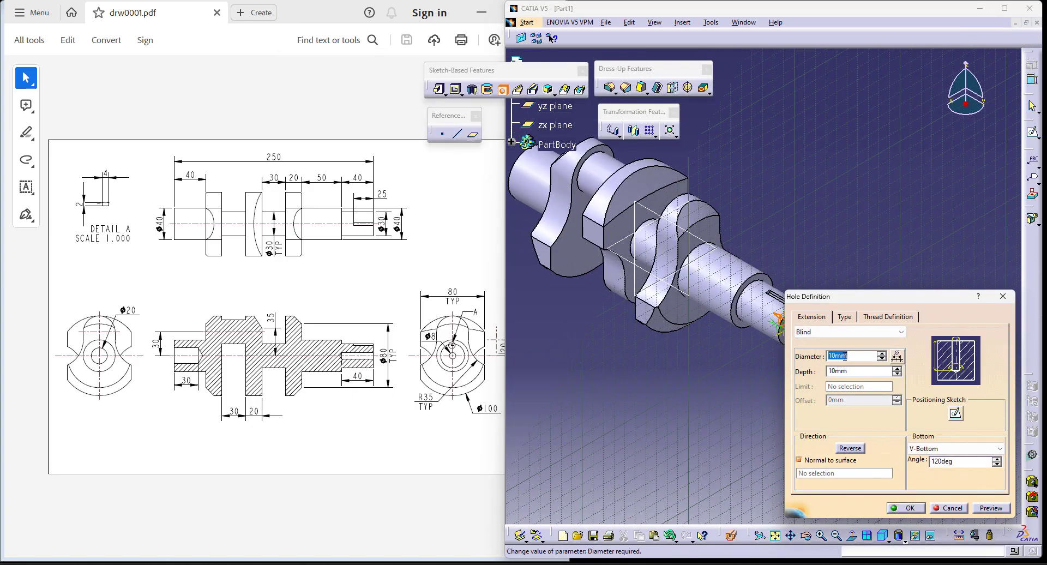
# - Set the hole's diameter to 8 mm and its depth to 40 mm, and create it
pyautogui.write('8')
pyautogui.doubleClick(857, 369)
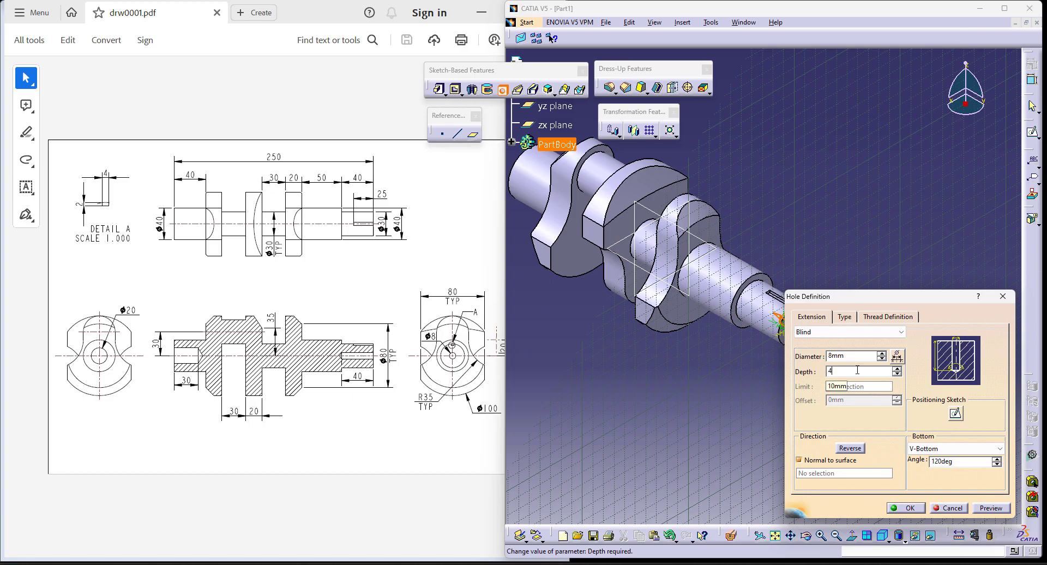
pyautogui.write('40')
pyautogui.press('Return')
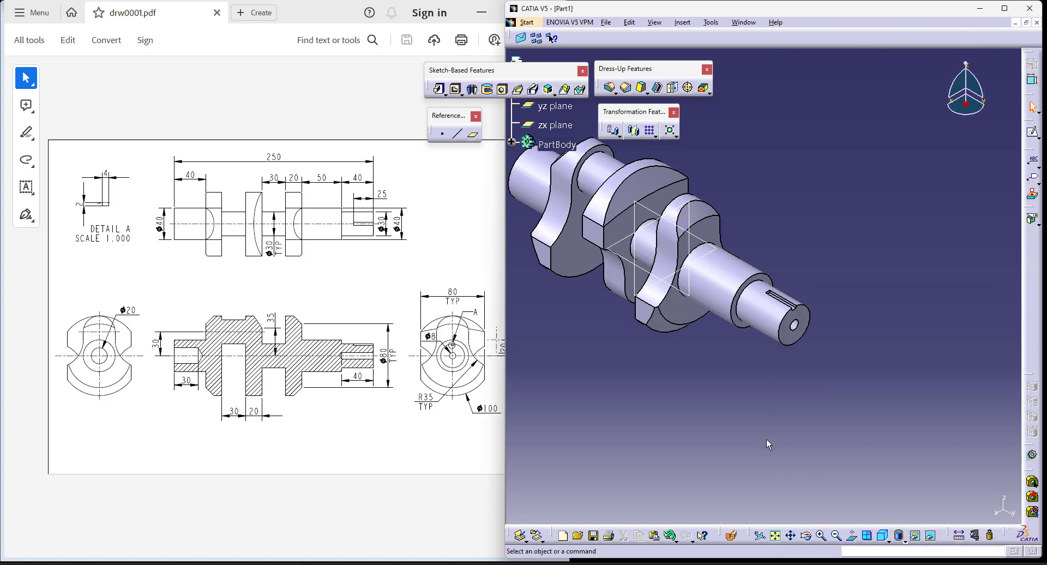
# - Start a V-bottomed blind hole on the shaft's opposite end face with diameter 20 mm and depth 30 mm
pyautogui.moveTo(576, 336); pyautogui.dragTo(582, 181, button='middle')
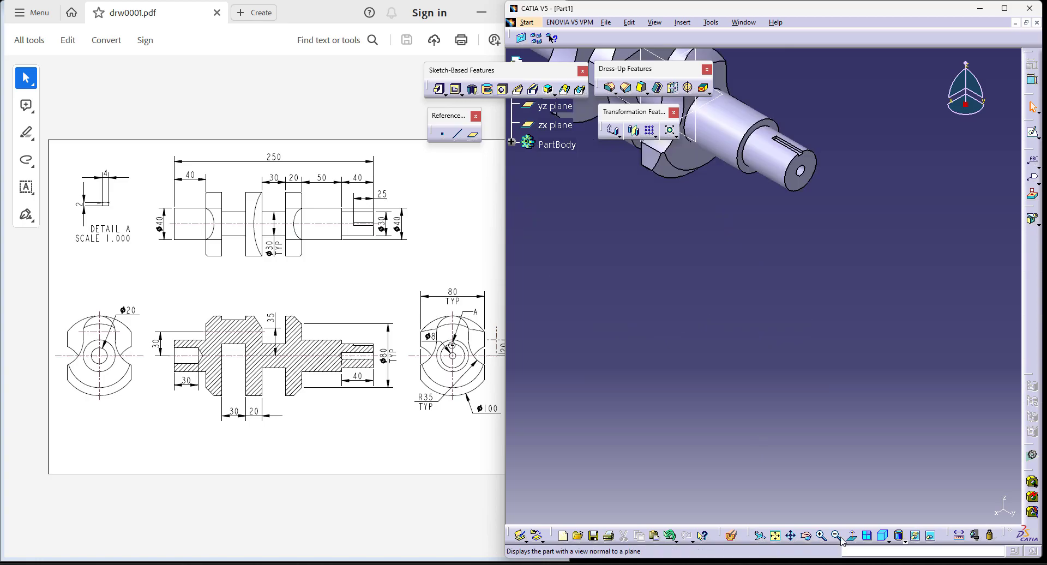
pyautogui.click(775, 536)
pyautogui.click(807, 536)
pyautogui.moveTo(633, 305); pyautogui.dragTo(726, 218)
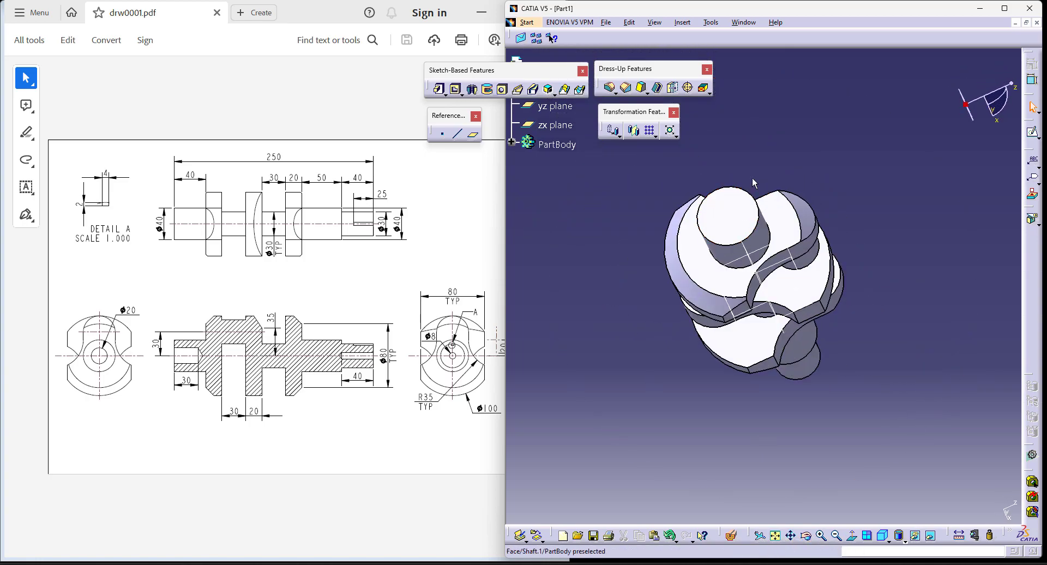
pyautogui.click(502, 89)
pyautogui.click(728, 218)
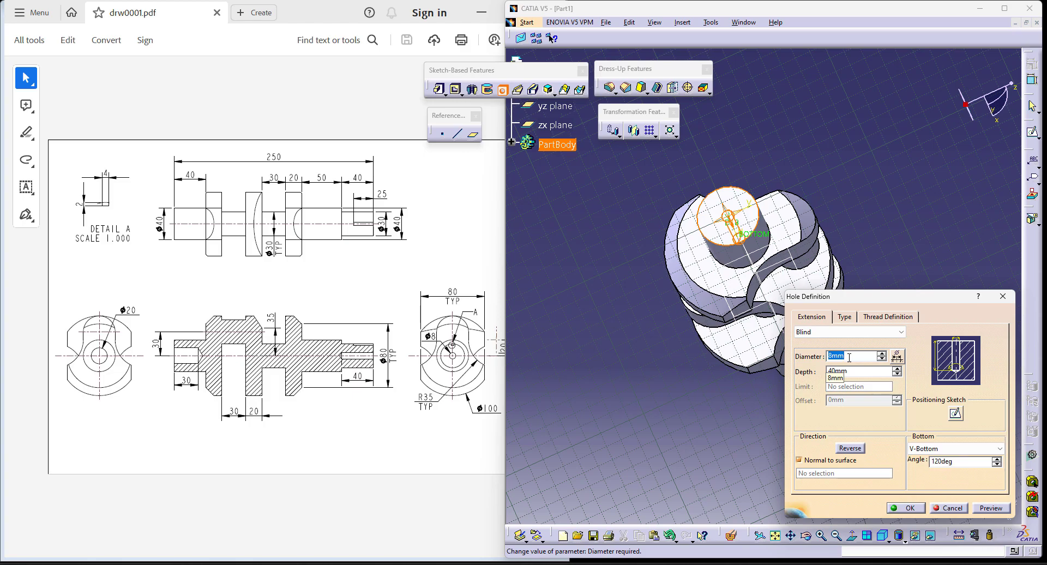
pyautogui.press('Tab')
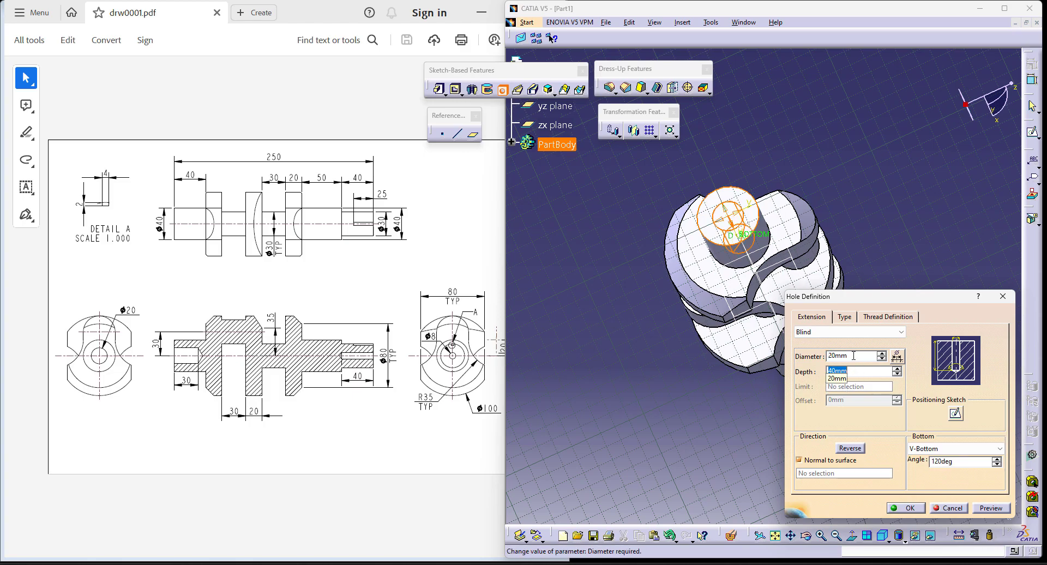
pyautogui.press('Return')
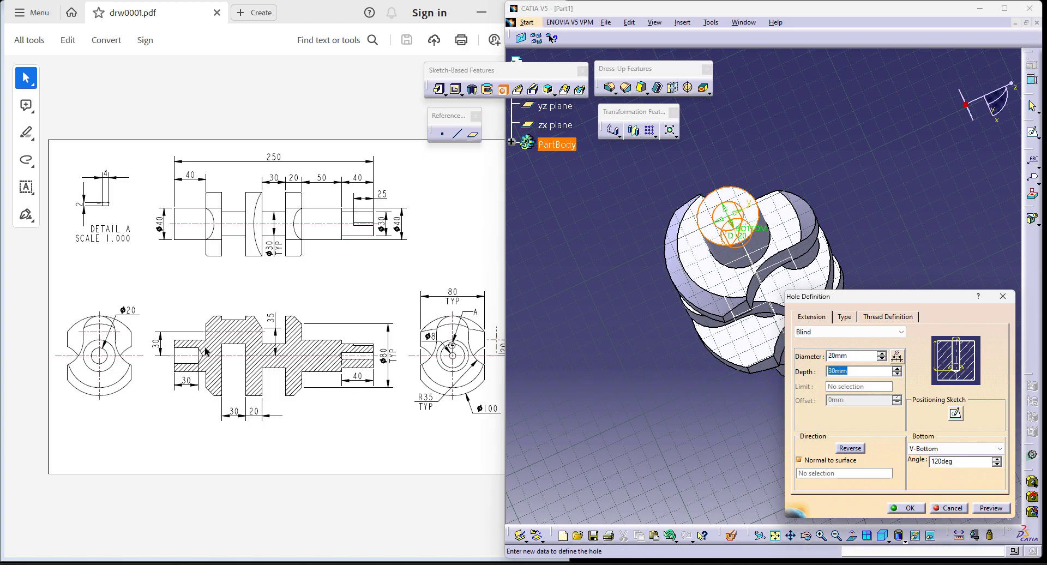
# - Make the 20 mm hole's centre concentric with the end face's circular edge in its positioning sketch and create the hole
pyautogui.click(955, 413)
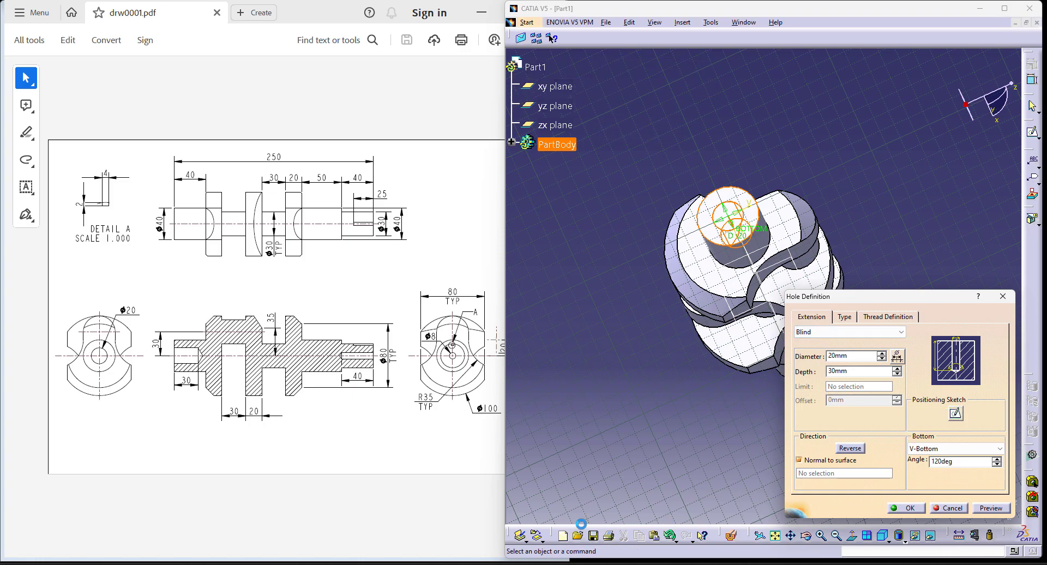
pyautogui.click(464, 83)
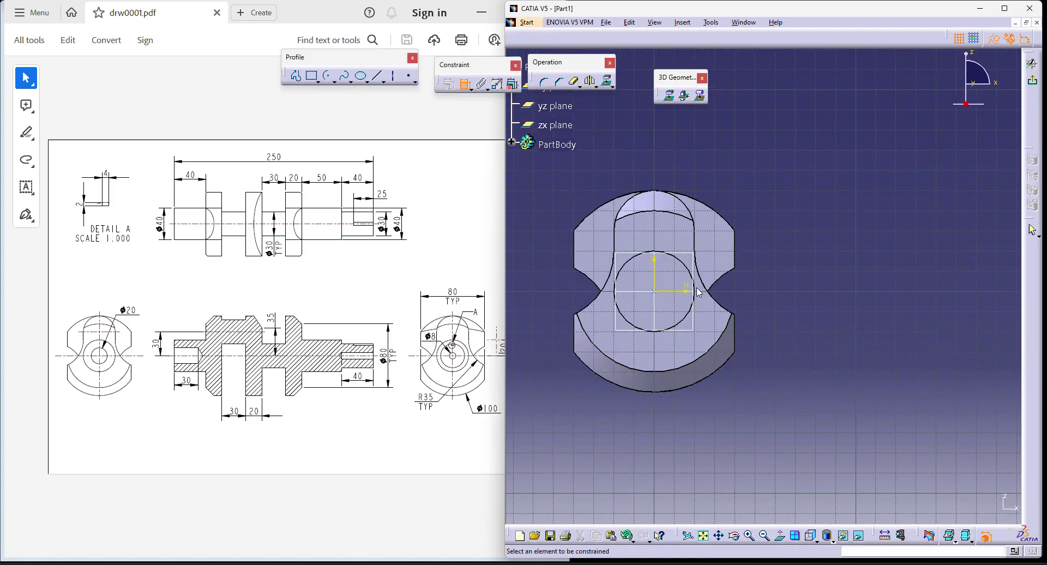
pyautogui.click(659, 294)
pyautogui.click(682, 264)
pyautogui.rightClick(843, 289)
pyautogui.click(828, 306)
pyautogui.click(1033, 64)
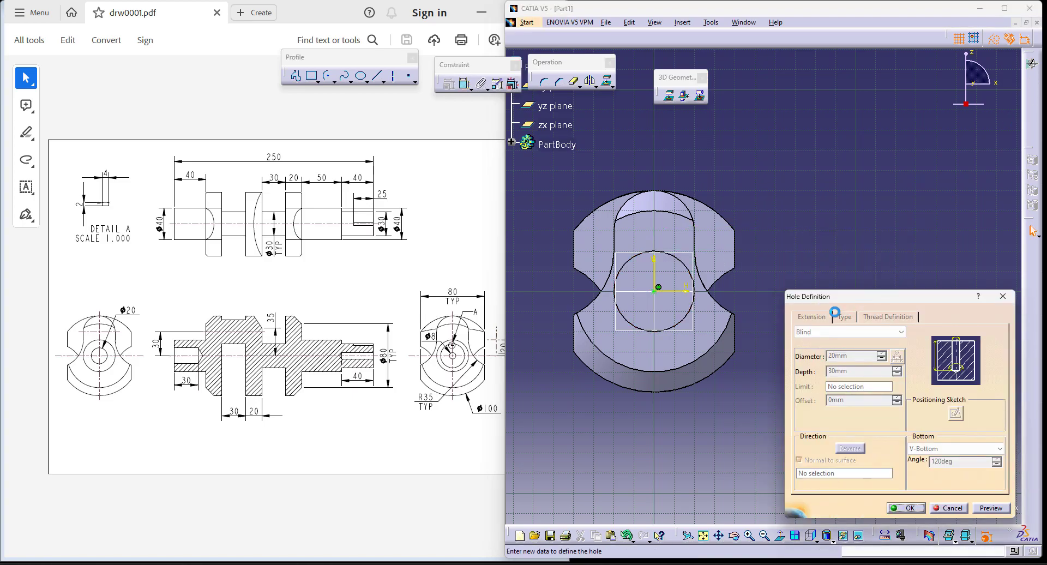
pyautogui.click(909, 508)
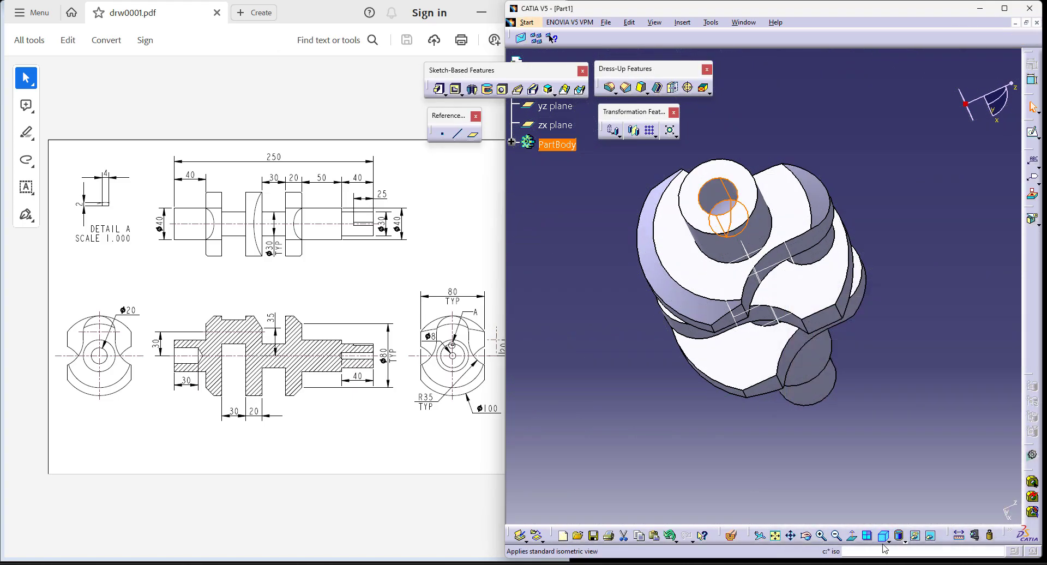
pyautogui.keyDown('ctrl'); pyautogui.moveTo(683, 284); pyautogui.dragTo(785, 526, button='middle'); pyautogui.keyUp('ctrl')
pyautogui.click(774, 535)
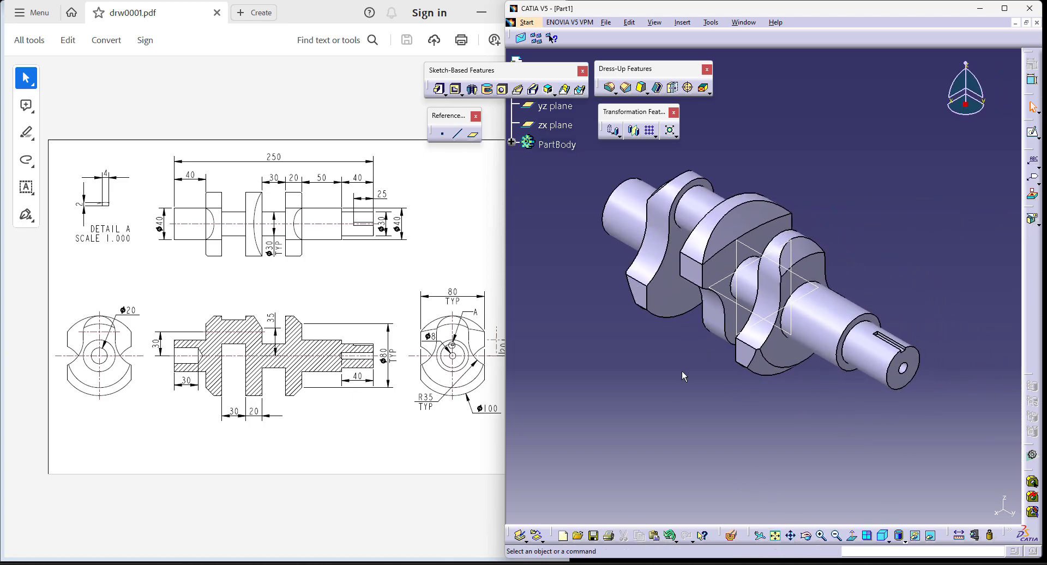
pyautogui.keyDown('ctrl'); pyautogui.moveTo(682, 391); pyautogui.dragTo(682, 362, button='middle'); pyautogui.keyUp('ctrl')
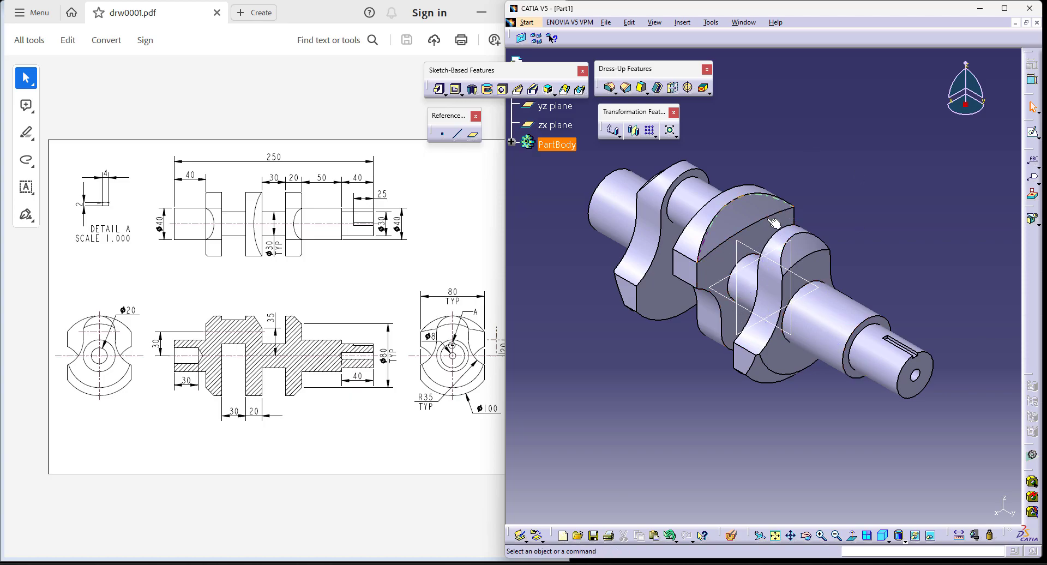
pyautogui.moveTo(872, 460)
pyautogui.keyDown('ctrl'); pyautogui.mouseDown(button='middle')
pyautogui.moveTo(873, 438)
pyautogui.moveTo(873, 473)
pyautogui.mouseUp(button='middle'); pyautogui.keyUp('ctrl')
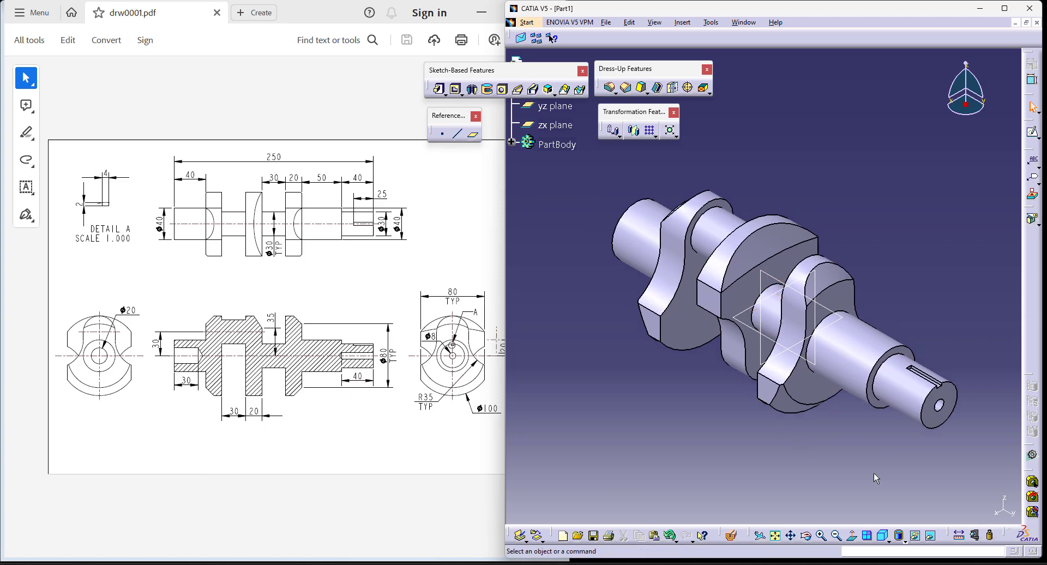